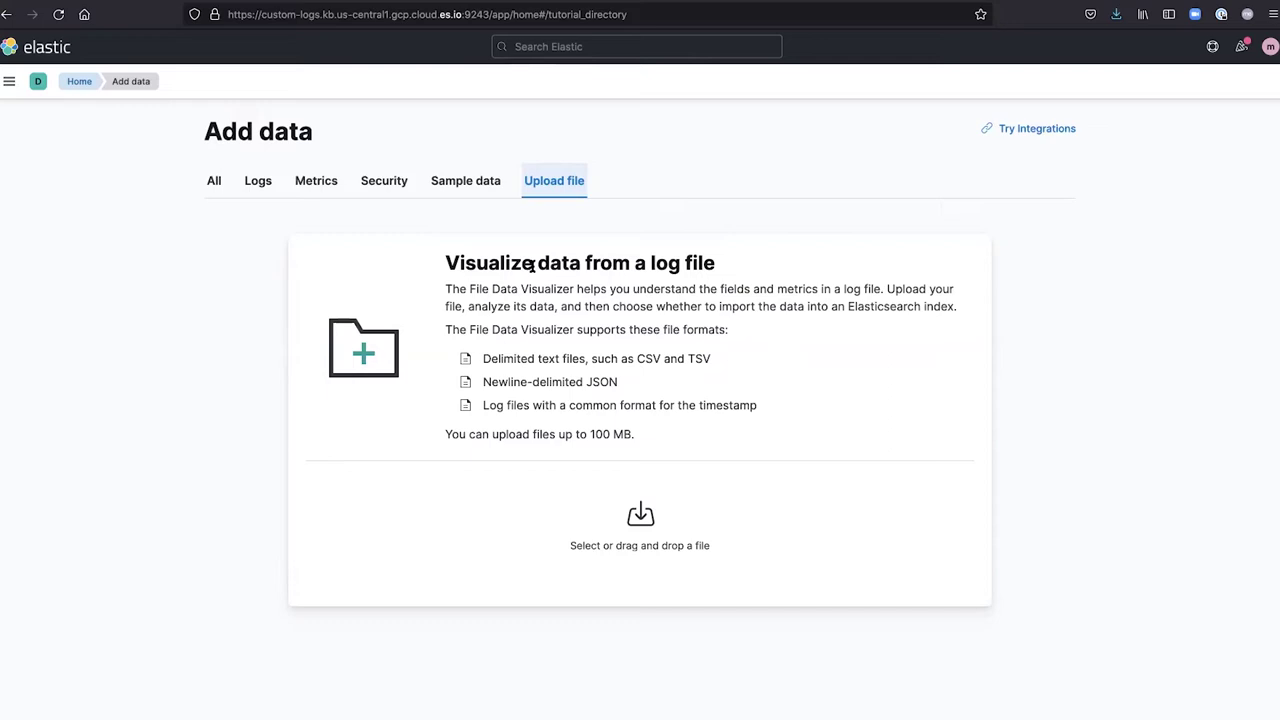
- Load custom-logs.log from the logs folder into the File Data Visualizer for analysis
click(645, 516)
click(547, 145)
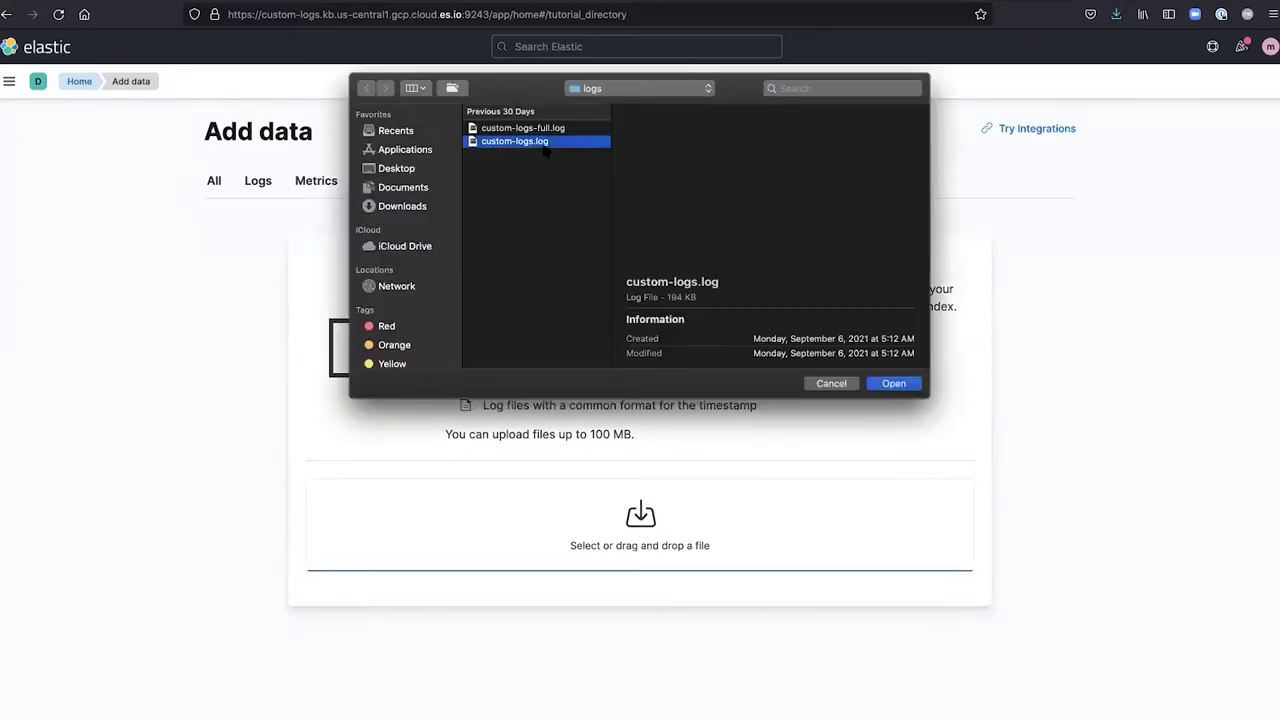
click(894, 383)
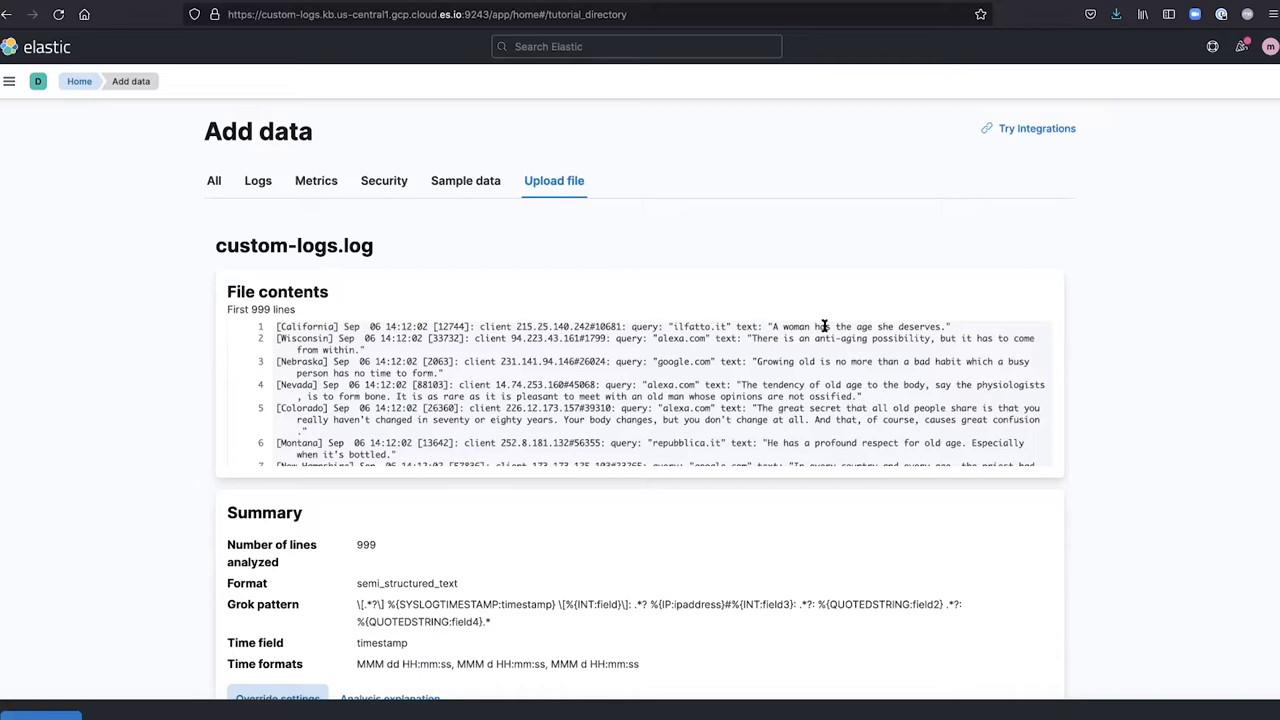
- Examine the log file's contents, the detected Grok pattern in the summary, and the field statistics
scroll(643, 407, down, 5)
scroll(629, 494, down, 4)
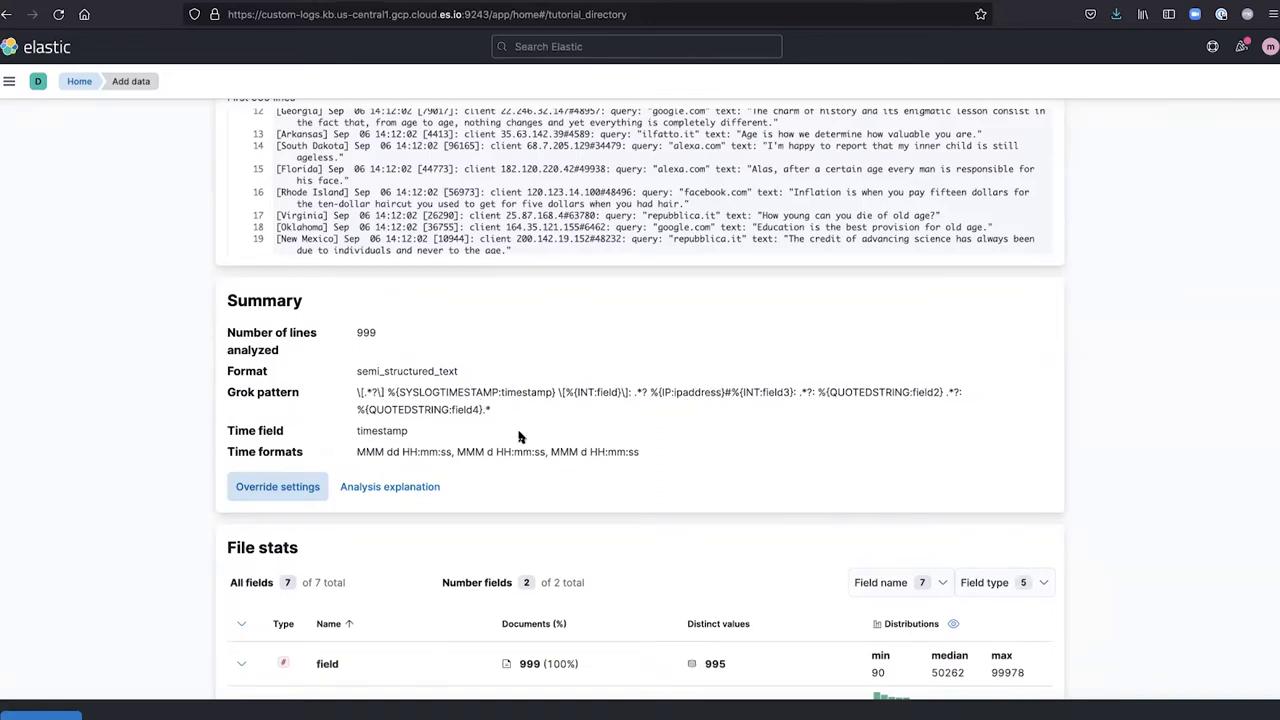
scroll(460, 537, down, 5)
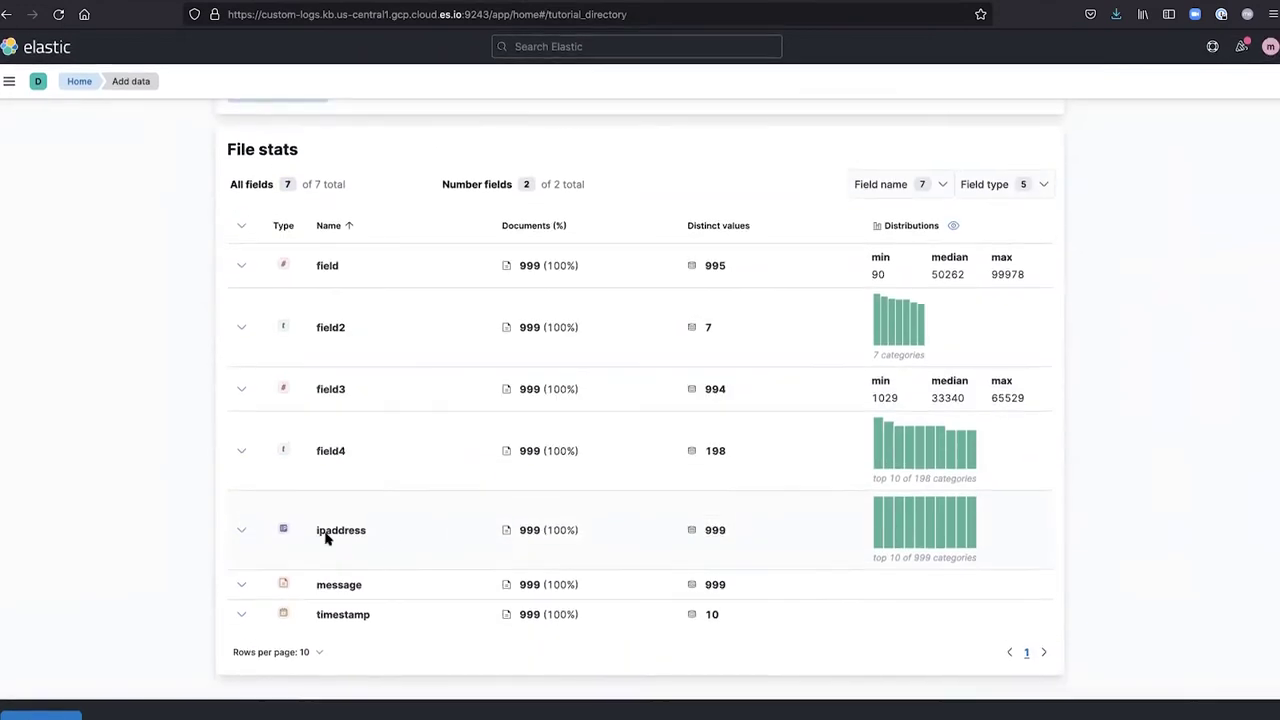
scroll(466, 590, up, 2)
scroll(467, 593, up, 4)
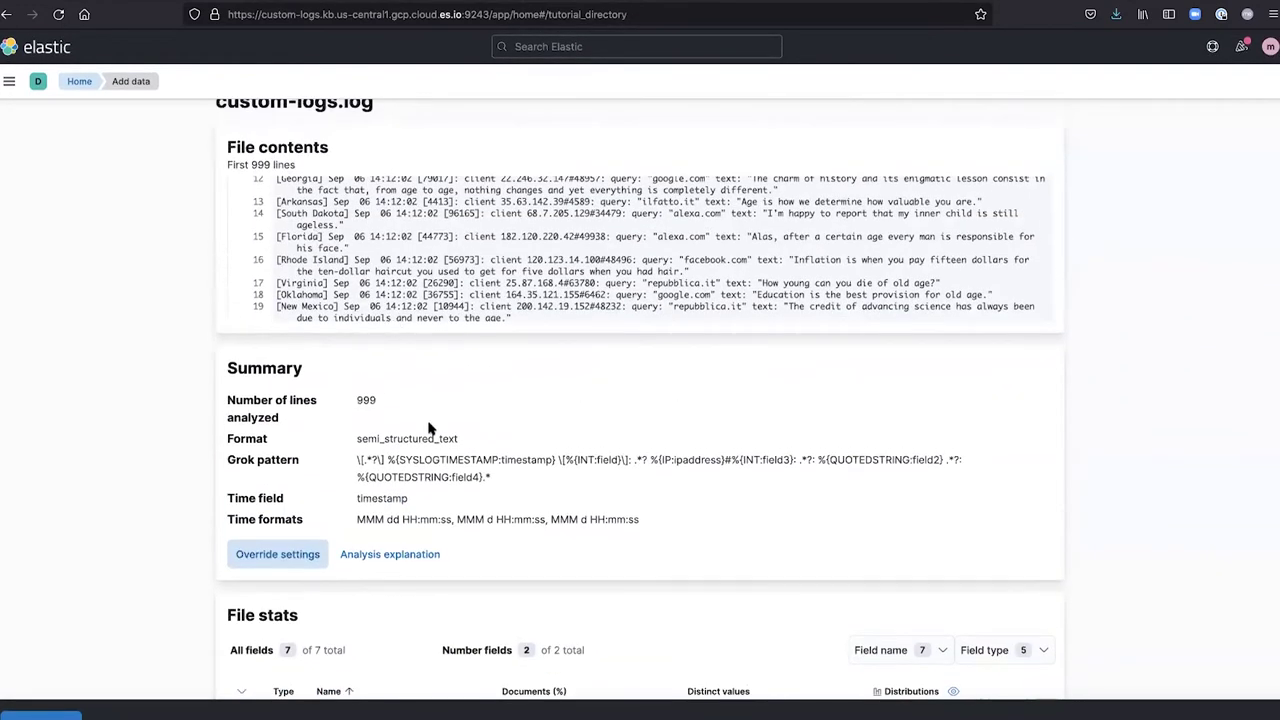
scroll(417, 437, up, 1)
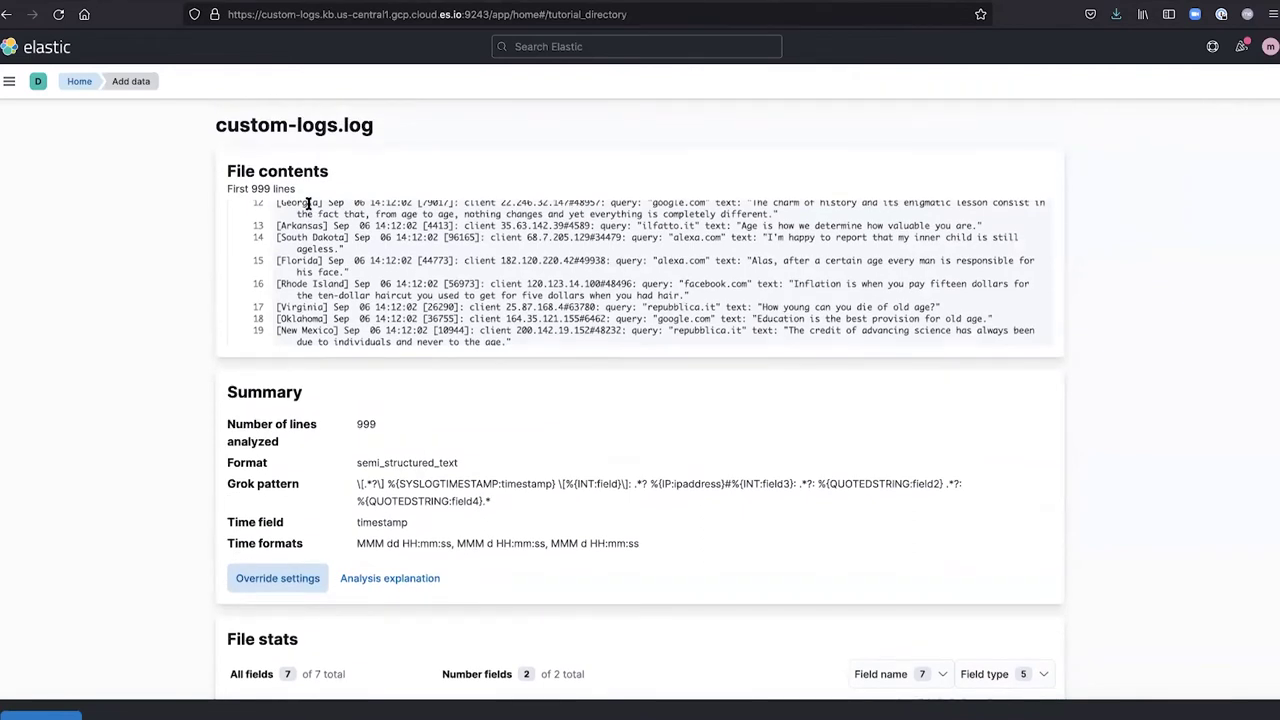
- Override the Grok pattern by replacing the wildcard in the first brackets with %{DATA:state}, and apply the settings
click(303, 579)
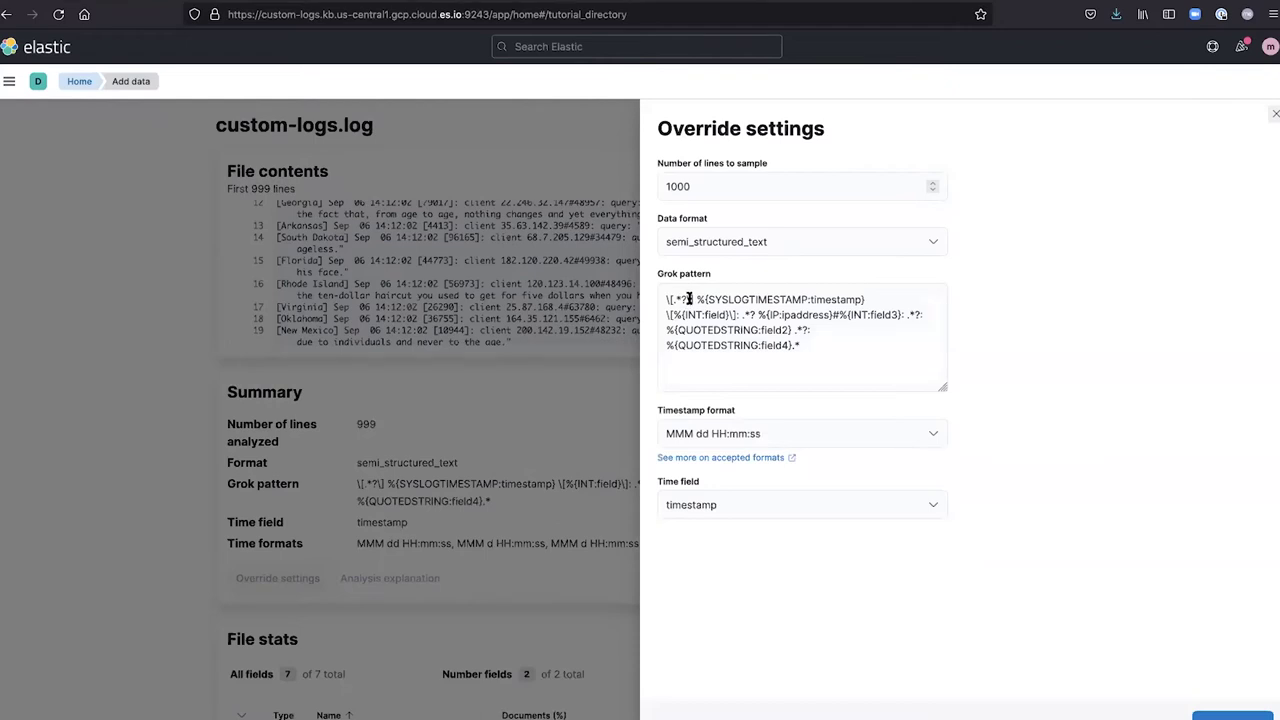
click(740, 318)
key(BackSpace)
key(BackSpace)
key(BackSpace)
key(BackSpace)
text(%{DATA:})
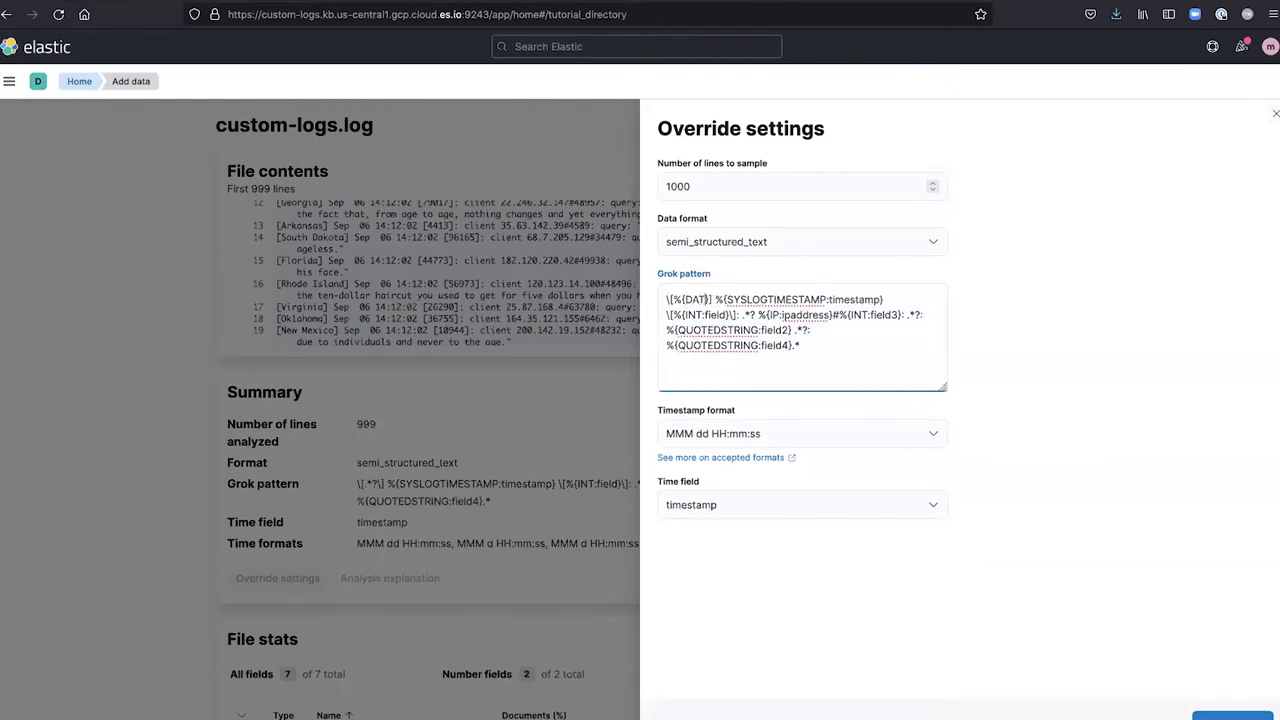
text(state)
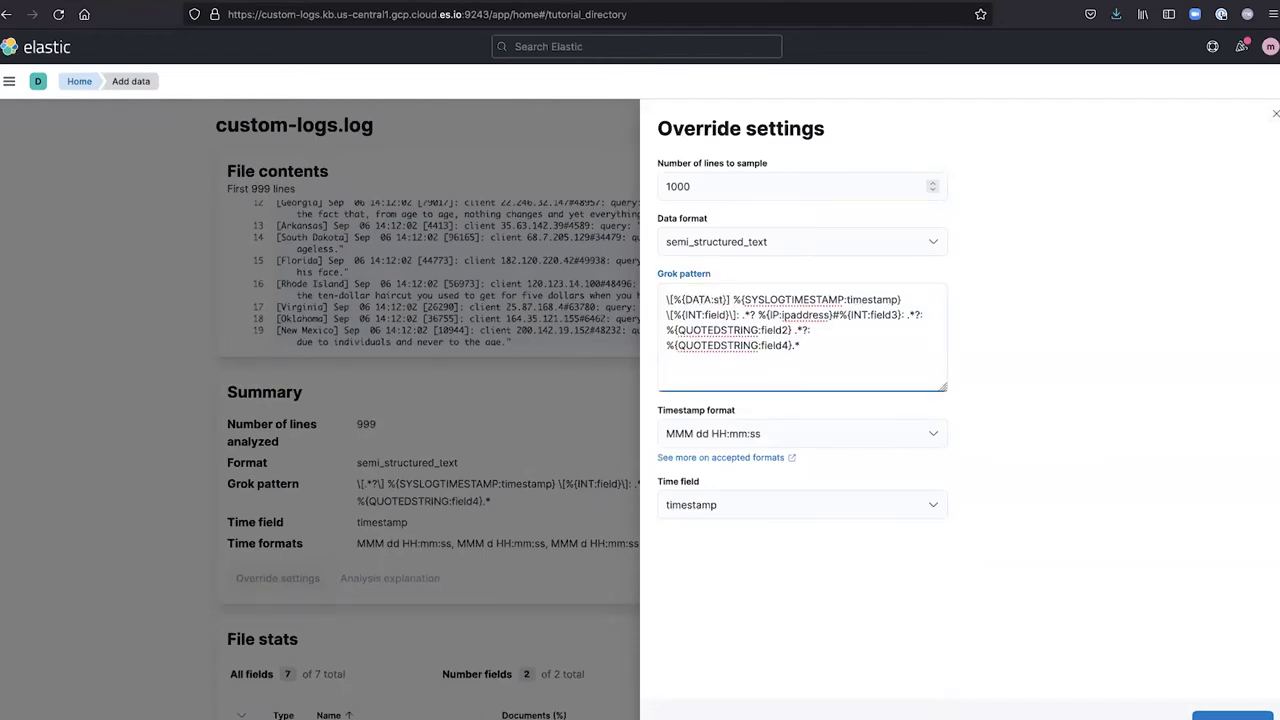
click(745, 305)
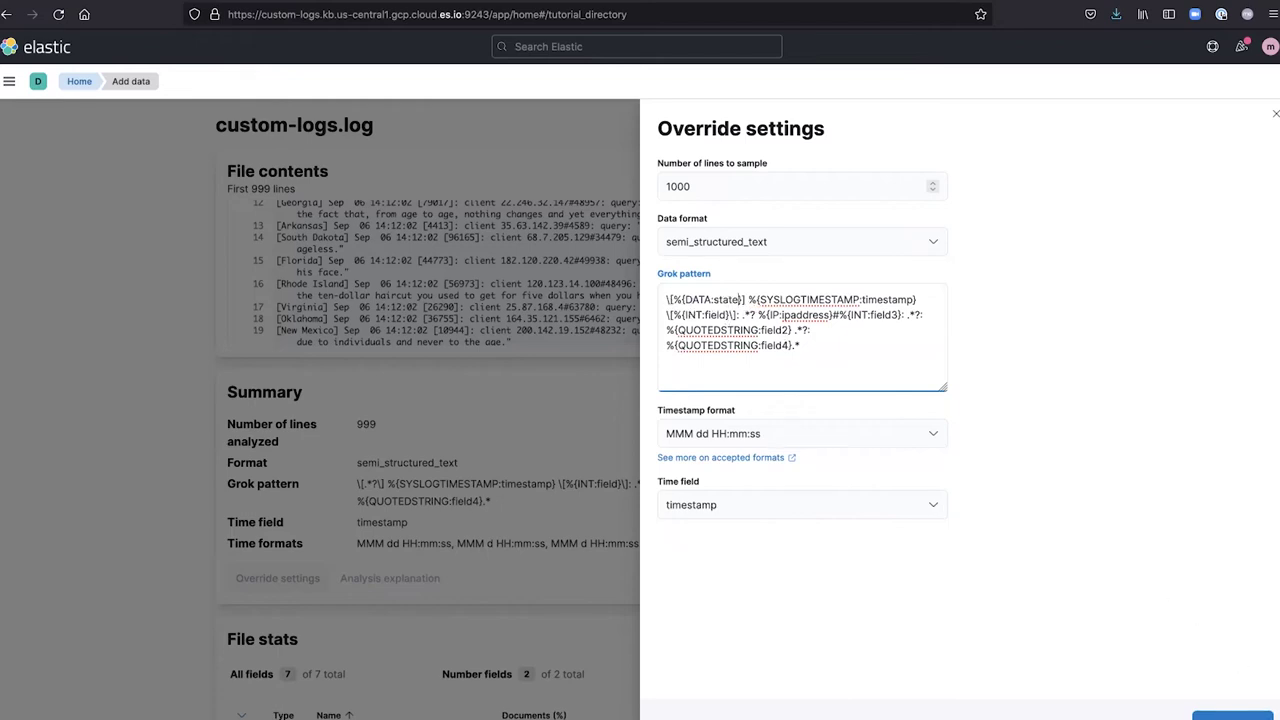
click(1233, 714)
- Expand the state field in the file stats and compare its top values with the file contents and Grok pattern
scroll(646, 446, down, 6)
click(241, 560)
scroll(584, 540, down, 2)
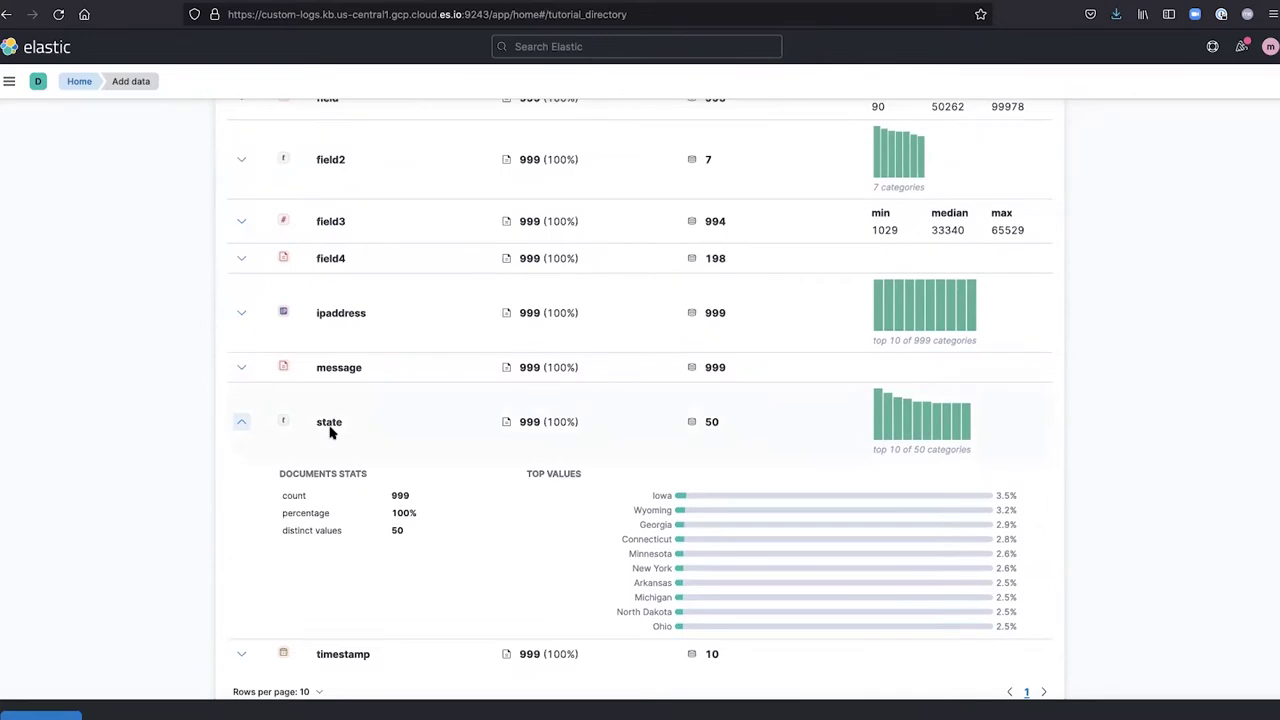
scroll(330, 430, up, 10)
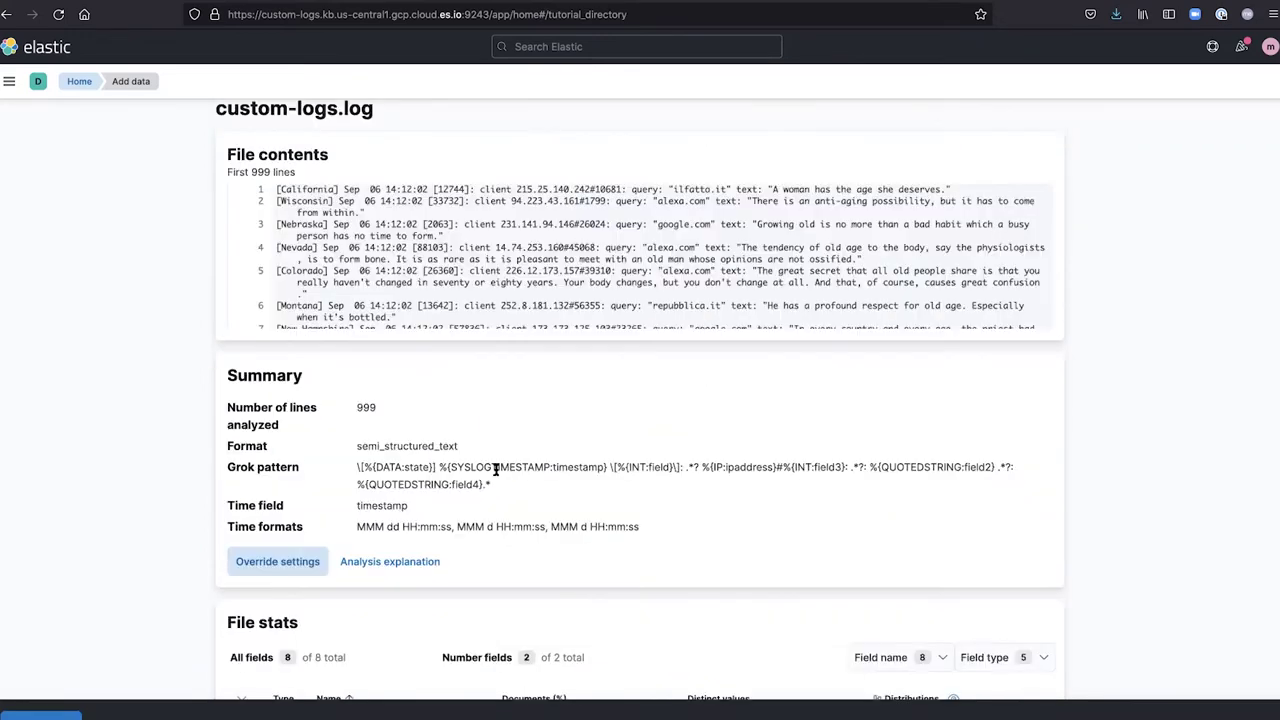
scroll(500, 430, down, 10)
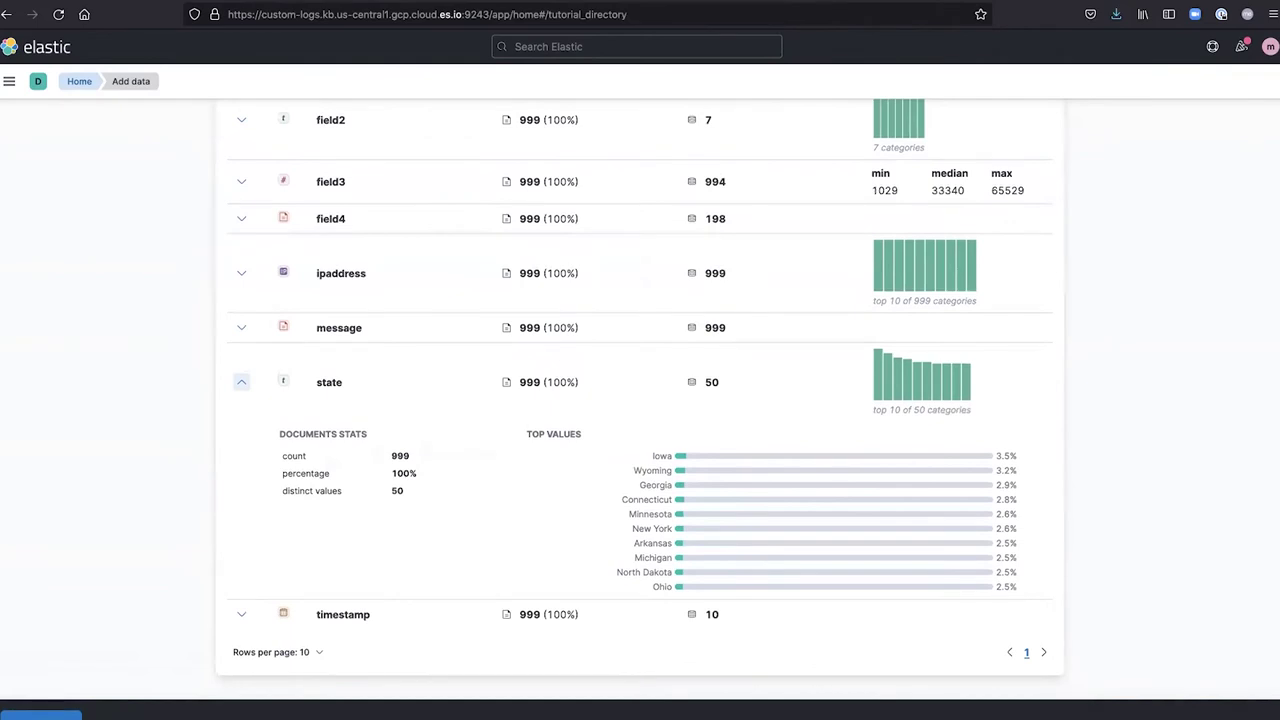
- Import the log file into an index named custom-logs-upload, with an index pattern created for it
click(40, 712)
click(322, 379)
text(c)
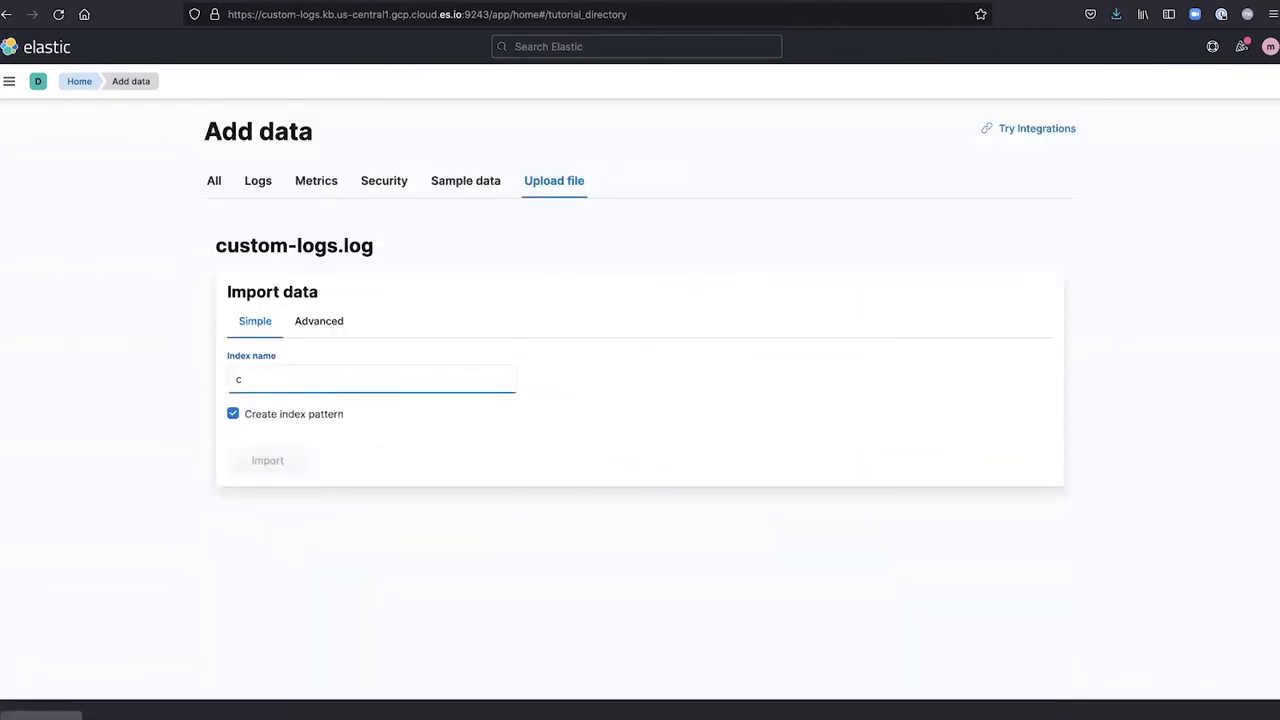
text(ustom-logs-upload)
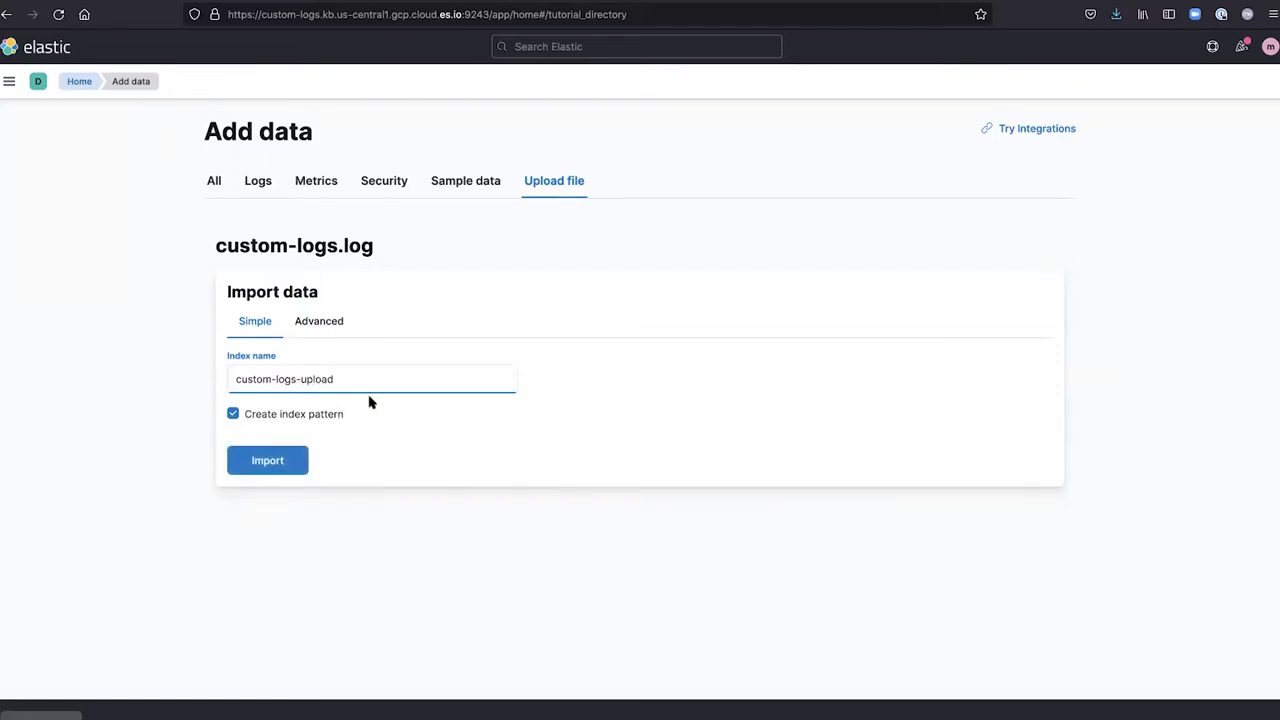
click(270, 462)
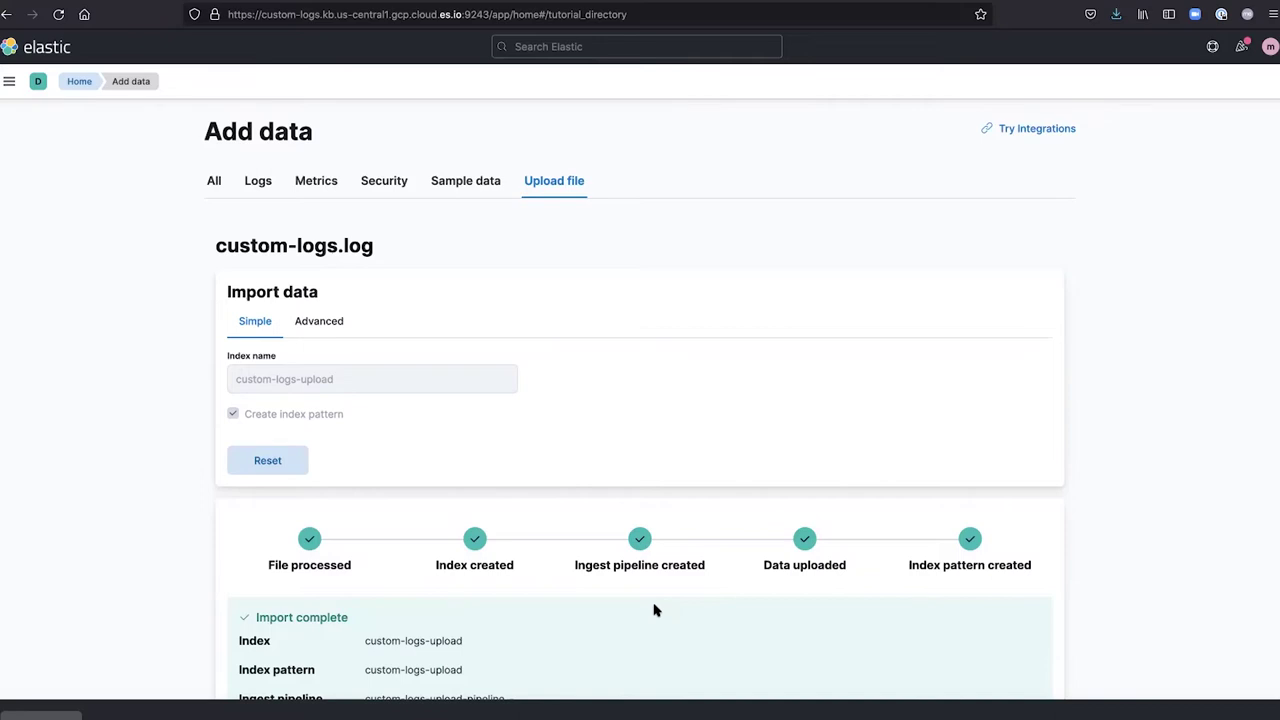
- Open the imported index in Discover and add the state field as a document table column
scroll(655, 610, down, 3)
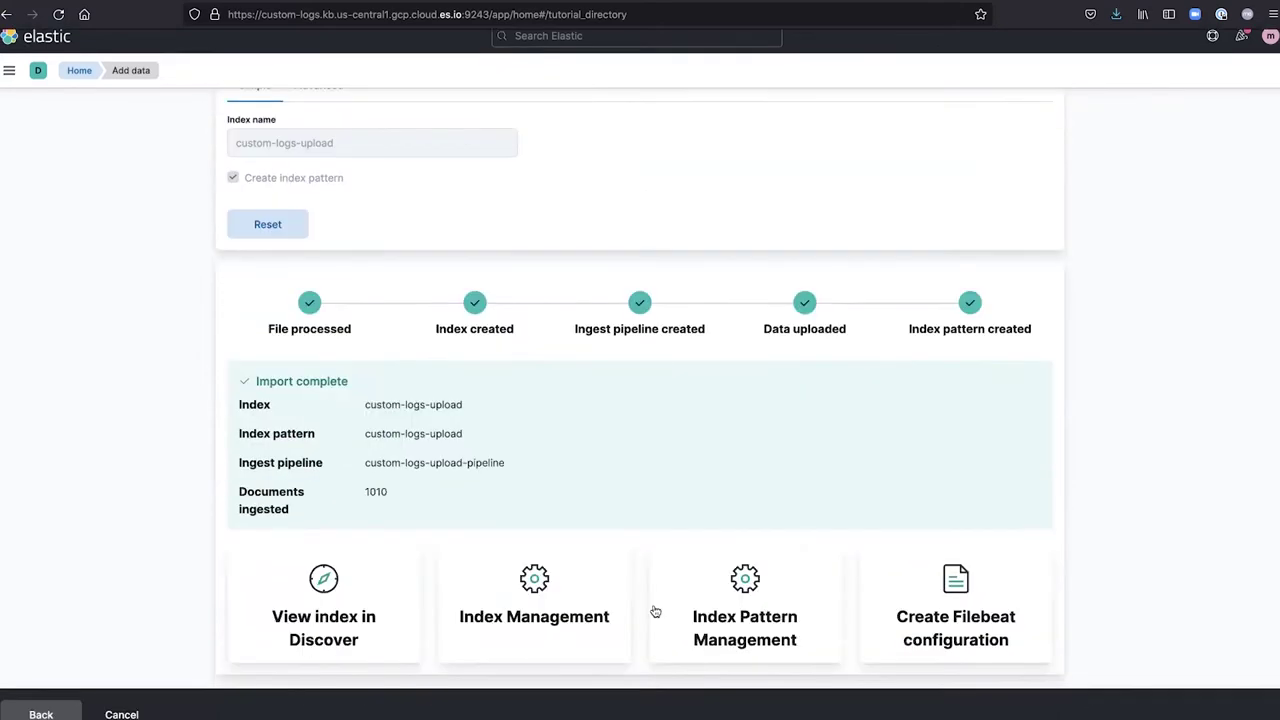
click(325, 622)
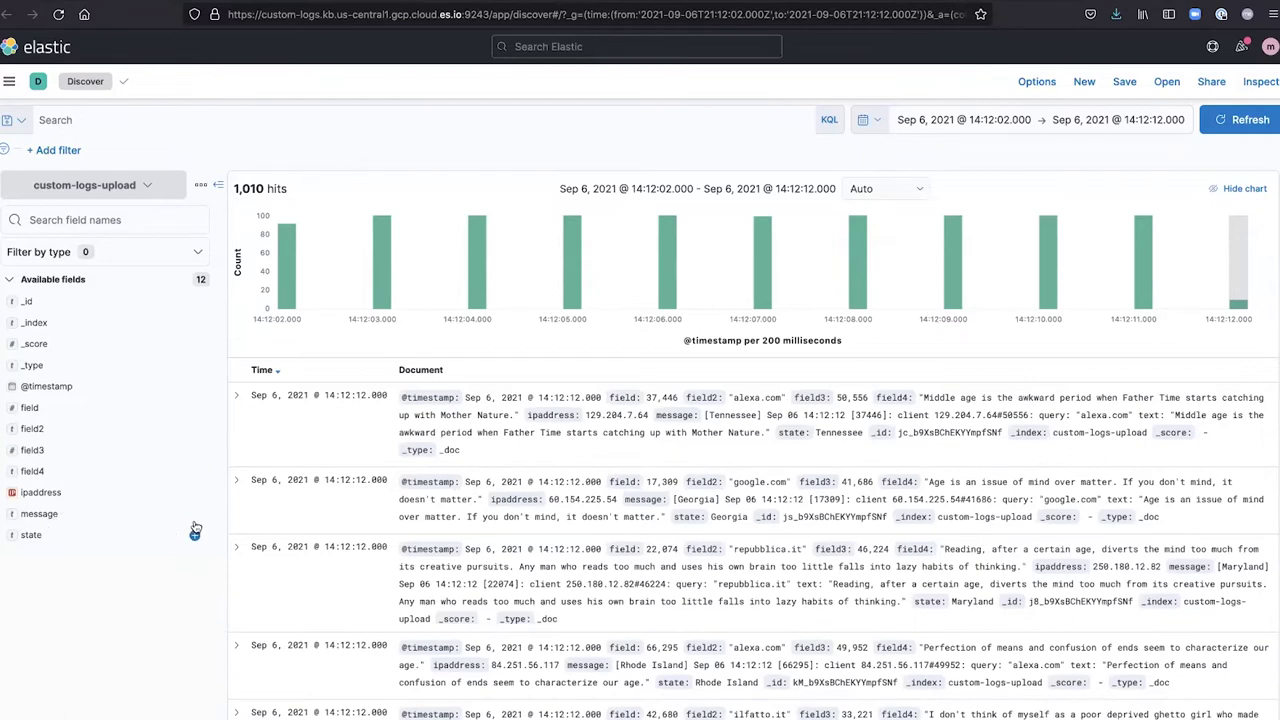
click(194, 538)
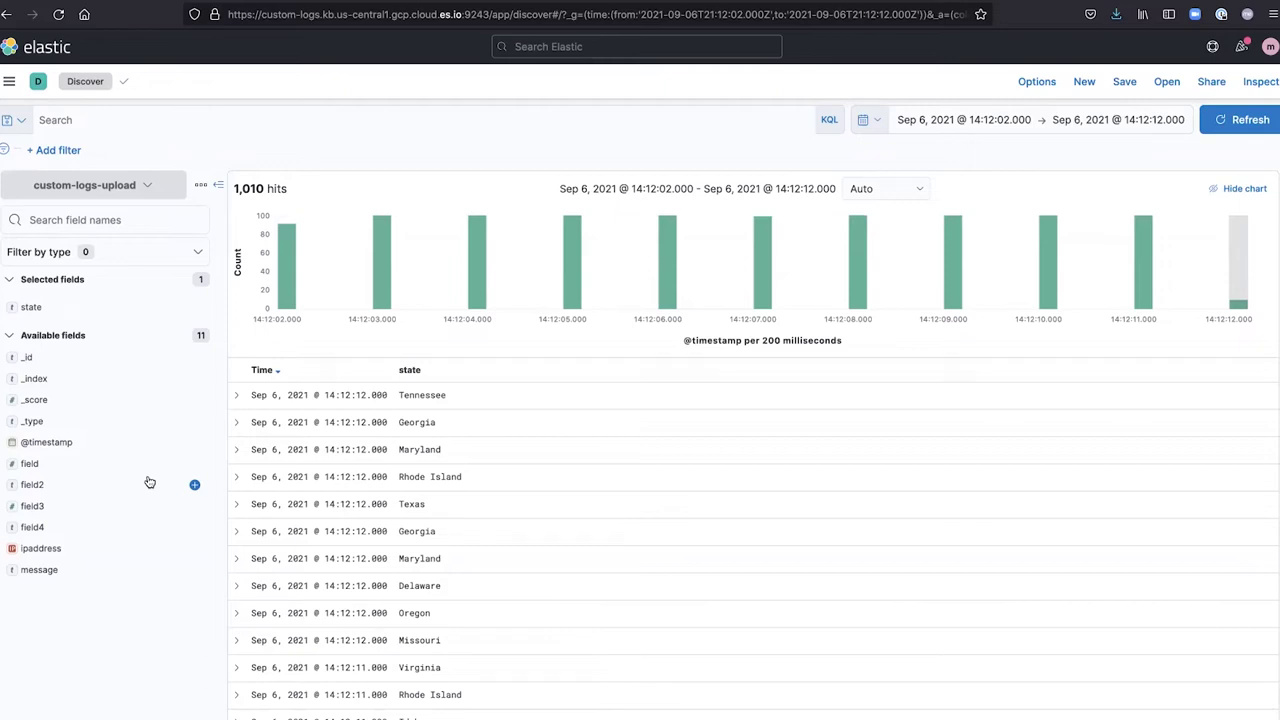
- Go to Fleet and show its agent policies
click(9, 82)
scroll(30, 420, down, 3)
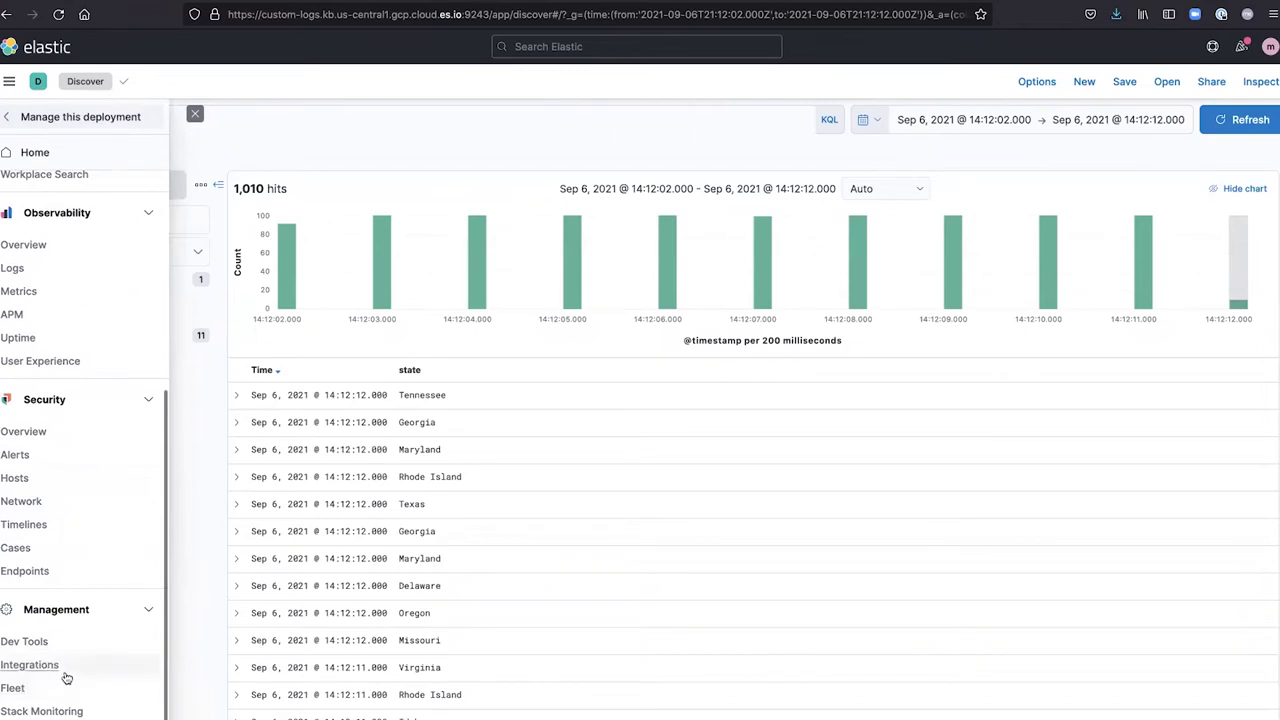
click(12, 690)
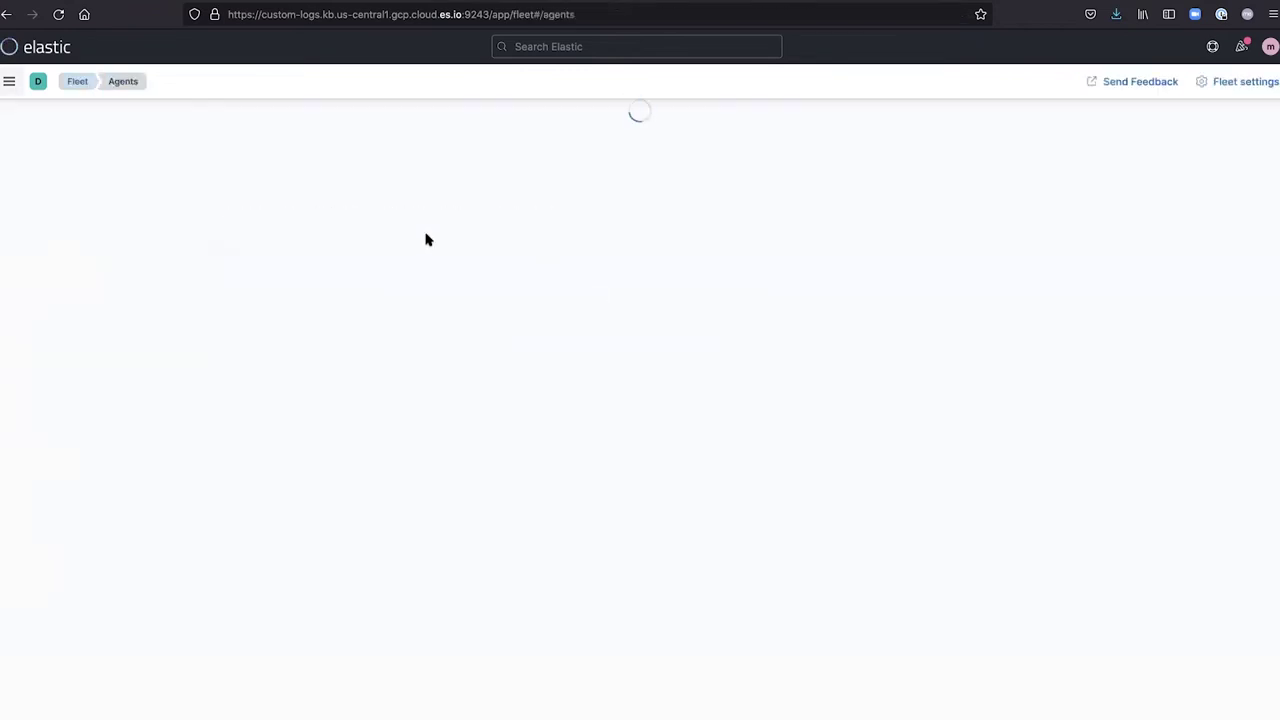
click(334, 214)
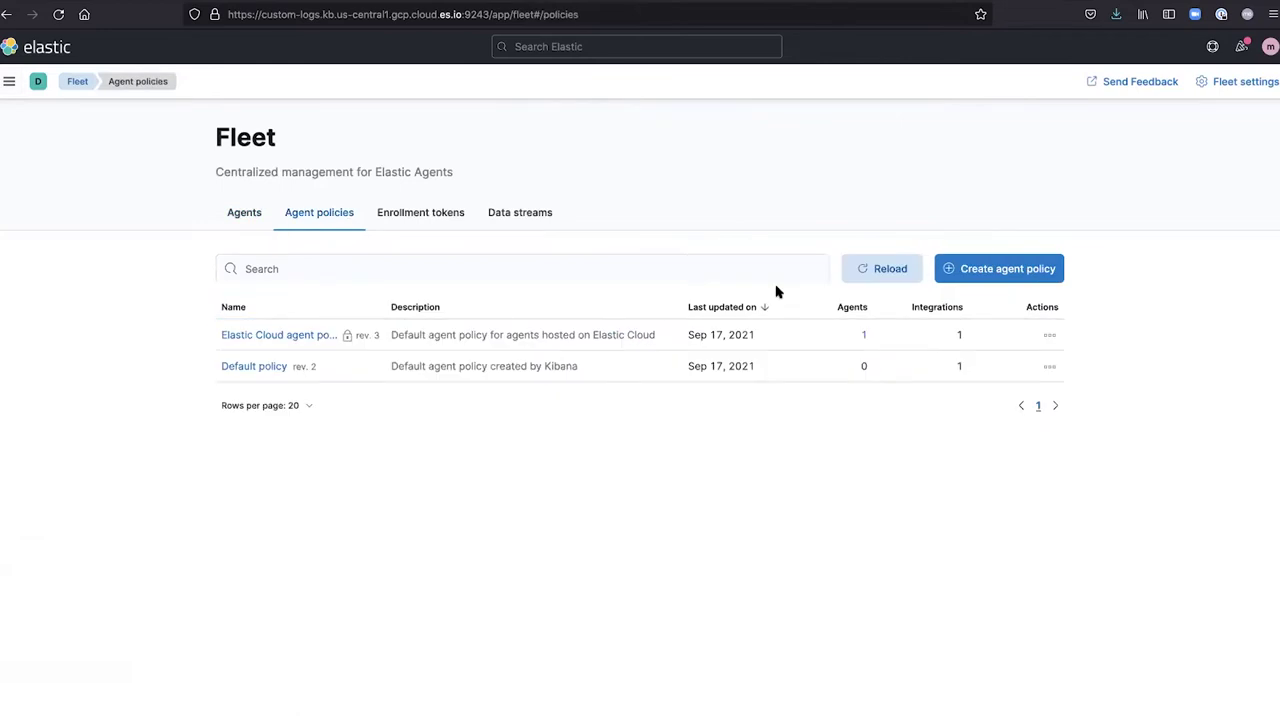
- Create an agent policy named custom-logs-ingestion with the description "ingesting custom logs", keeping system metrics collection enabled
click(998, 270)
click(881, 261)
text(custom-logs-ingestion)
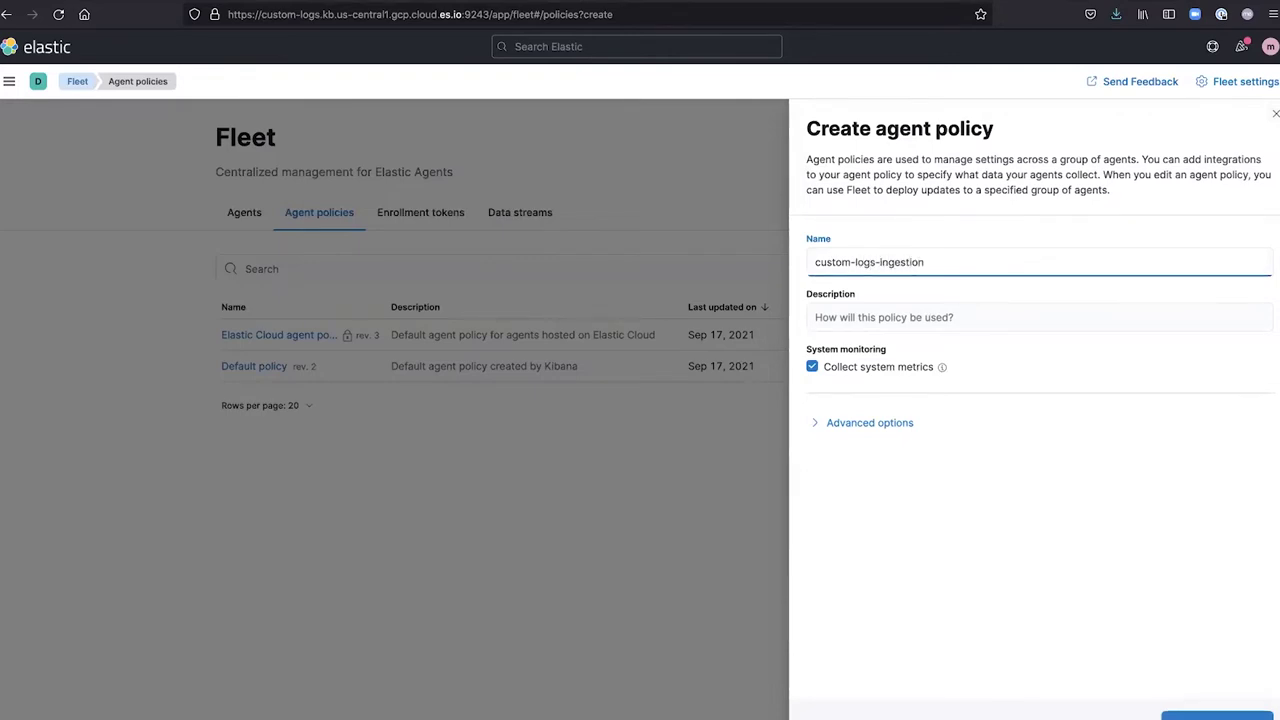
click(908, 317)
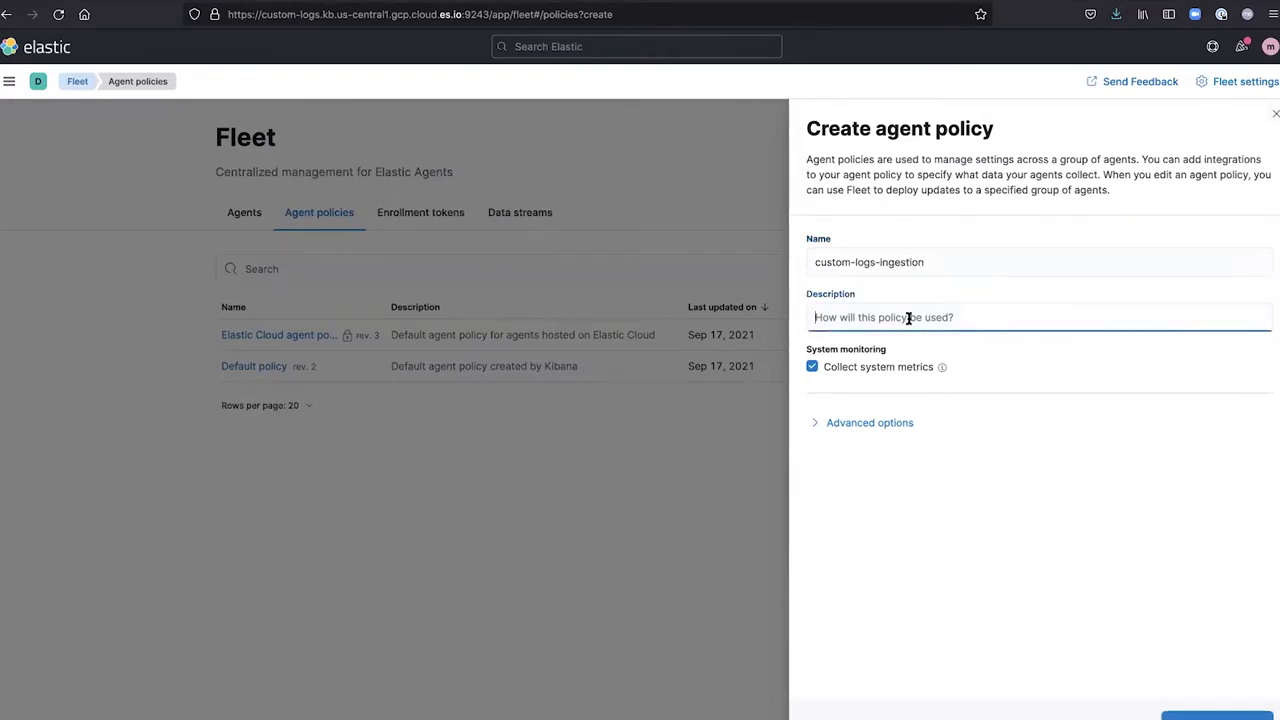
text(ingesting custom logs)
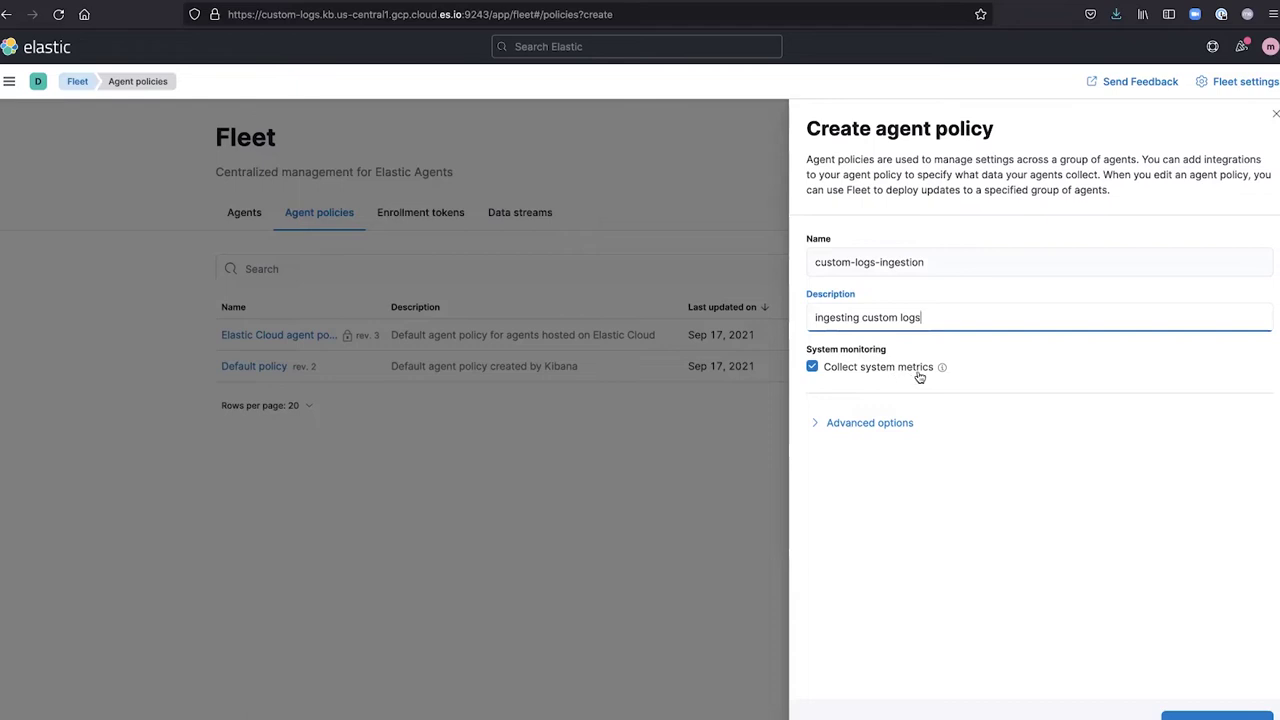
click(1217, 716)
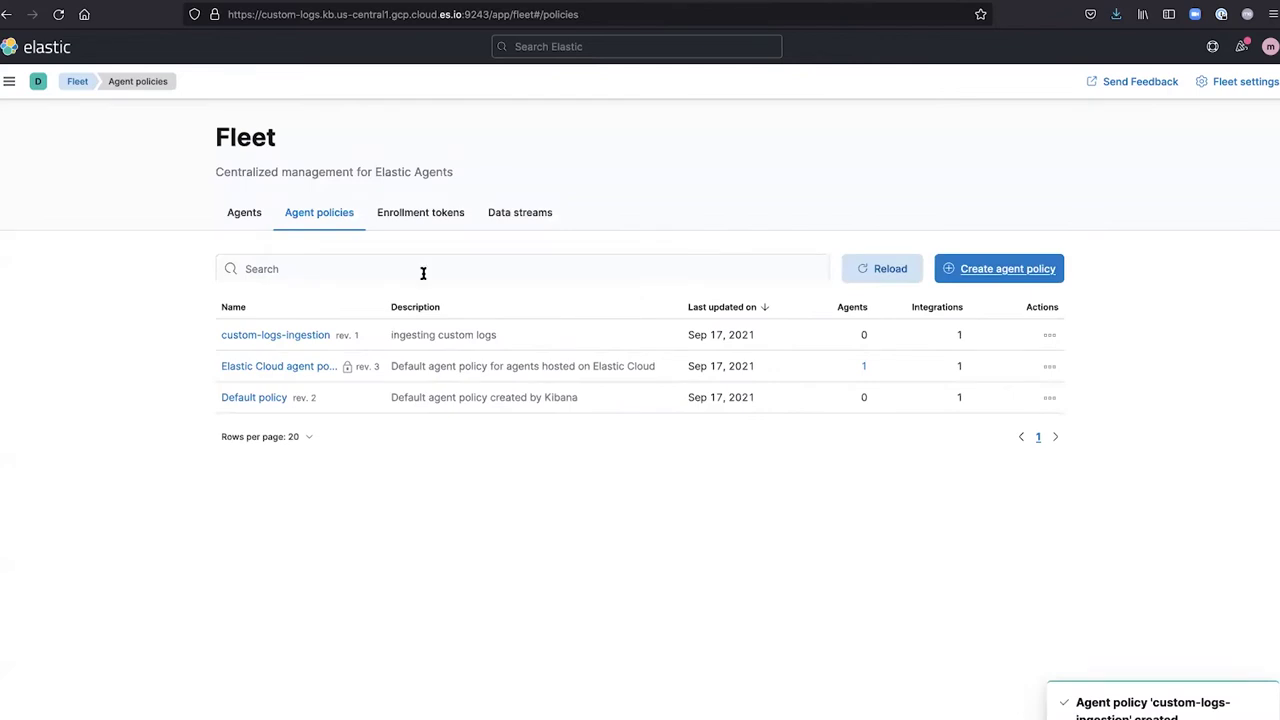
- Start adding an agent to the custom-logs-ingestion policy and copy the Linux / macOS enrollment command, then close the instructions
click(1050, 337)
click(1023, 366)
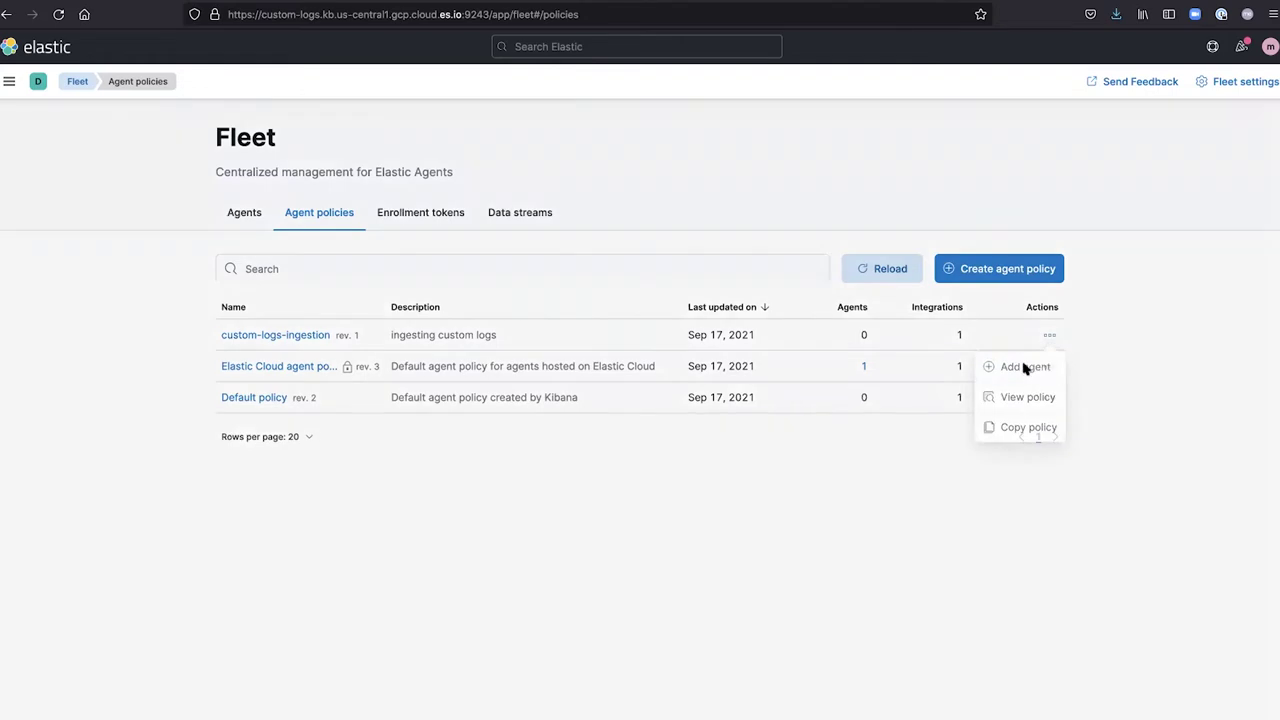
scroll(874, 457, down, 4)
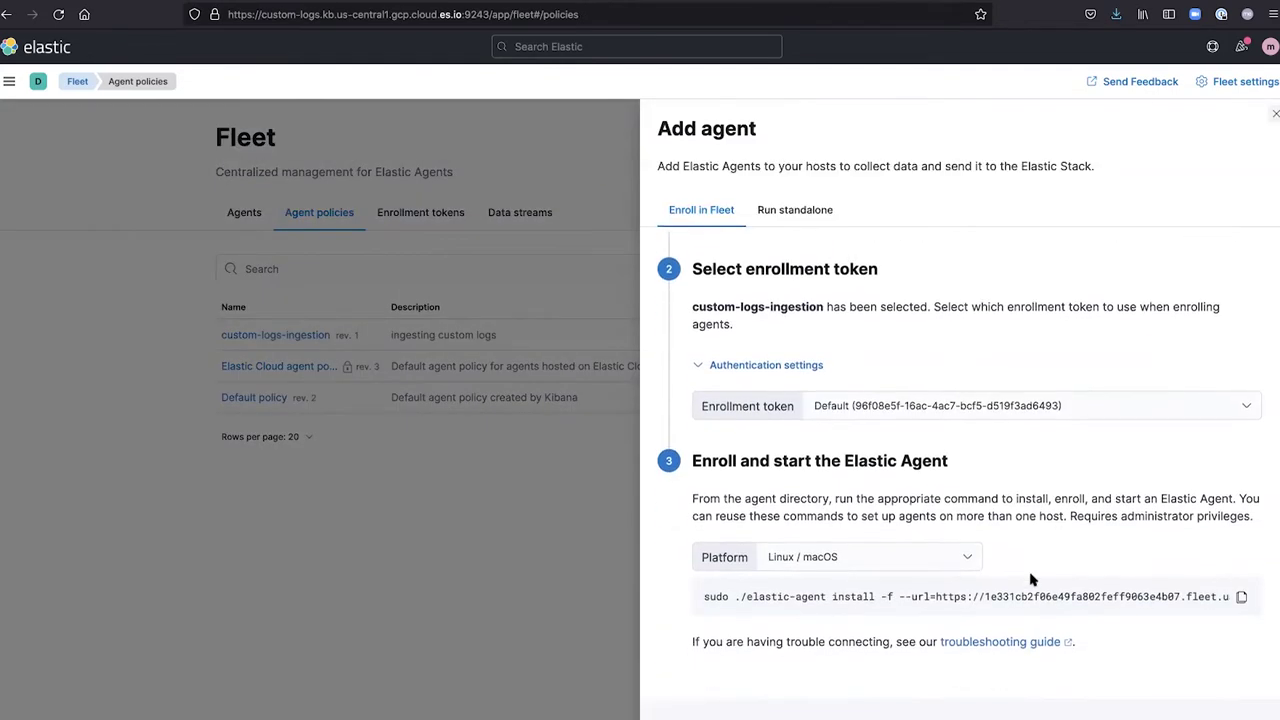
click(1241, 597)
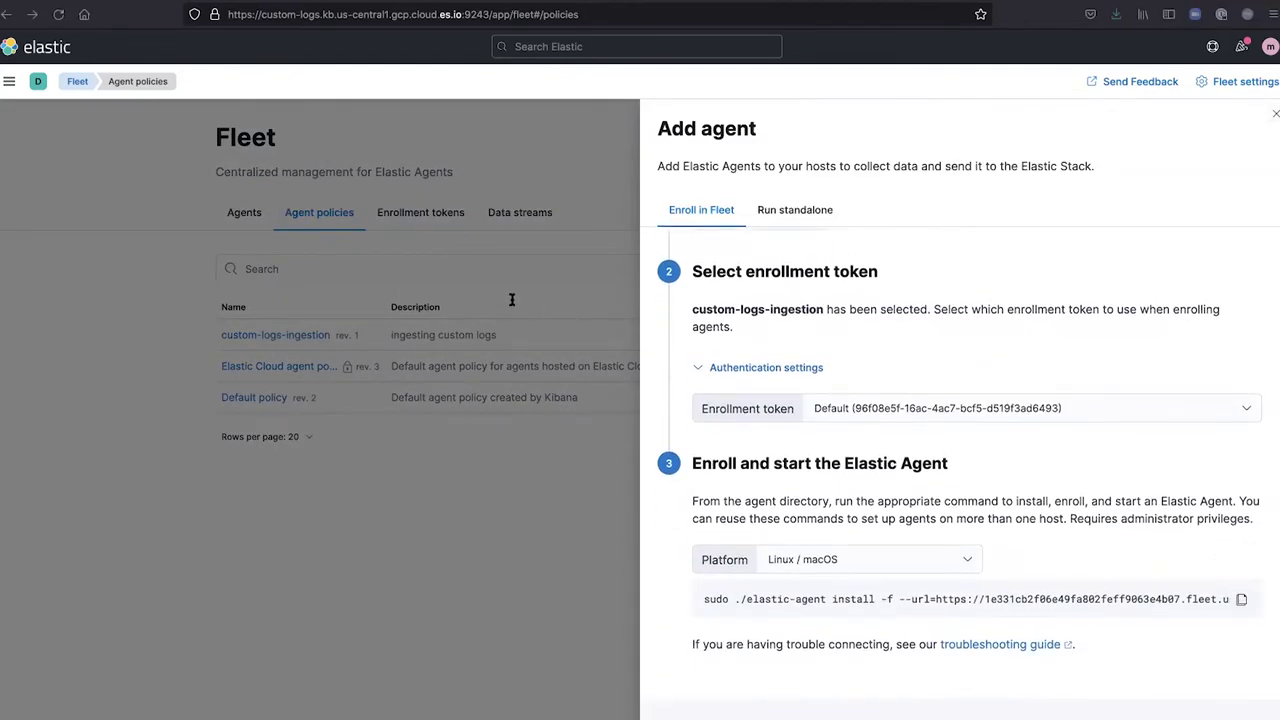
click(560, 203)
- Check the status of the enrolled agents in Fleet, refreshing the list, and review the incoming data streams
click(246, 216)
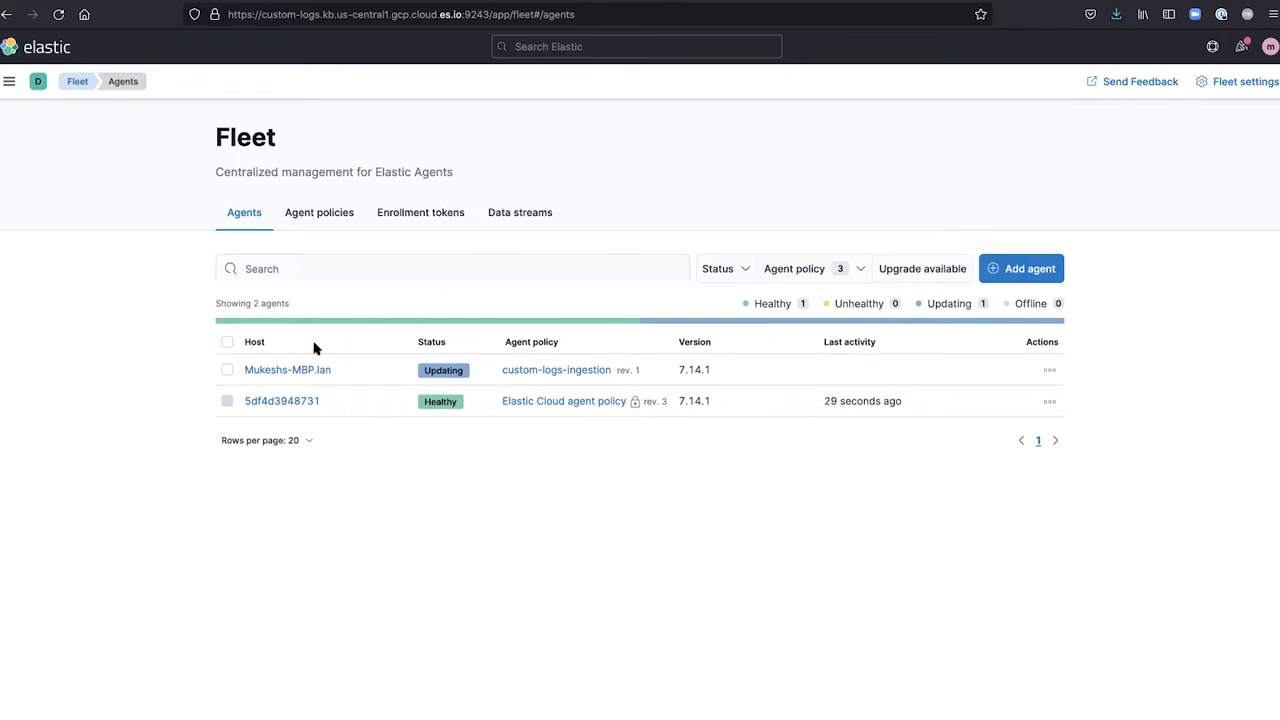
click(317, 217)
click(248, 216)
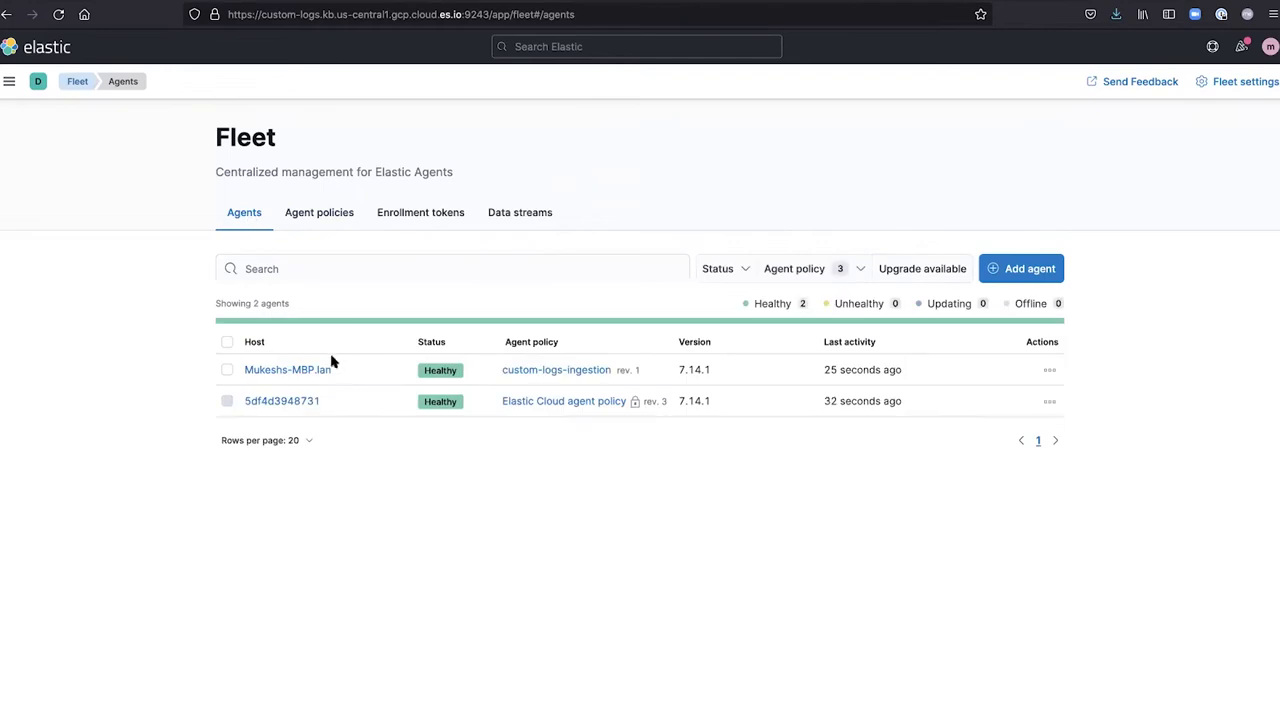
click(508, 214)
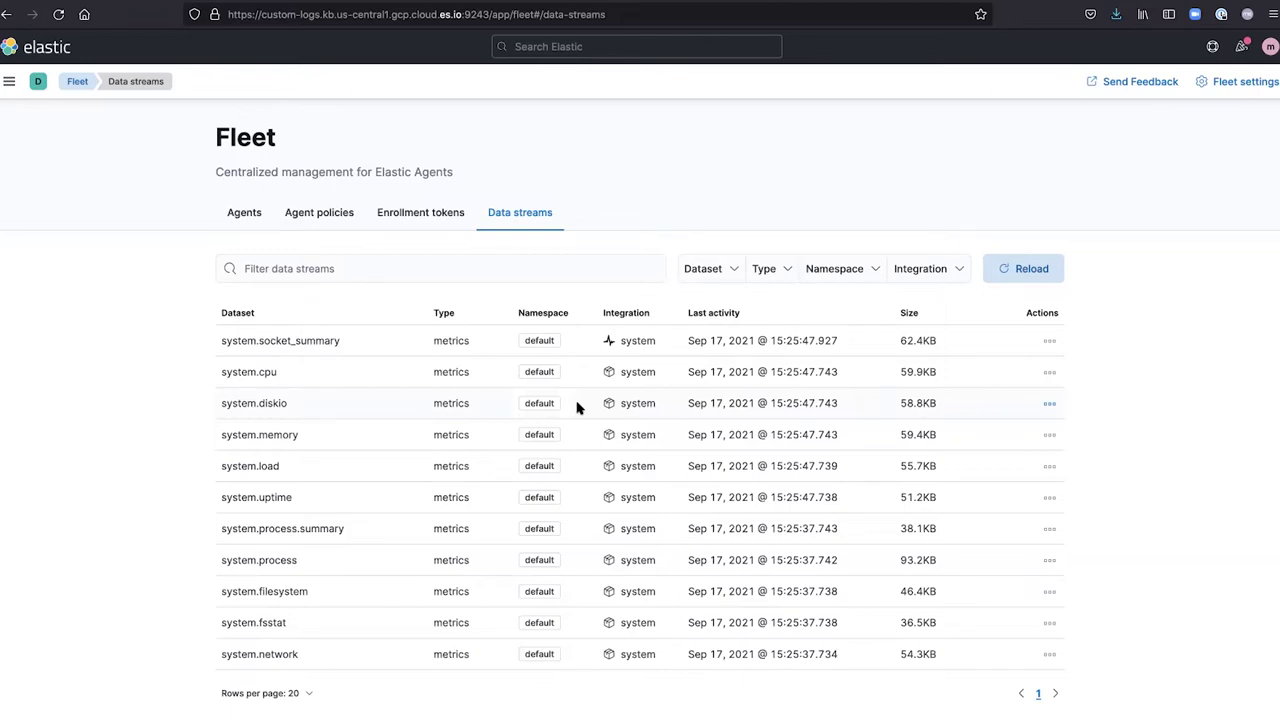
- Find the Custom logs integration by searching for "custom" and start adding it to the custom-logs-ingestion agent policy
click(234, 214)
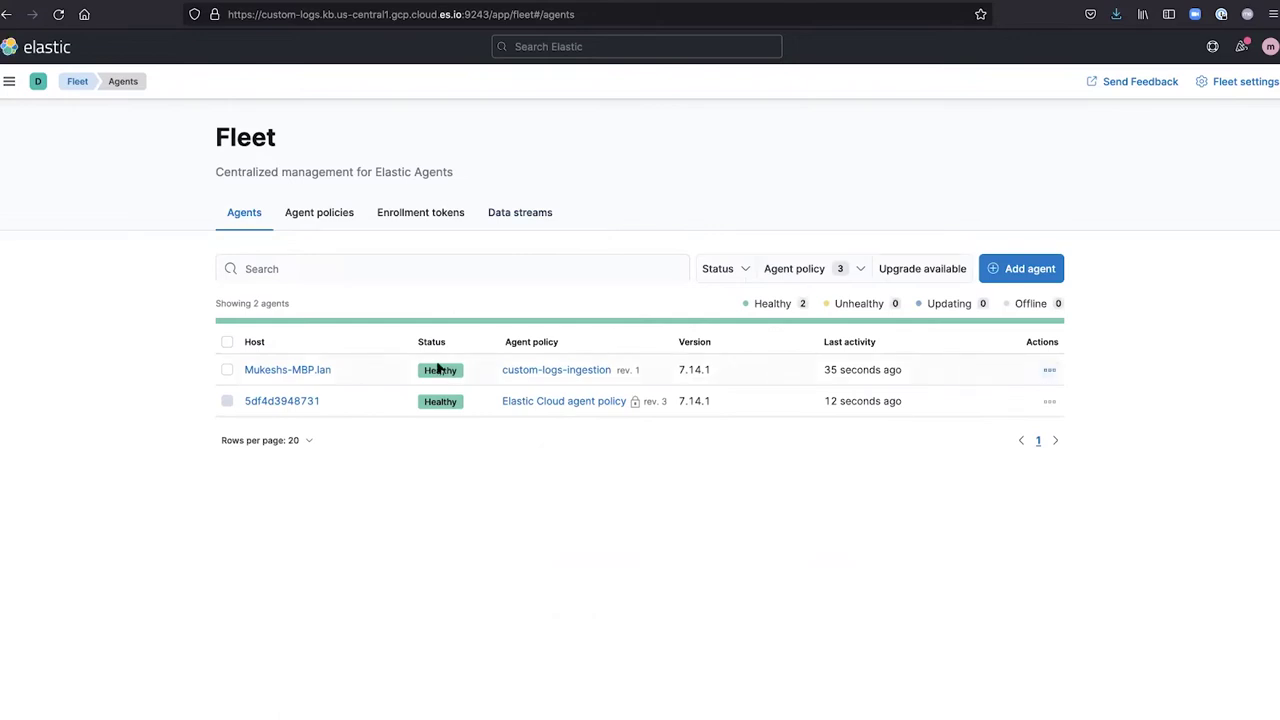
click(534, 370)
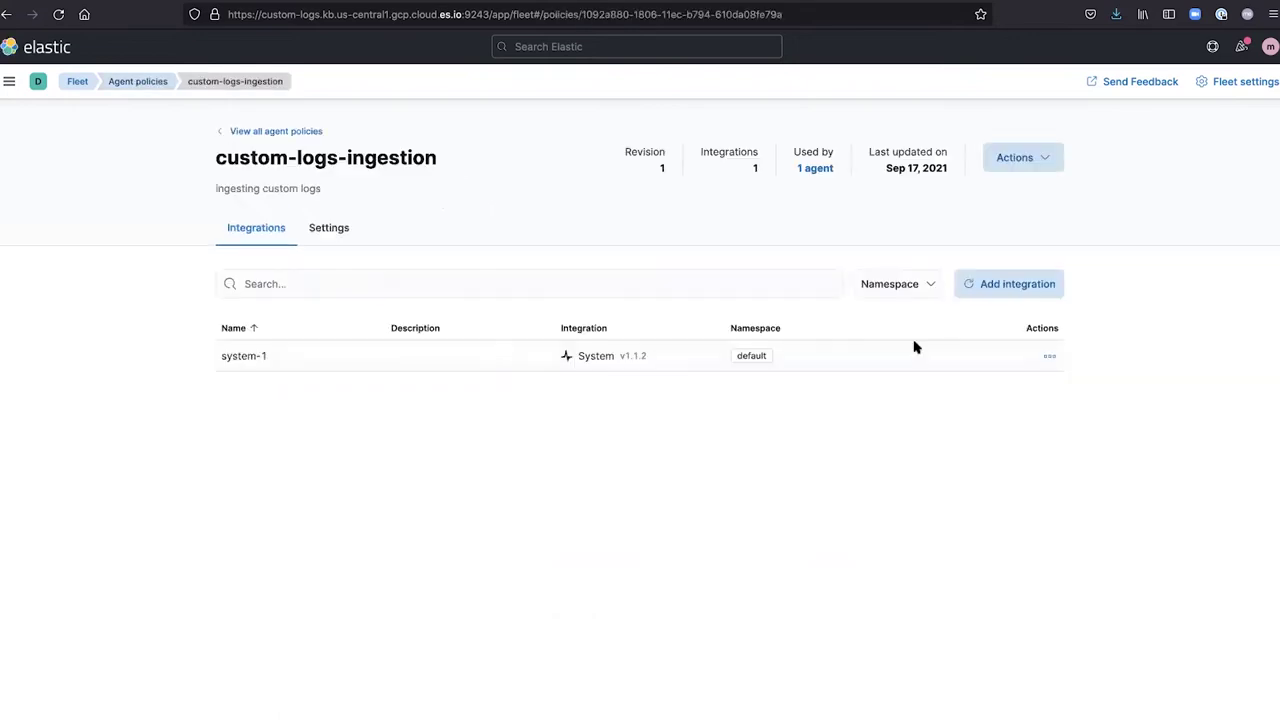
click(1018, 289)
click(634, 326)
text(custom)
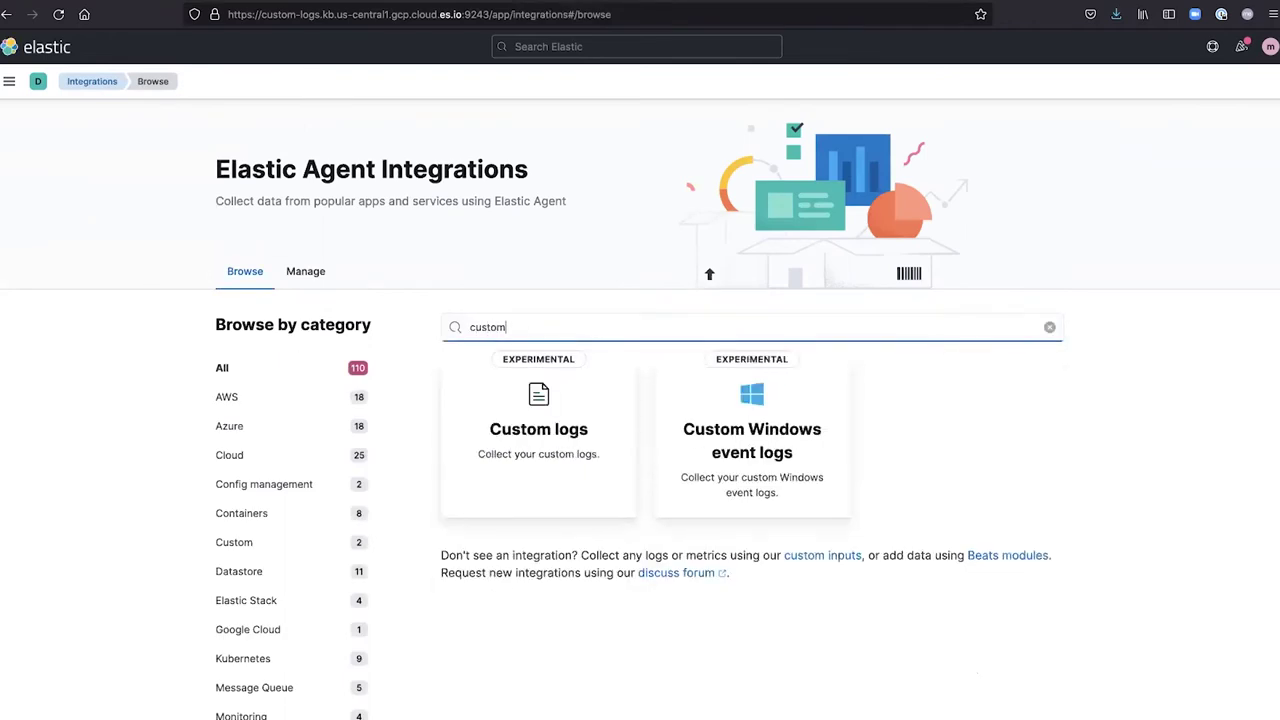
click(560, 429)
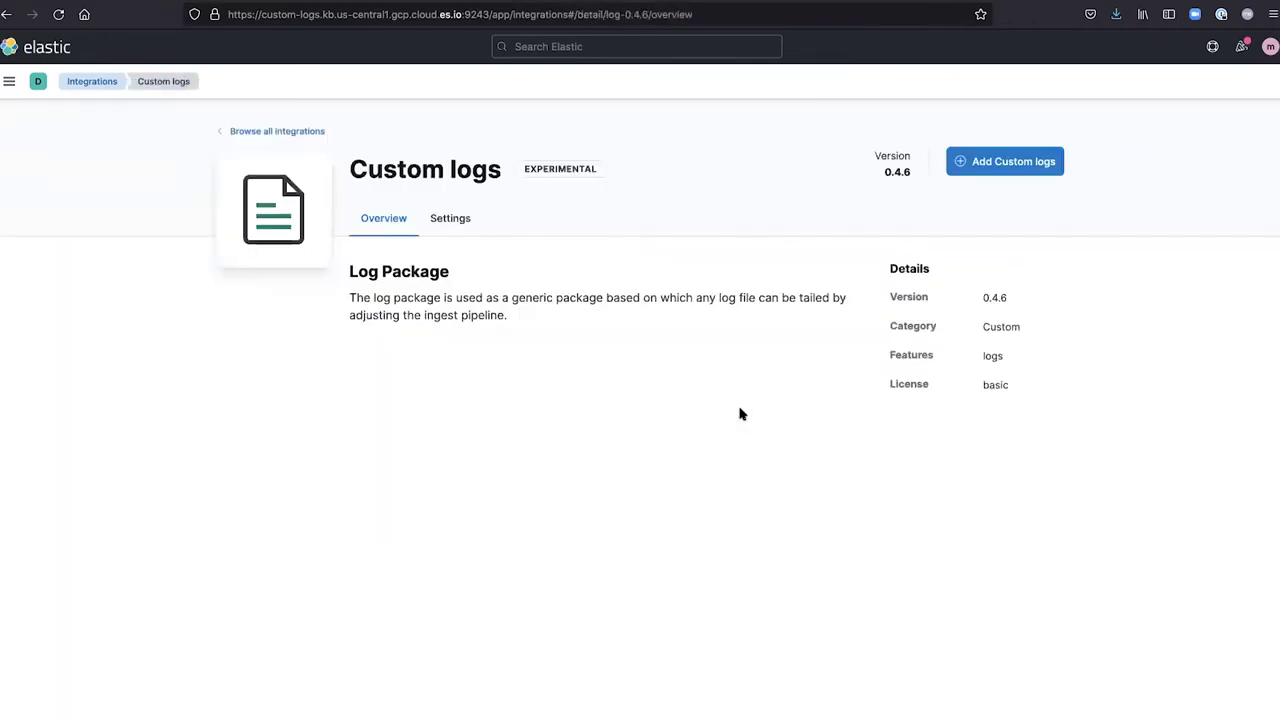
click(1005, 162)
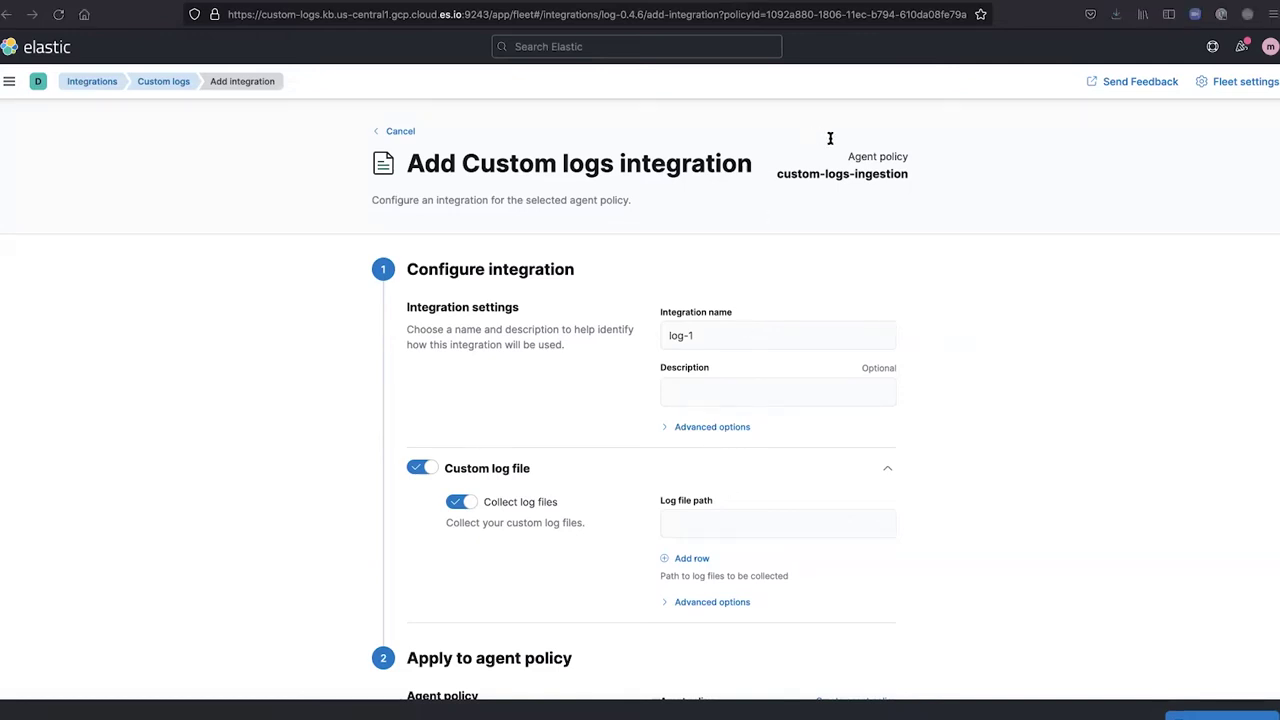
- Set the log file path to /Library/Elastic/Agent/data/elastic-agent-703d58/install/filebeat-7.14.1-darwin-x86_64/logs/custom-logs-full.log and the dataset name to custom-logs-ingestion
click(699, 523)
key(ctrl+v)
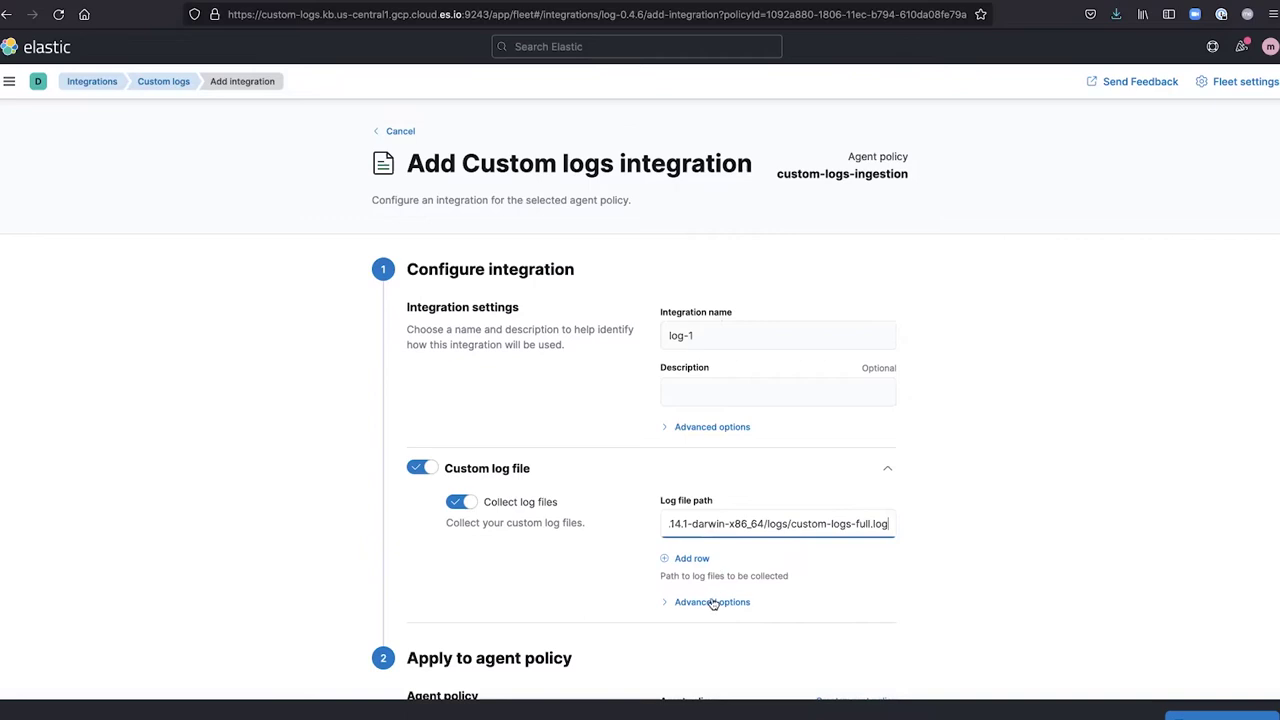
click(712, 601)
scroll(743, 614, down, 1)
scroll(743, 614, down, 2)
double_click(688, 514)
text(custom-logs-ingestion)
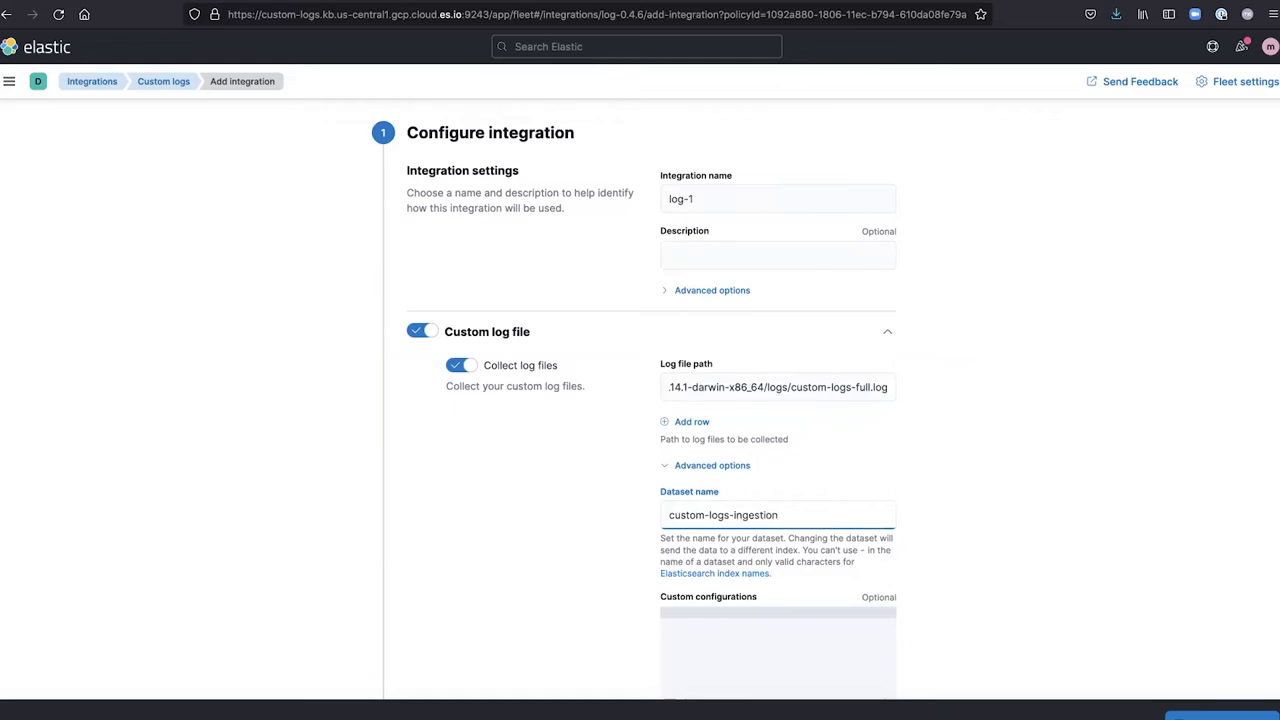
- Enter pipeline: "custom-logs-upload-pipeline" as the custom YAML configuration for the log file input
click(699, 614)
scroll(700, 531, down, 2)
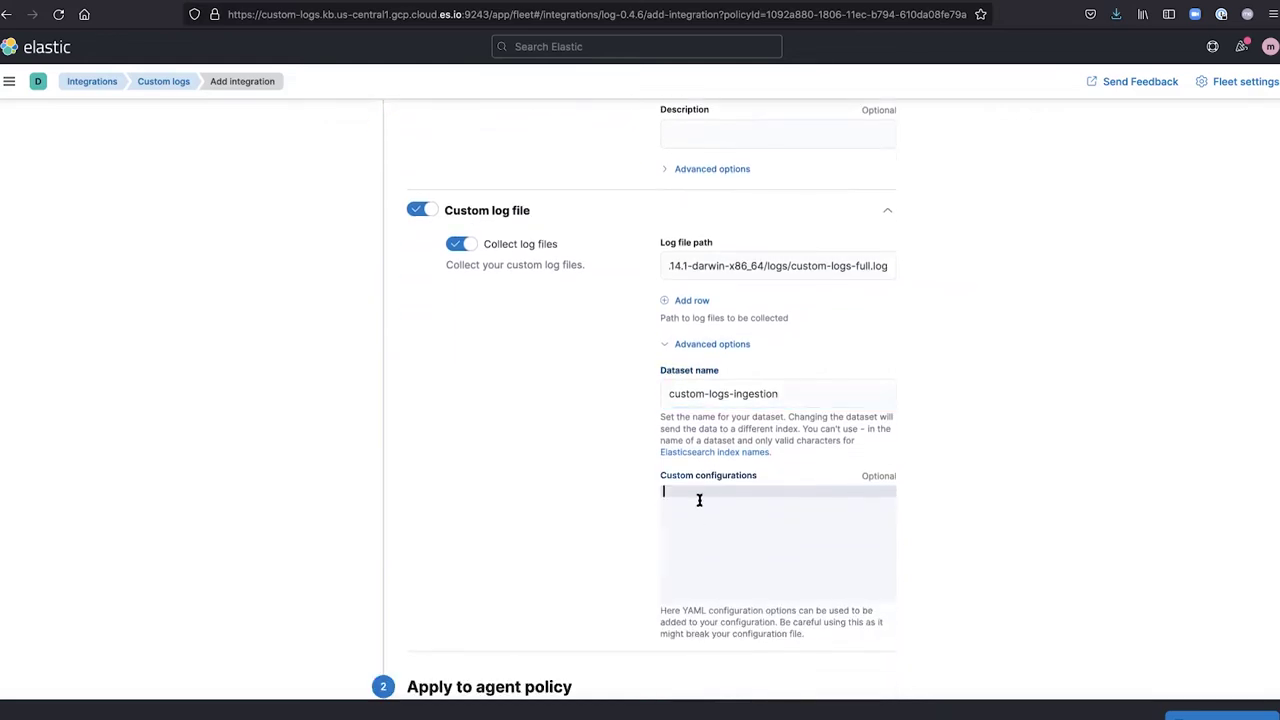
text(pipeline:)
text(")
key(super+v)
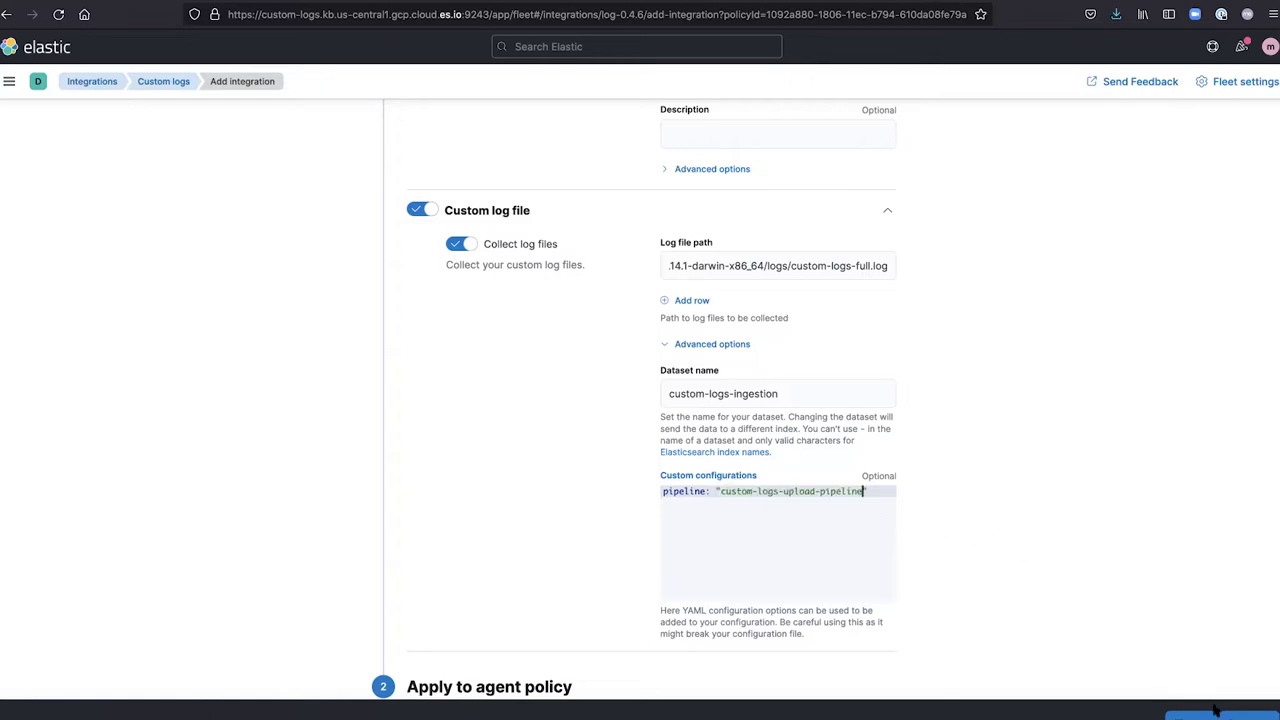
- Review the integration settings, then save the Custom logs integration and deploy the changes to the policy's agent
scroll(1062, 597, up, 1)
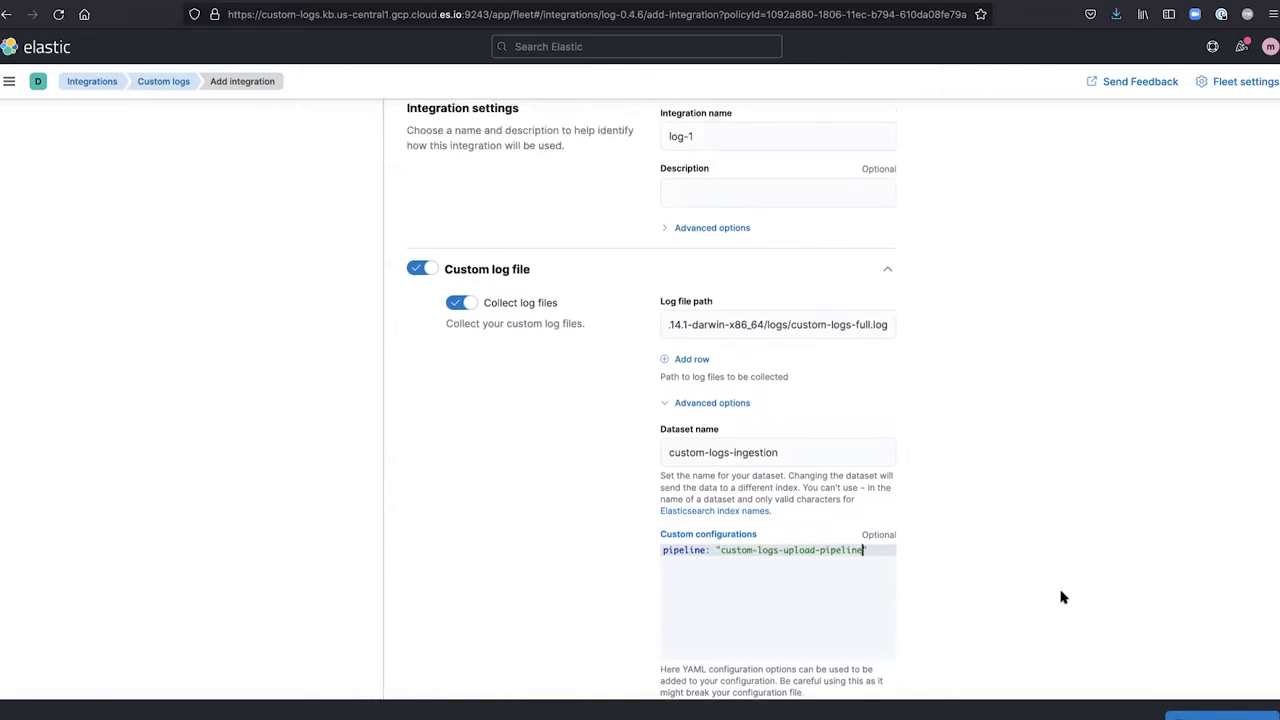
scroll(1062, 597, down, 2)
click(1222, 713)
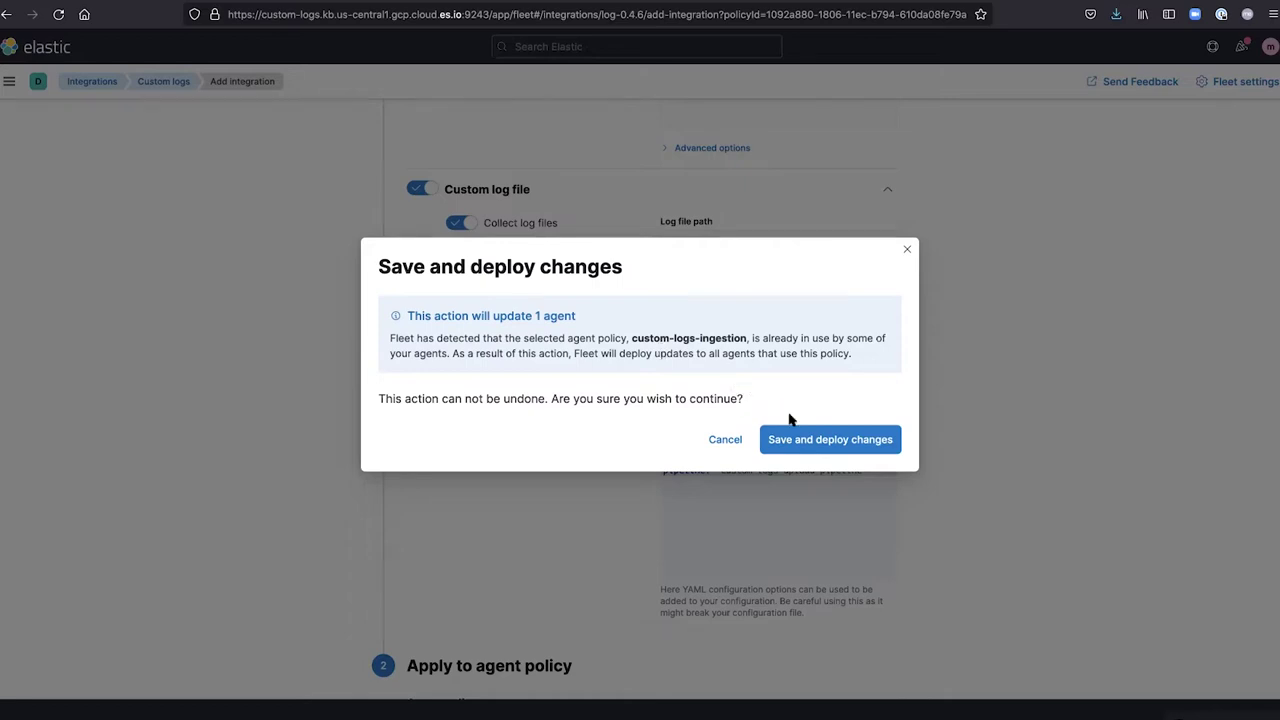
click(817, 437)
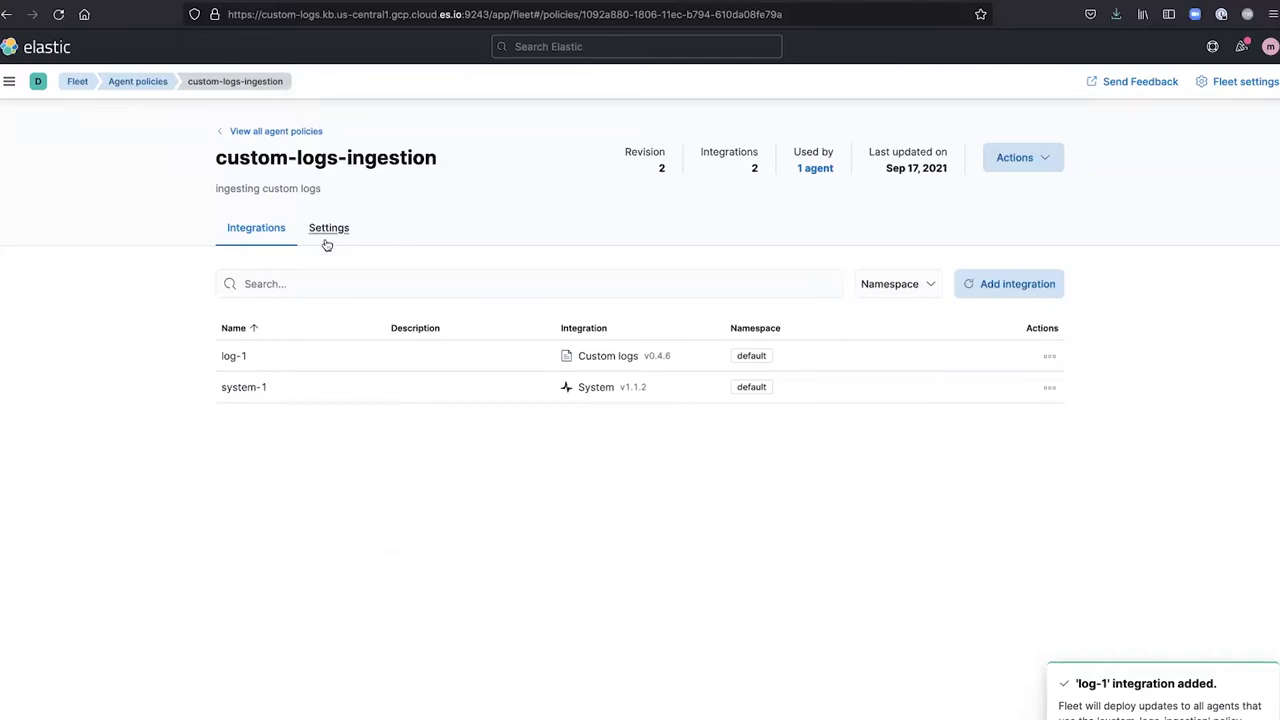
- Return to the Fleet overview and check the data streams list for the custom logs dataset, reloading it once
click(285, 133)
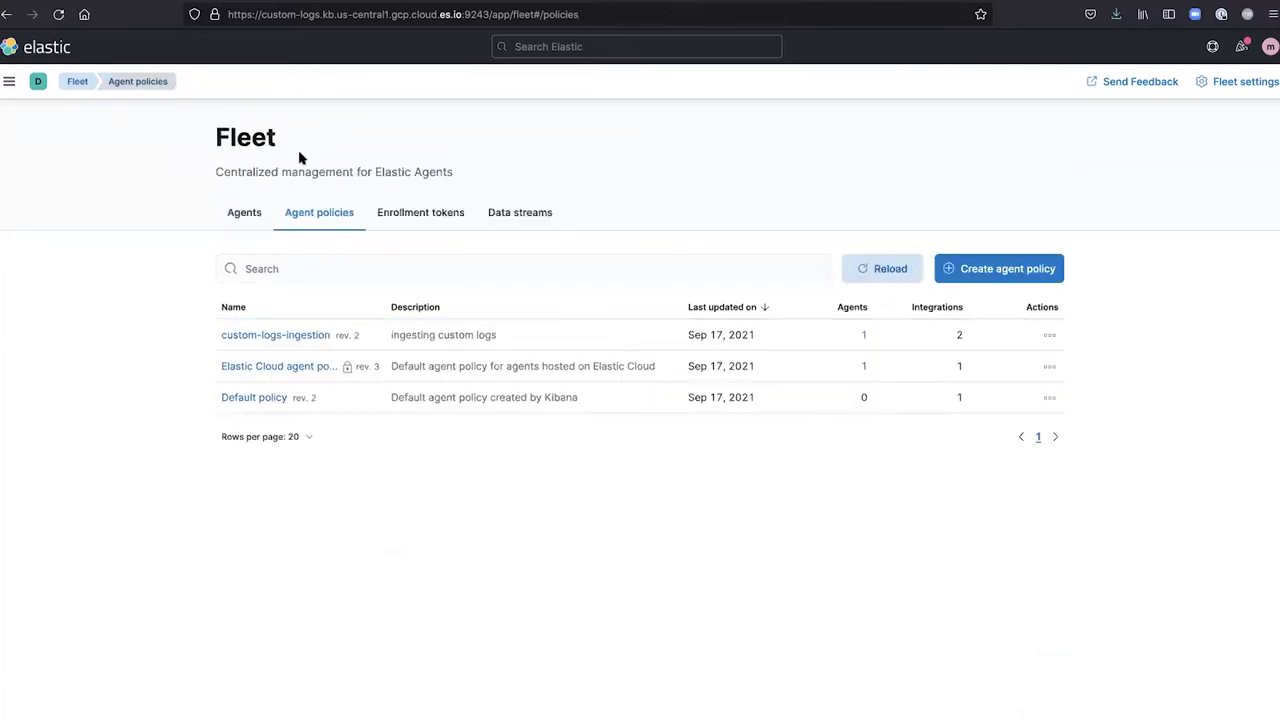
click(520, 213)
scroll(518, 457, down, 3)
scroll(518, 457, up, 3)
click(236, 212)
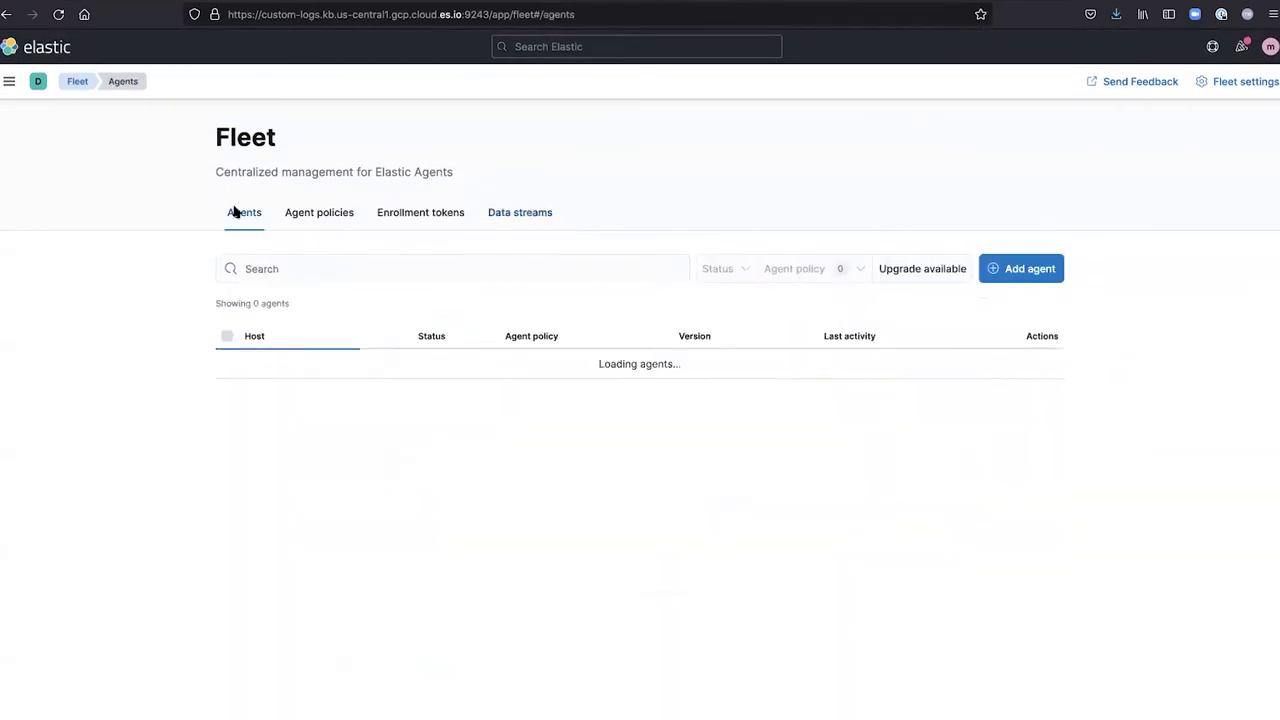
click(512, 215)
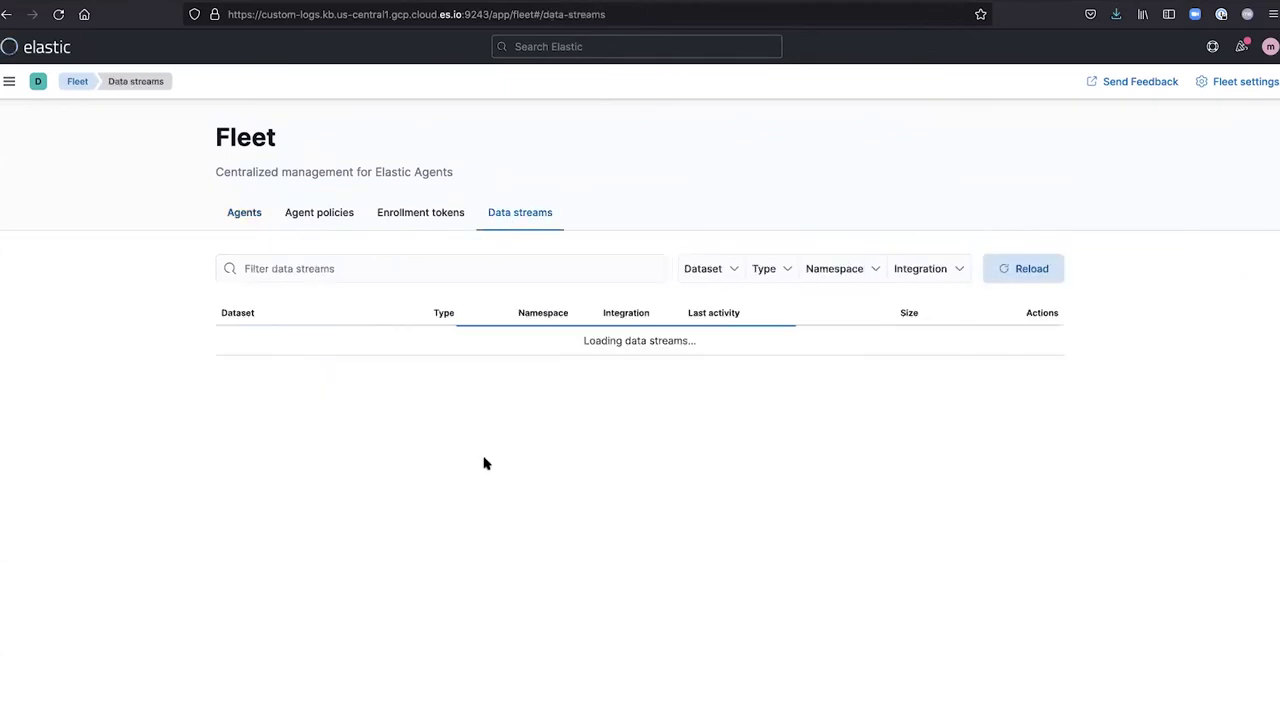
scroll(485, 462, down, 3)
scroll(485, 462, up, 3)
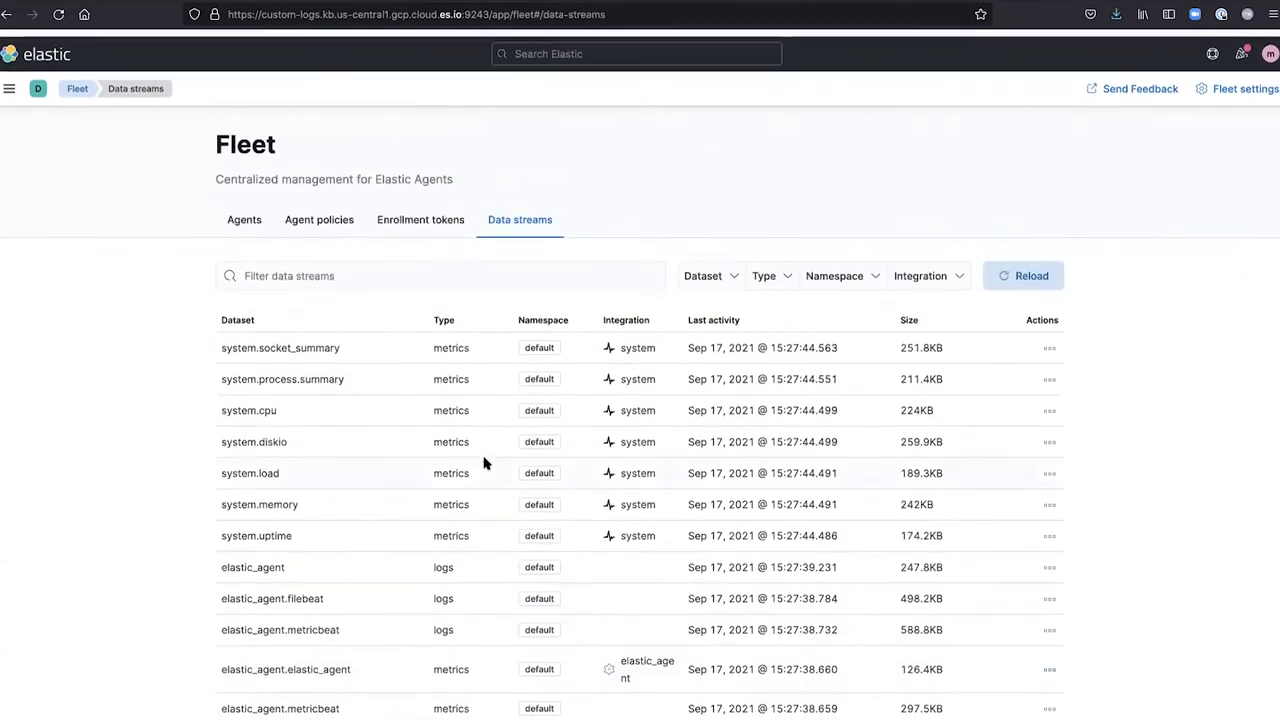
- Examine the logs of the log-1 integration on the agent enrolled in custom-logs-ingestion, searching them for "custom-logs"
click(243, 215)
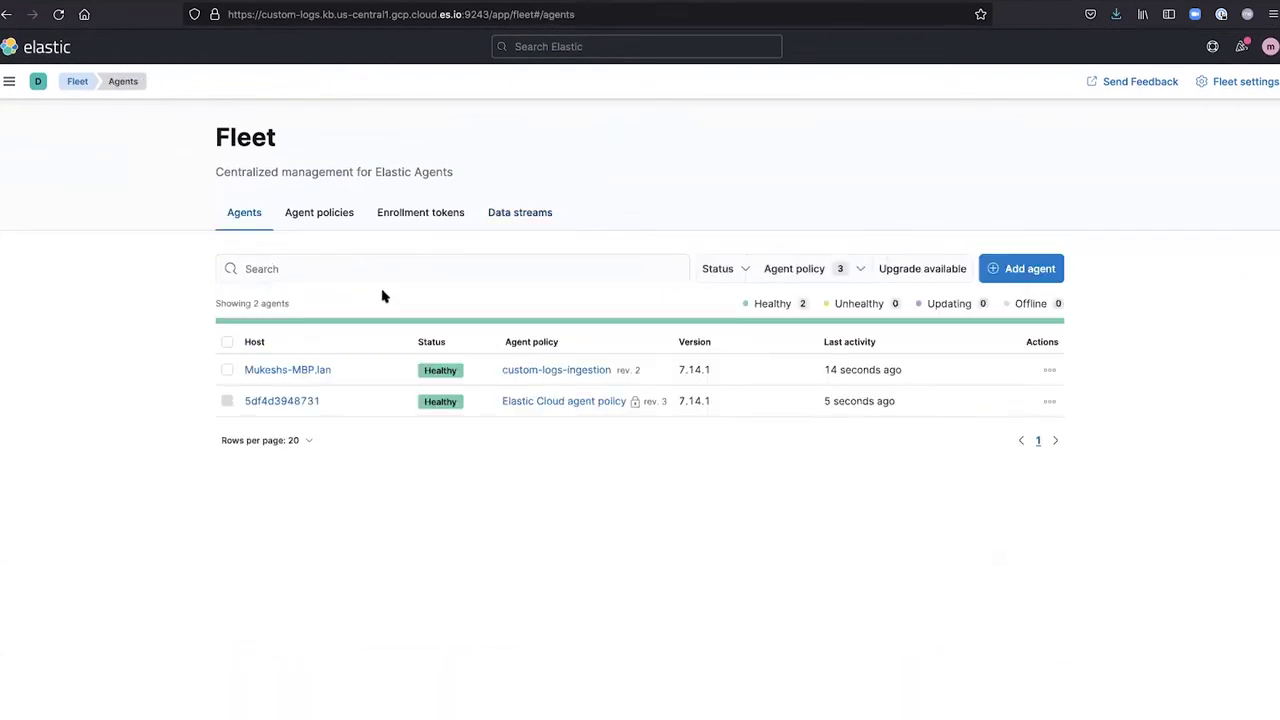
click(296, 371)
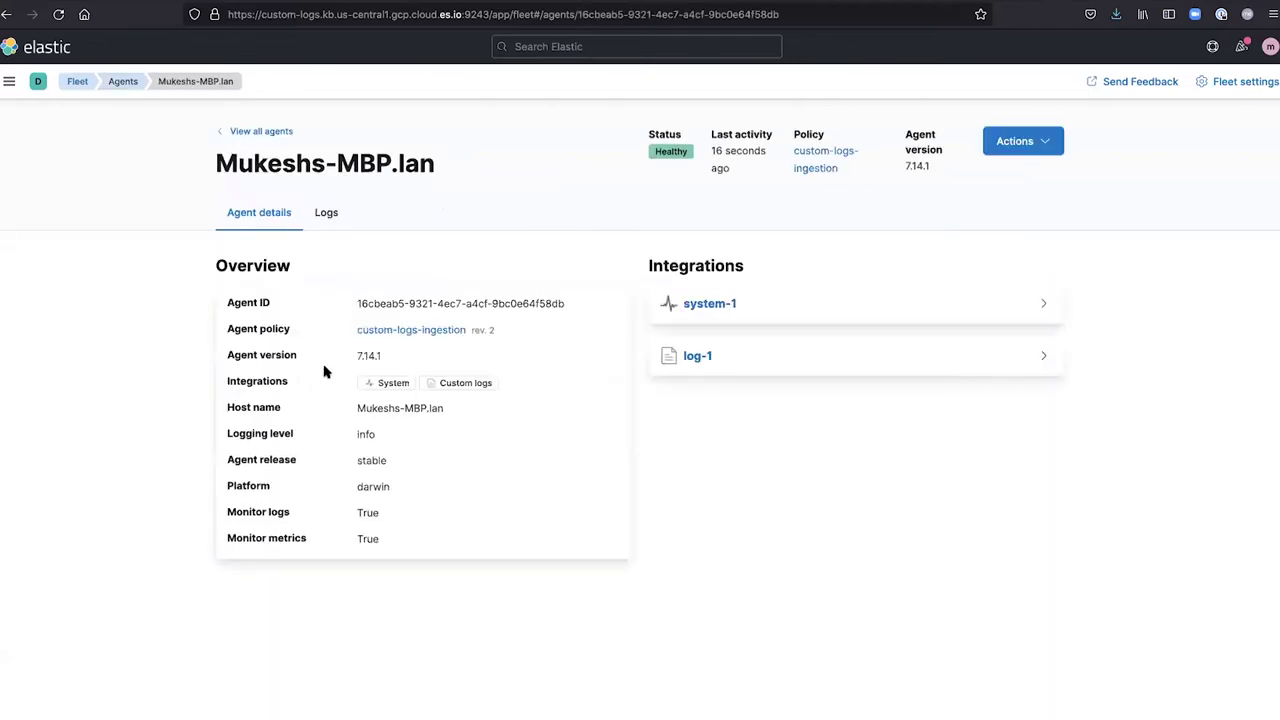
click(776, 369)
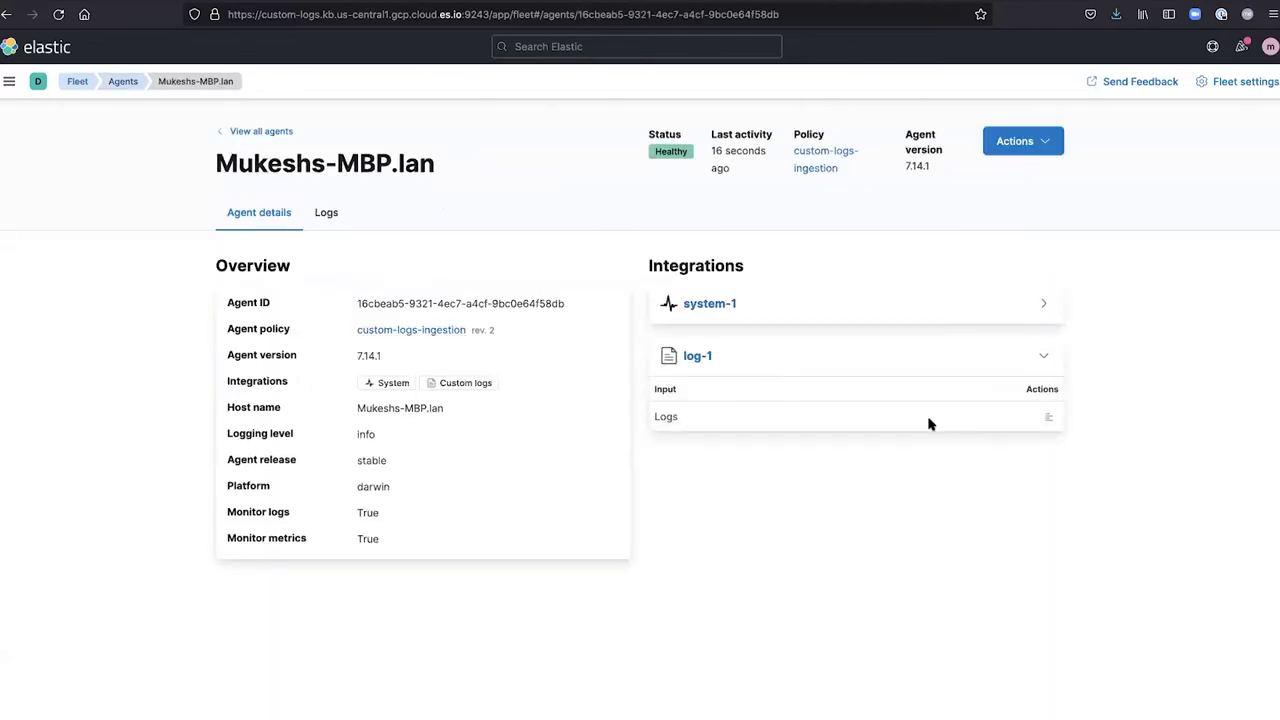
click(1048, 417)
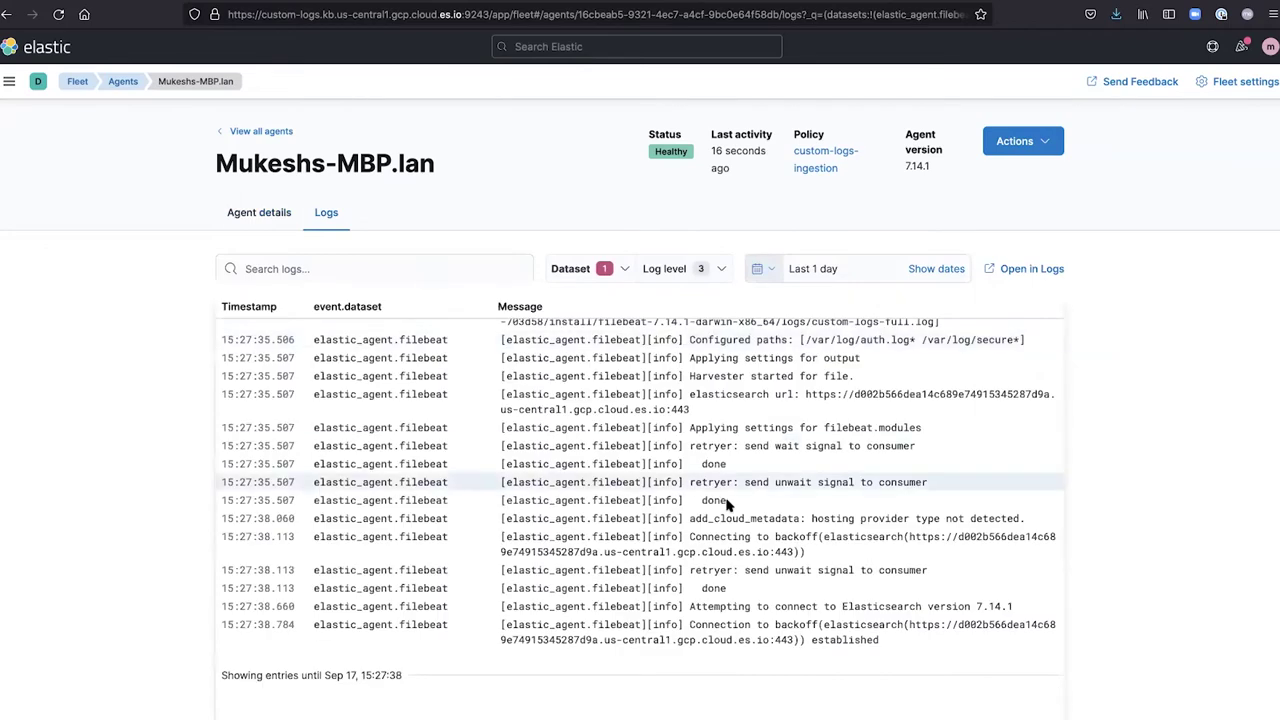
scroll(737, 377, up, 1)
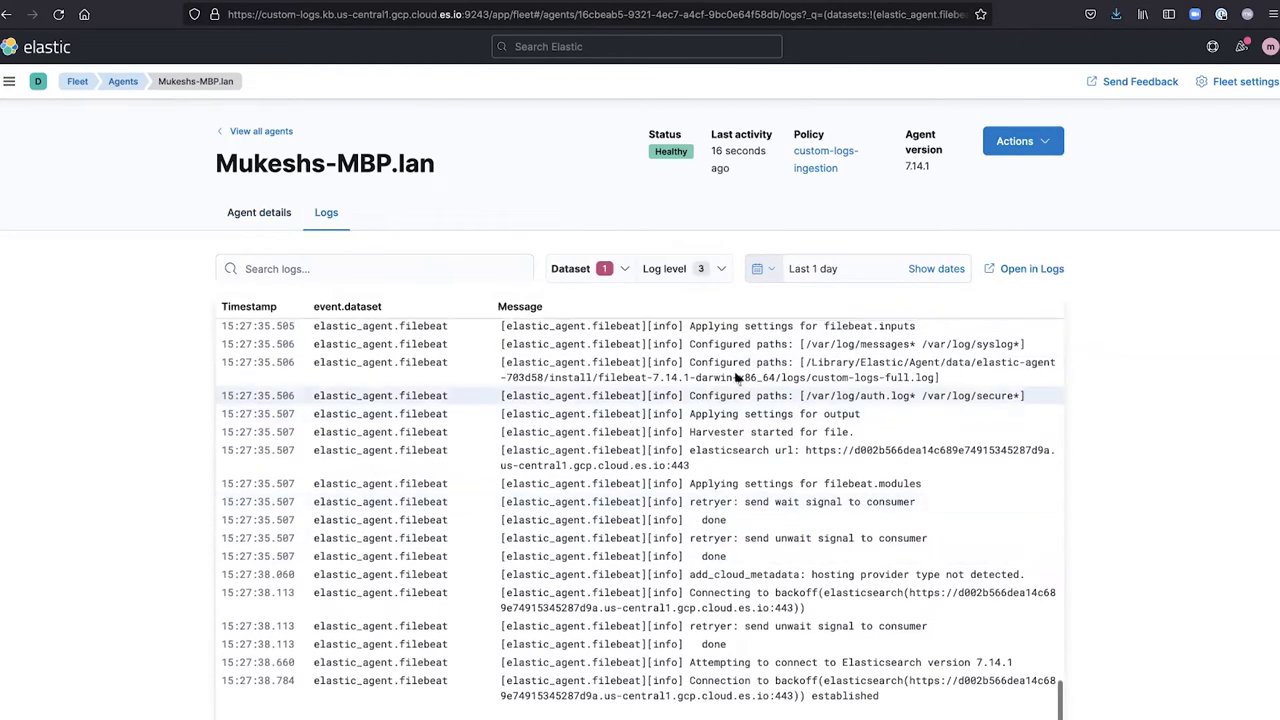
click(437, 264)
text(custom-logs)
key(Return)
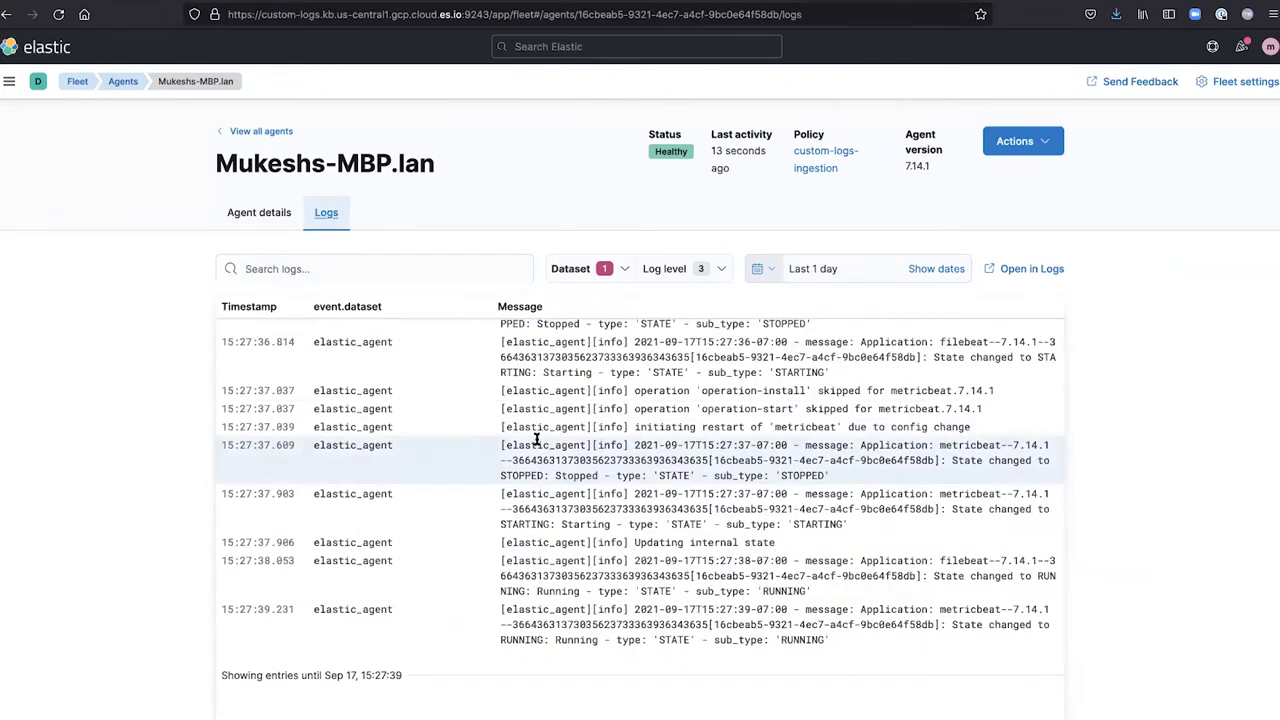
- Locate the custom-logs-ingestion dataset among Fleet's data streams, then go back to the agents list
click(261, 132)
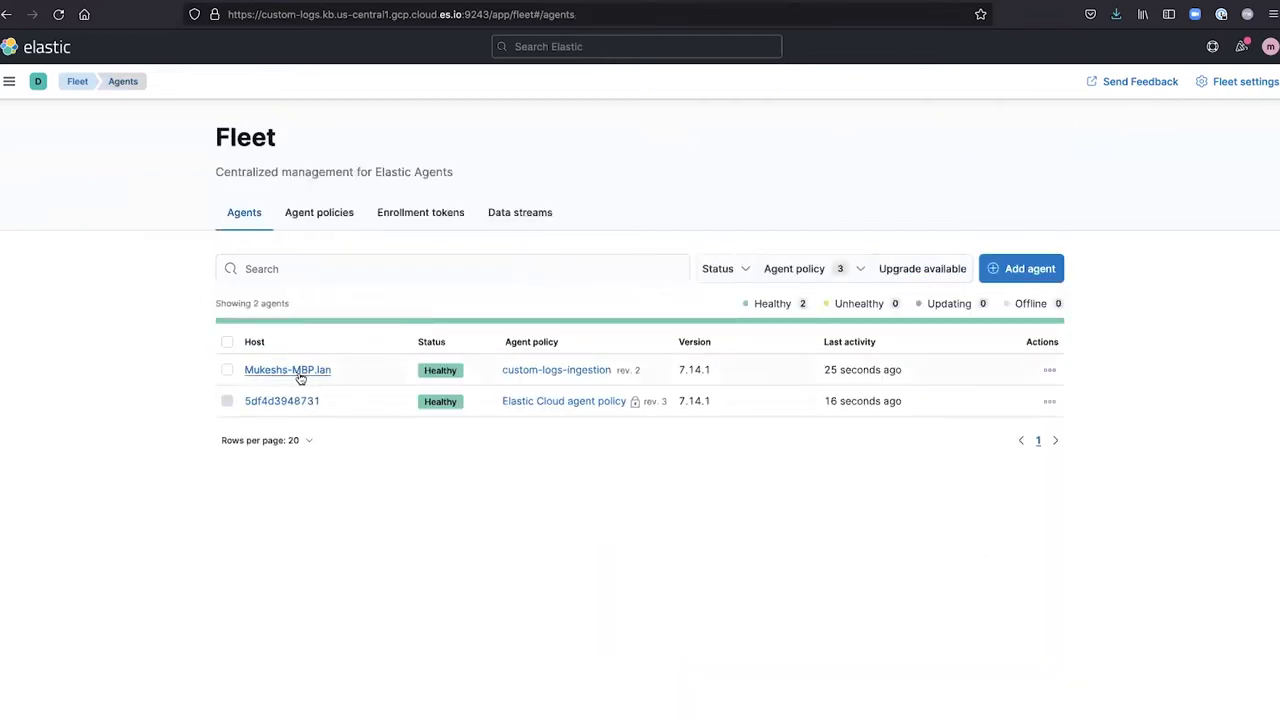
click(514, 216)
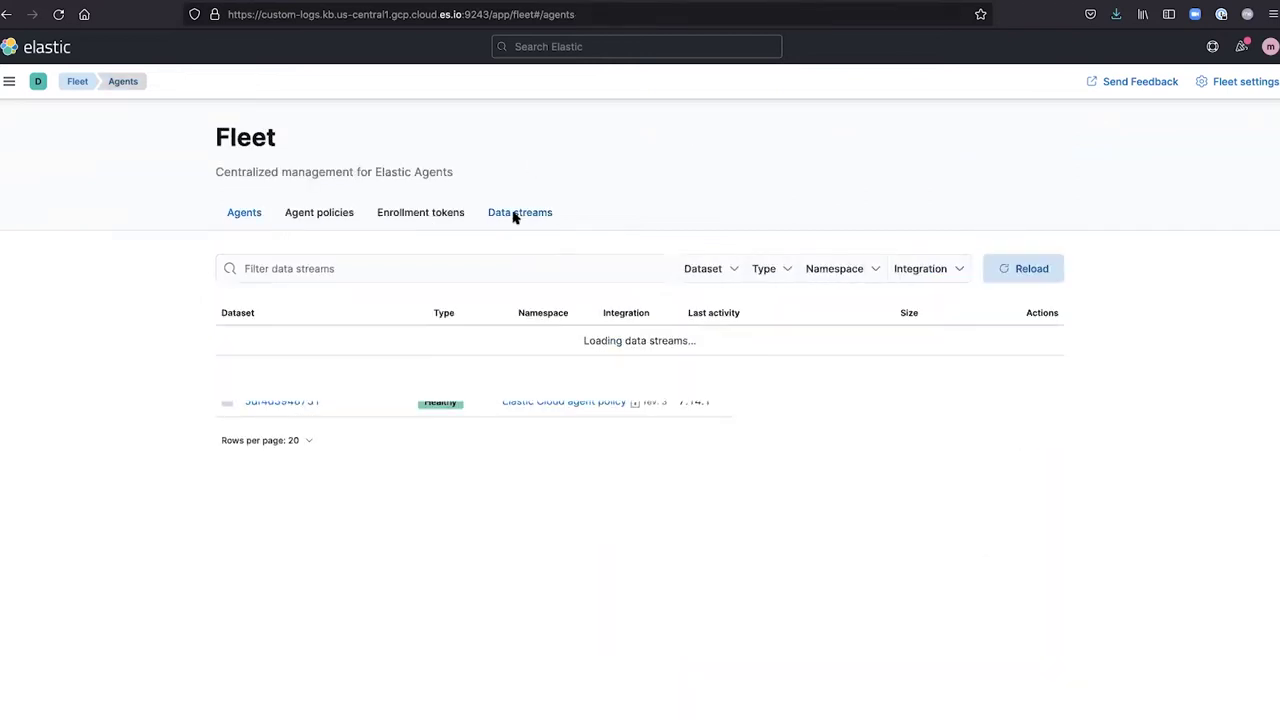
scroll(489, 486, down, 3)
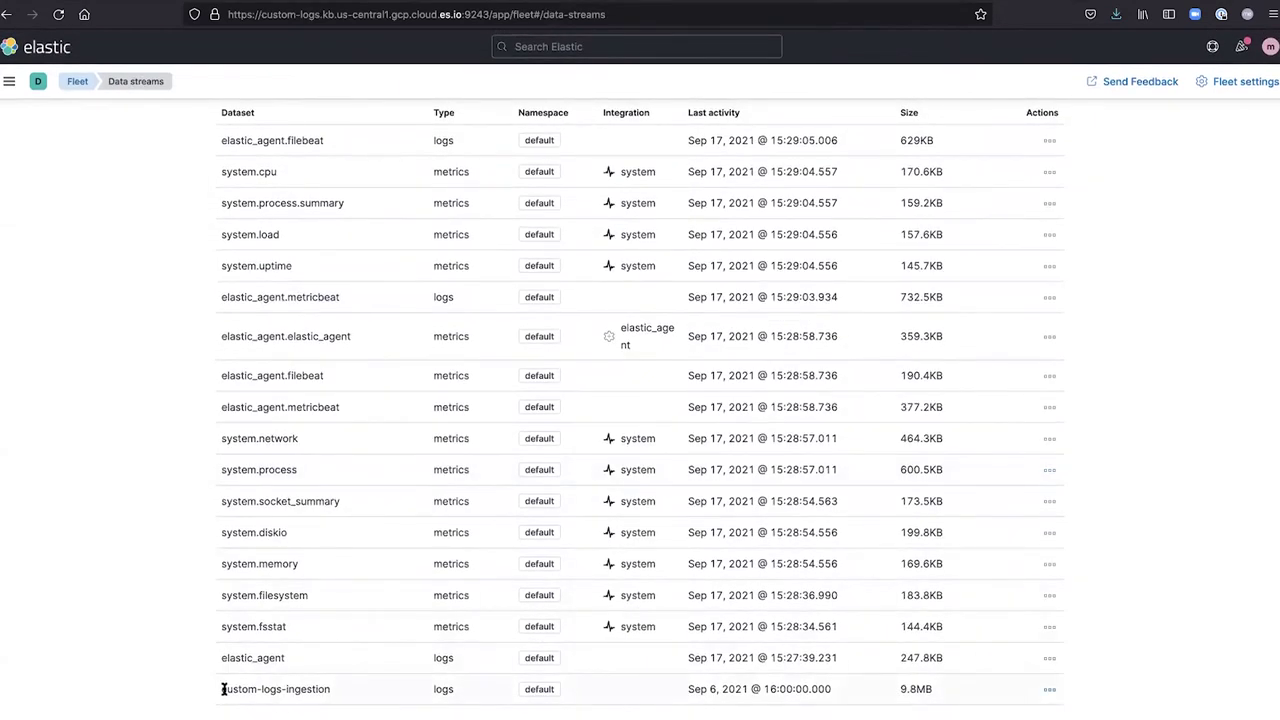
drag(222, 689, 350, 690)
scroll(349, 689, up, 3)
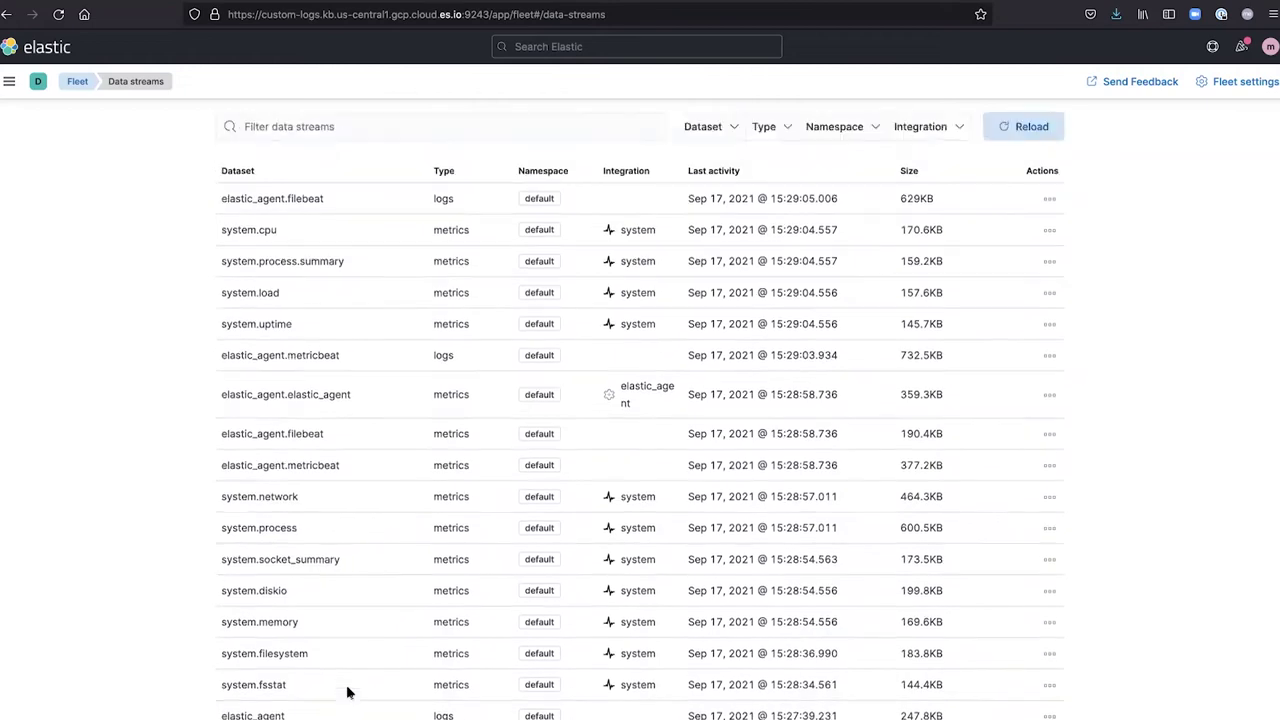
click(243, 213)
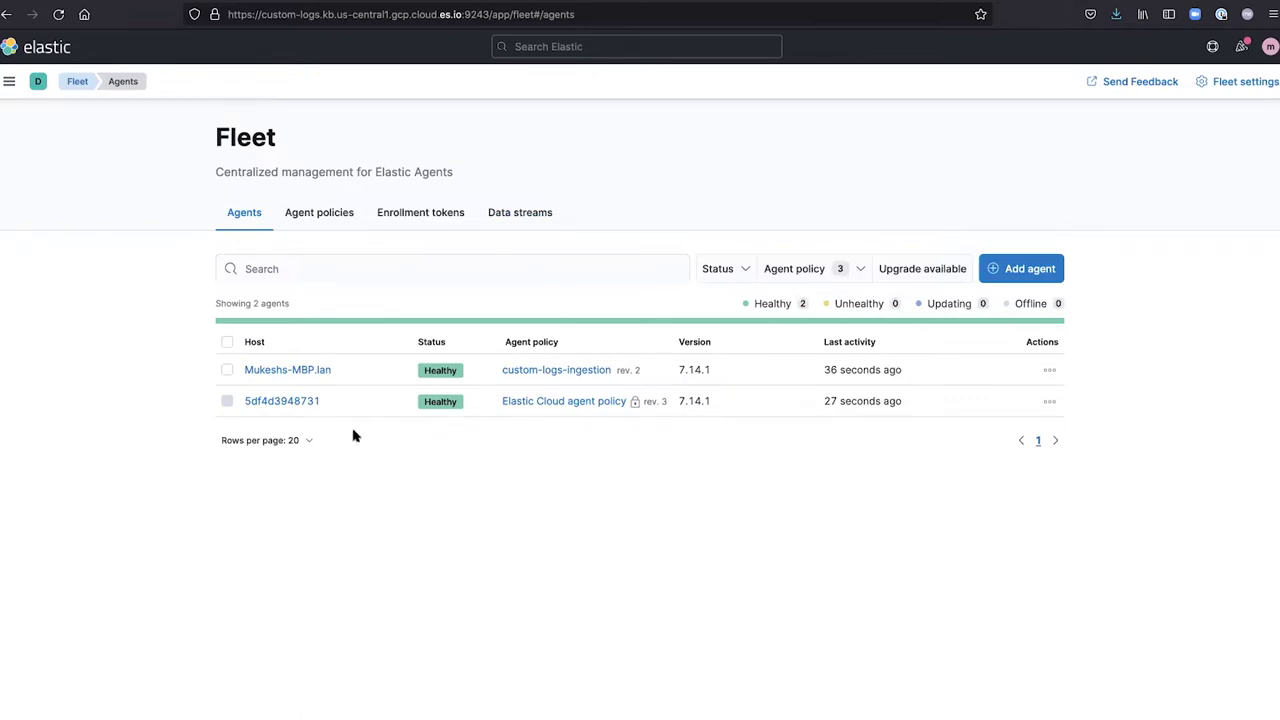
- Go to Stack Management and show the Kibana index patterns
click(9, 81)
scroll(29, 651, down, 5)
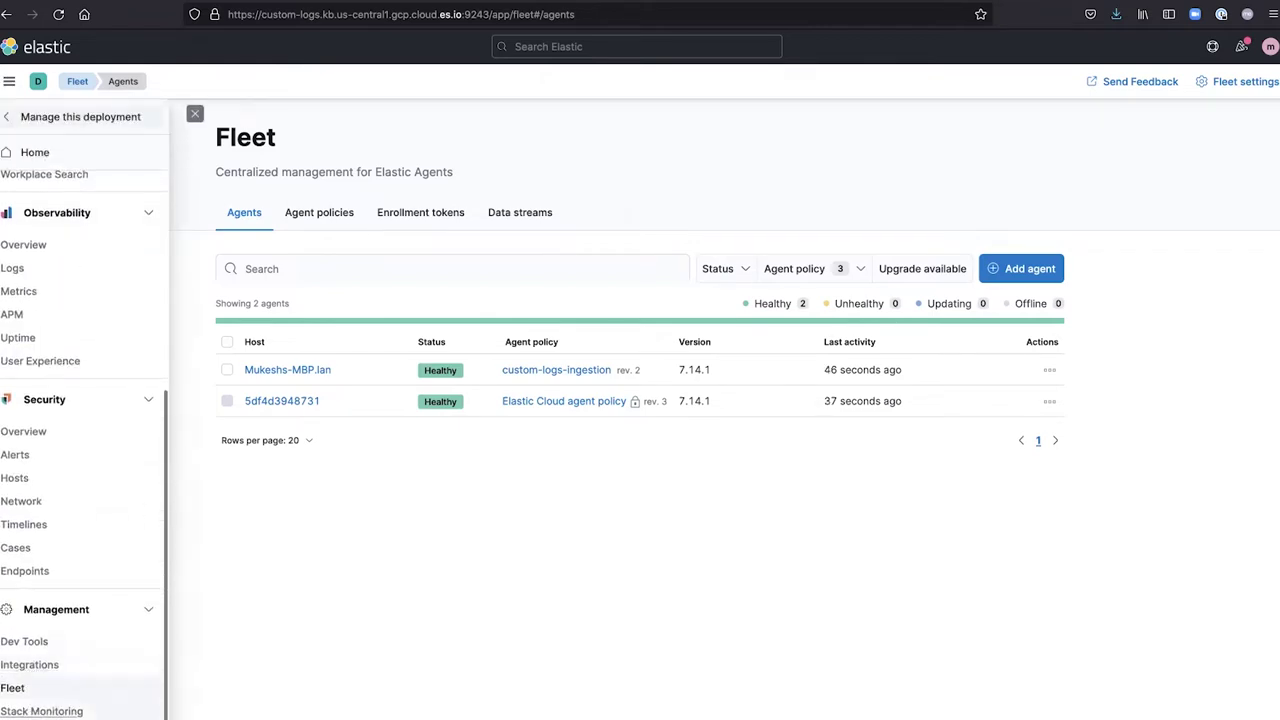
click(45, 714)
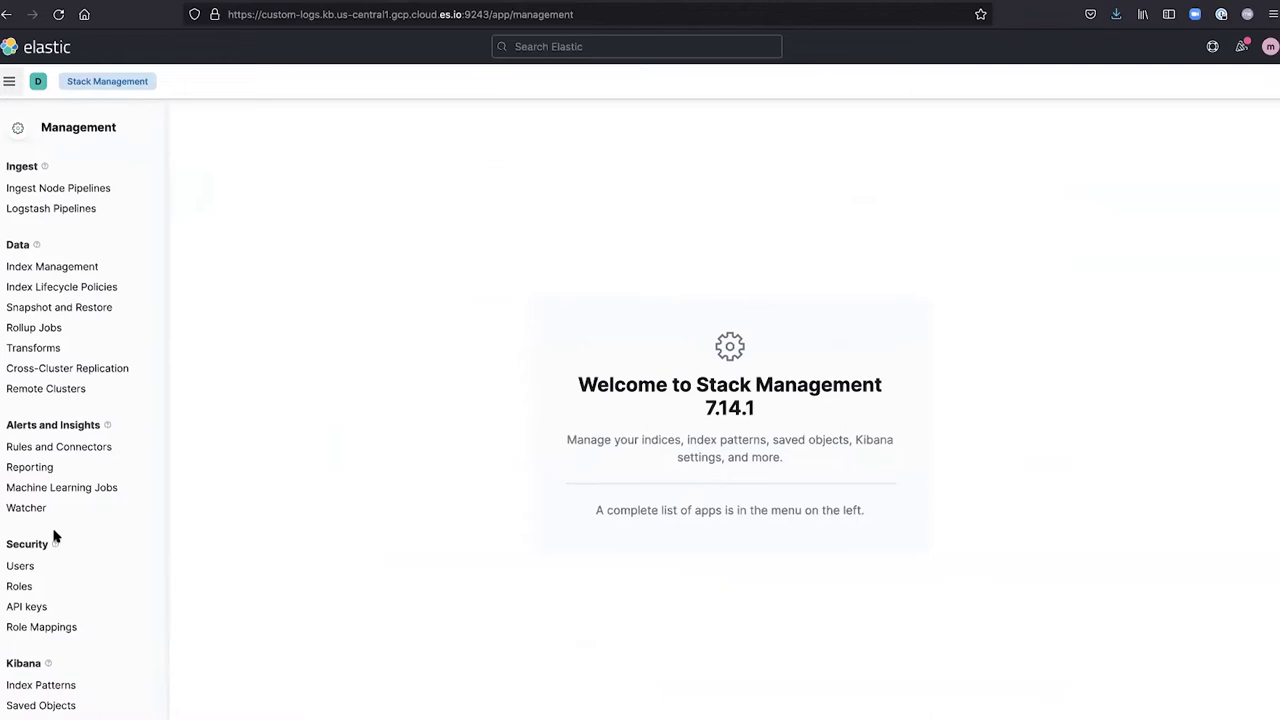
scroll(70, 400, down, 2)
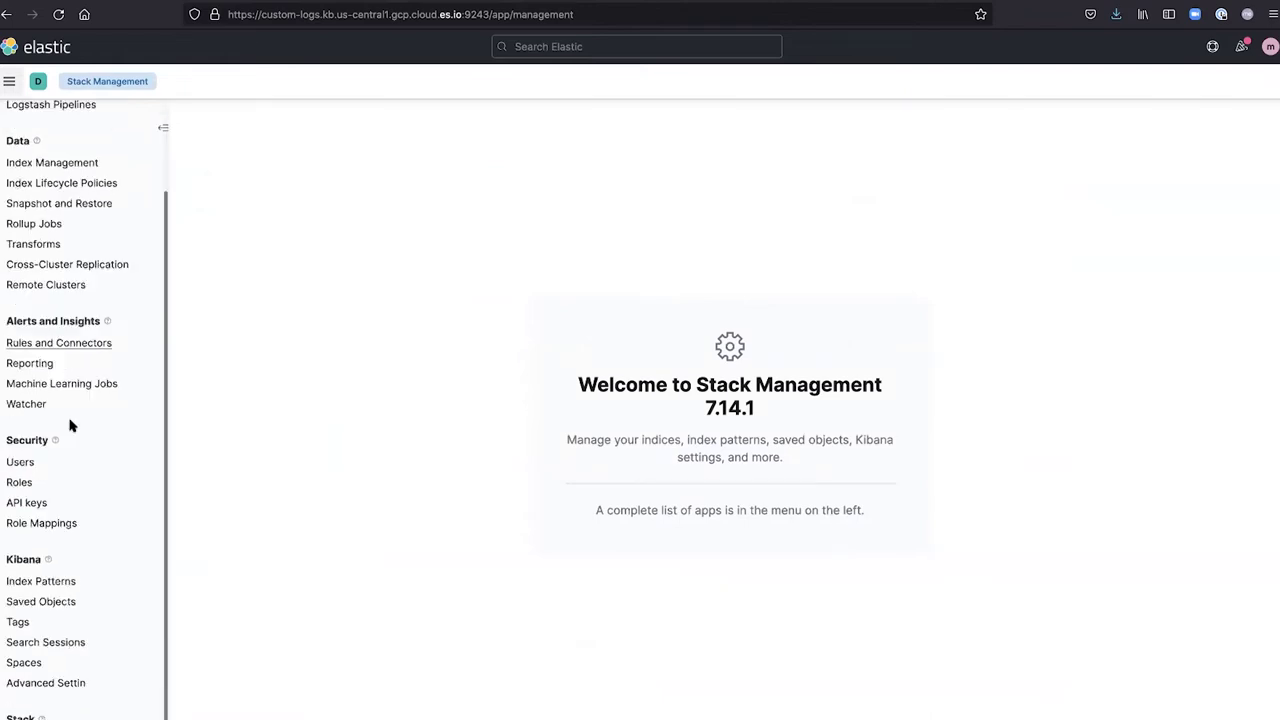
scroll(70, 425, down, 1)
click(42, 556)
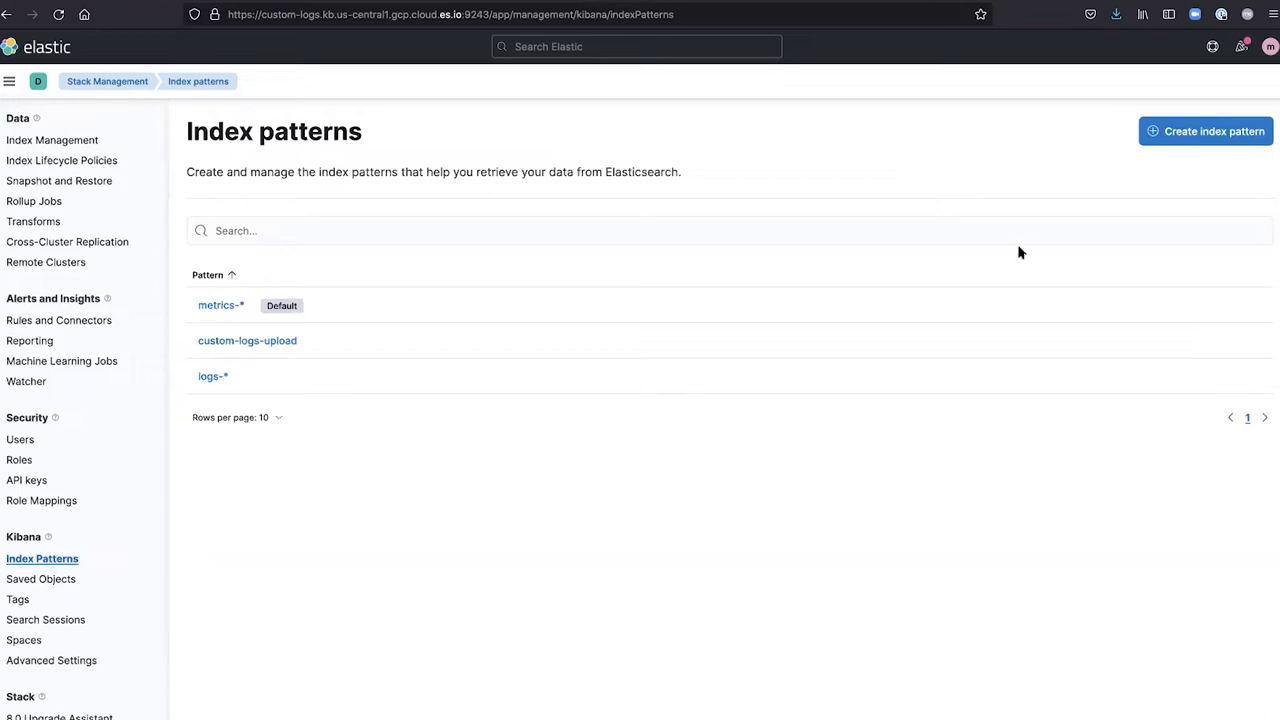
click(1205, 137)
click(386, 298)
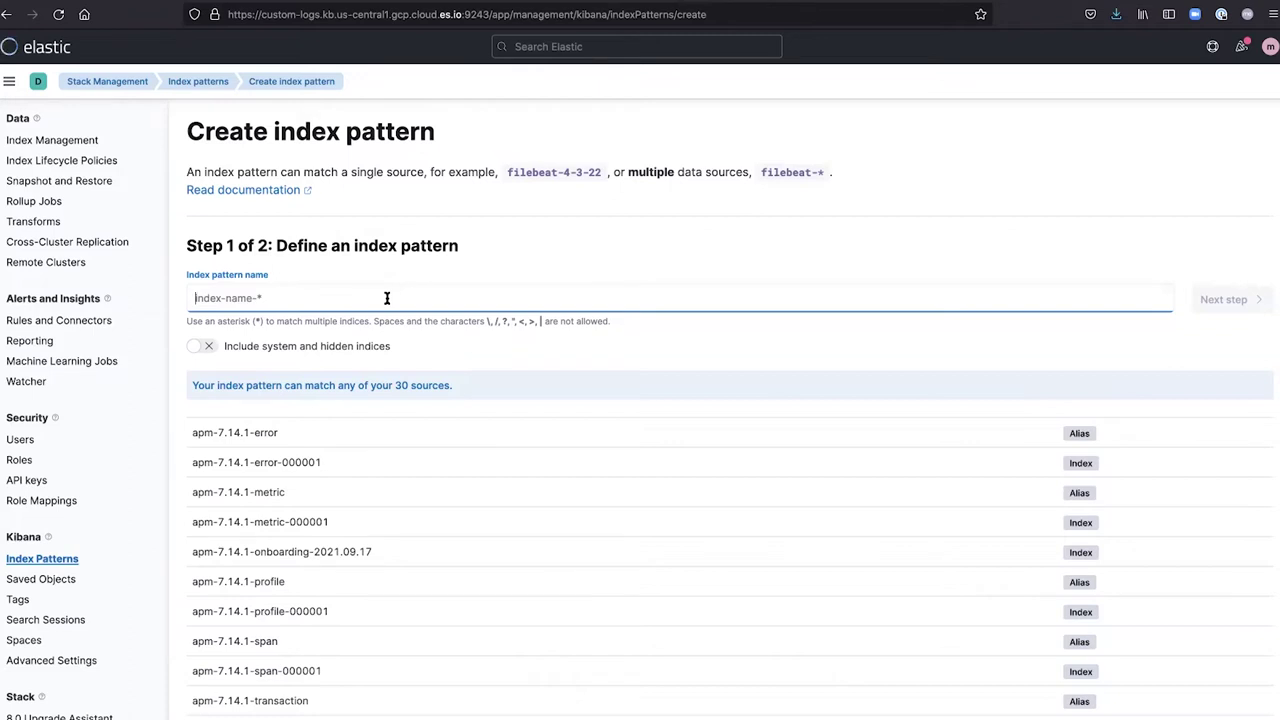
text(logs-)
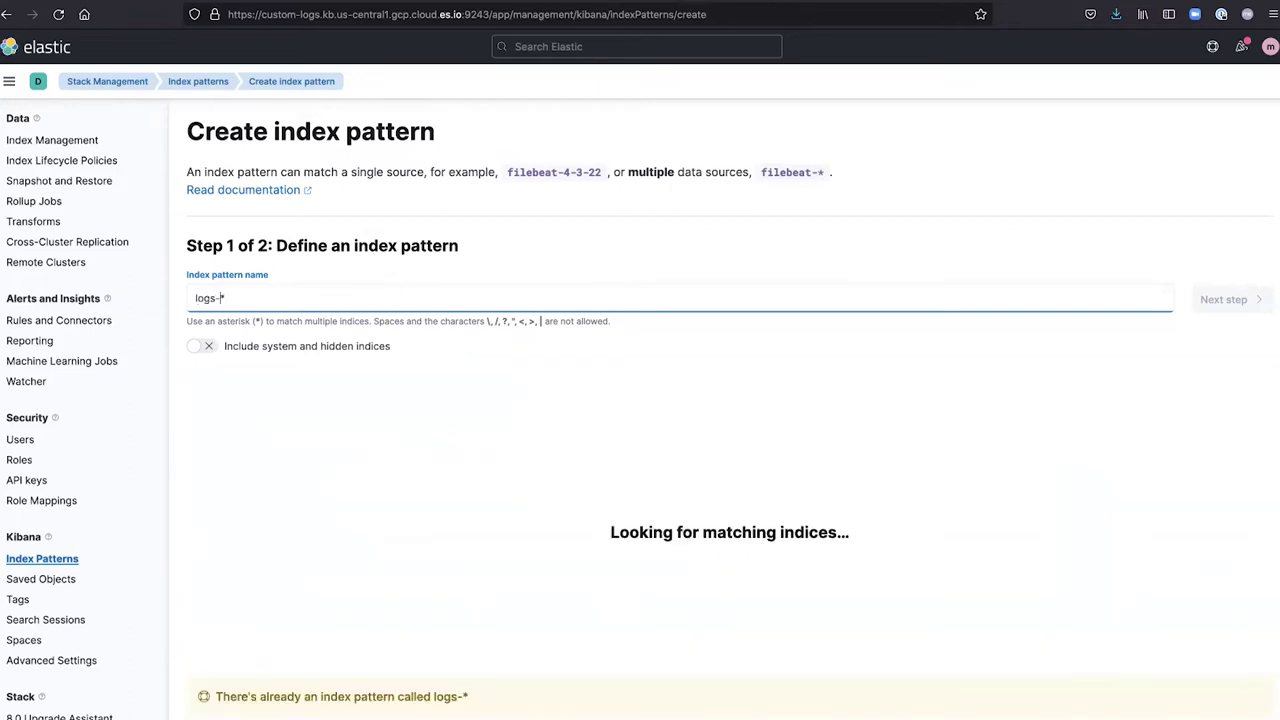
text(custom)
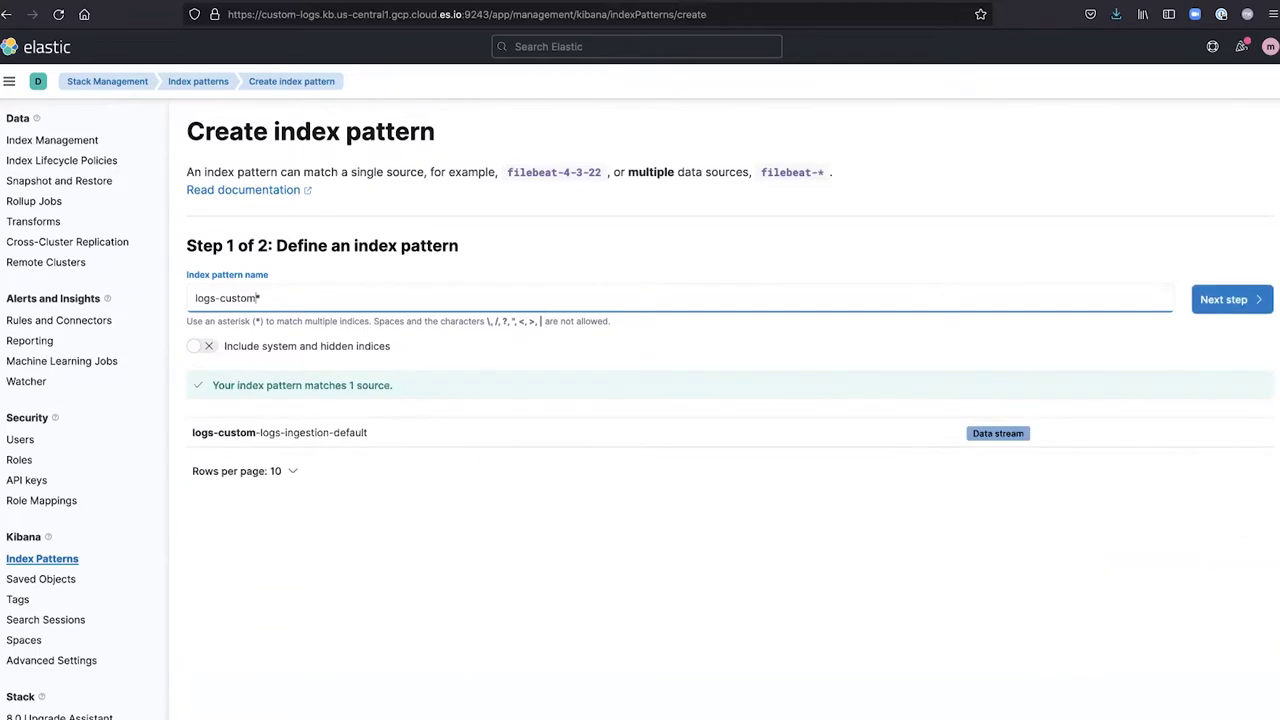
text(-logs)
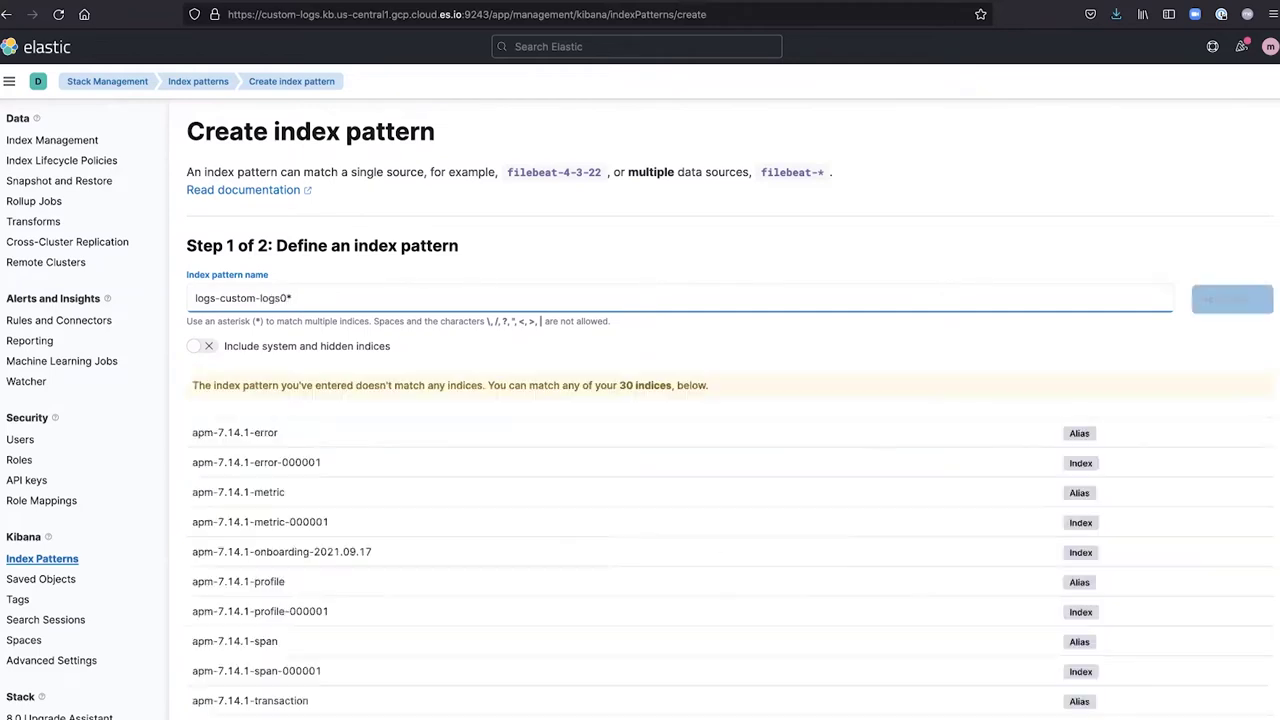
text(-ingestion-def)
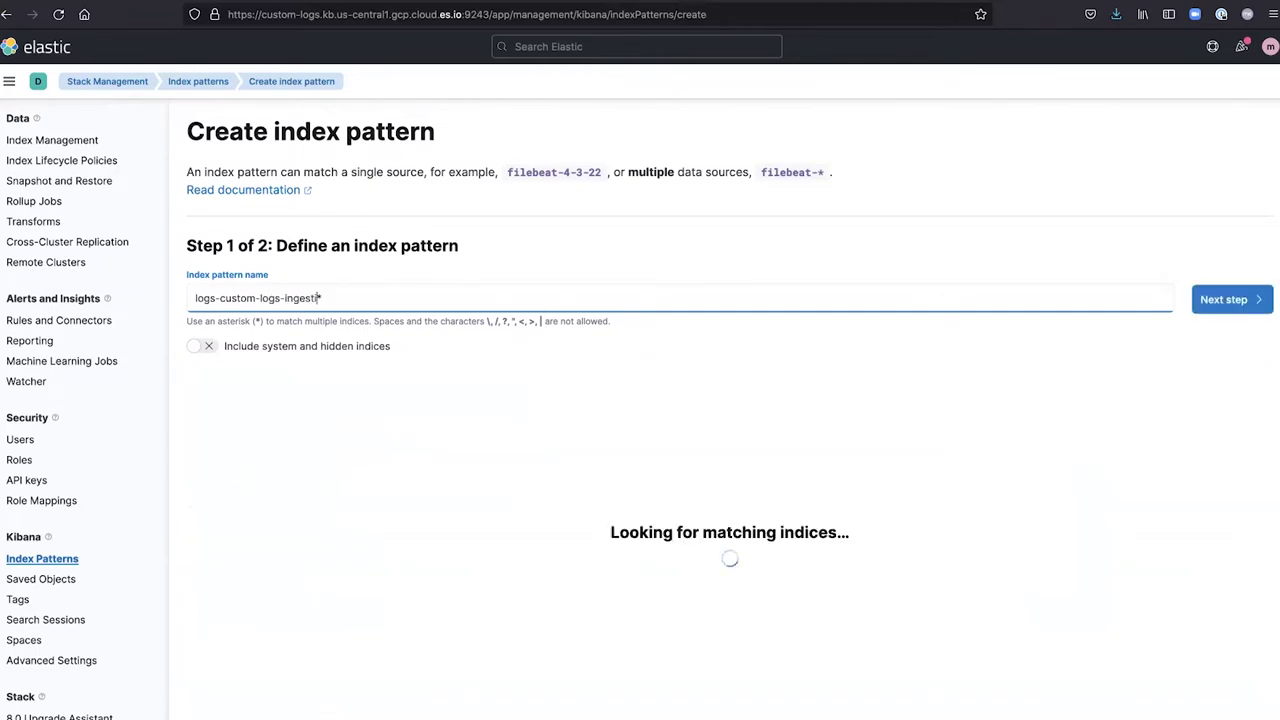
text(ault)
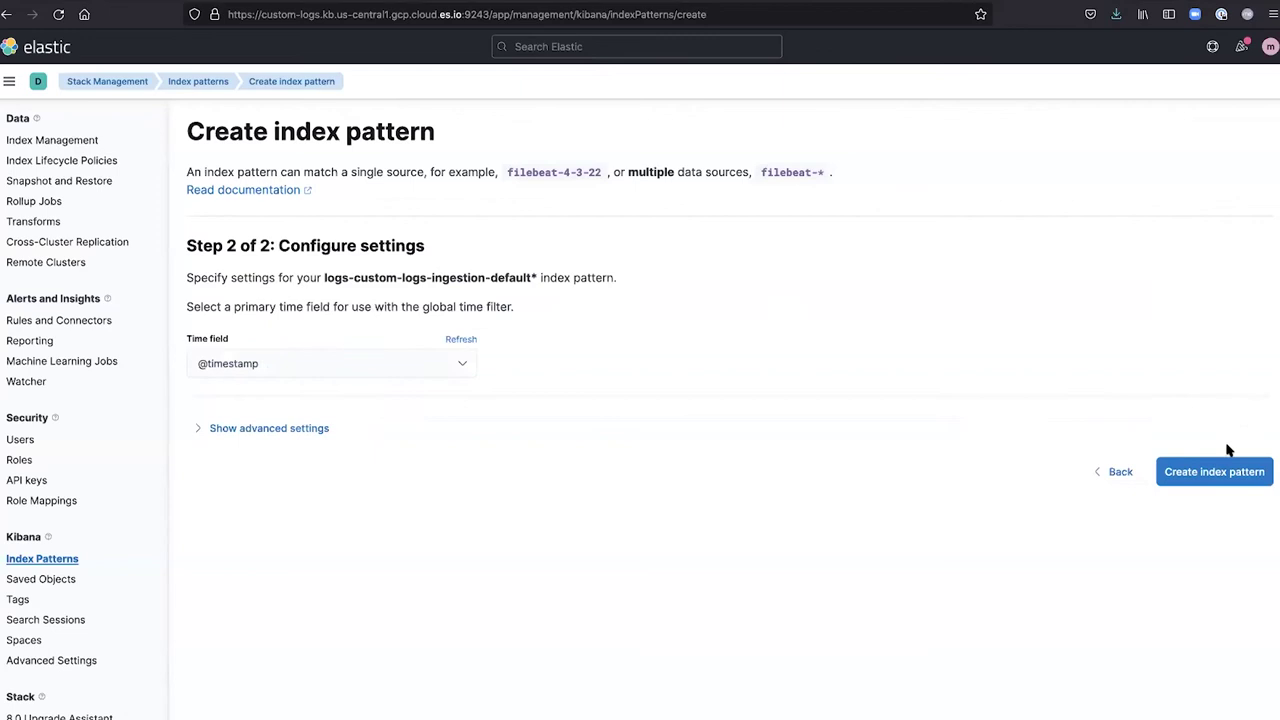
click(1214, 471)
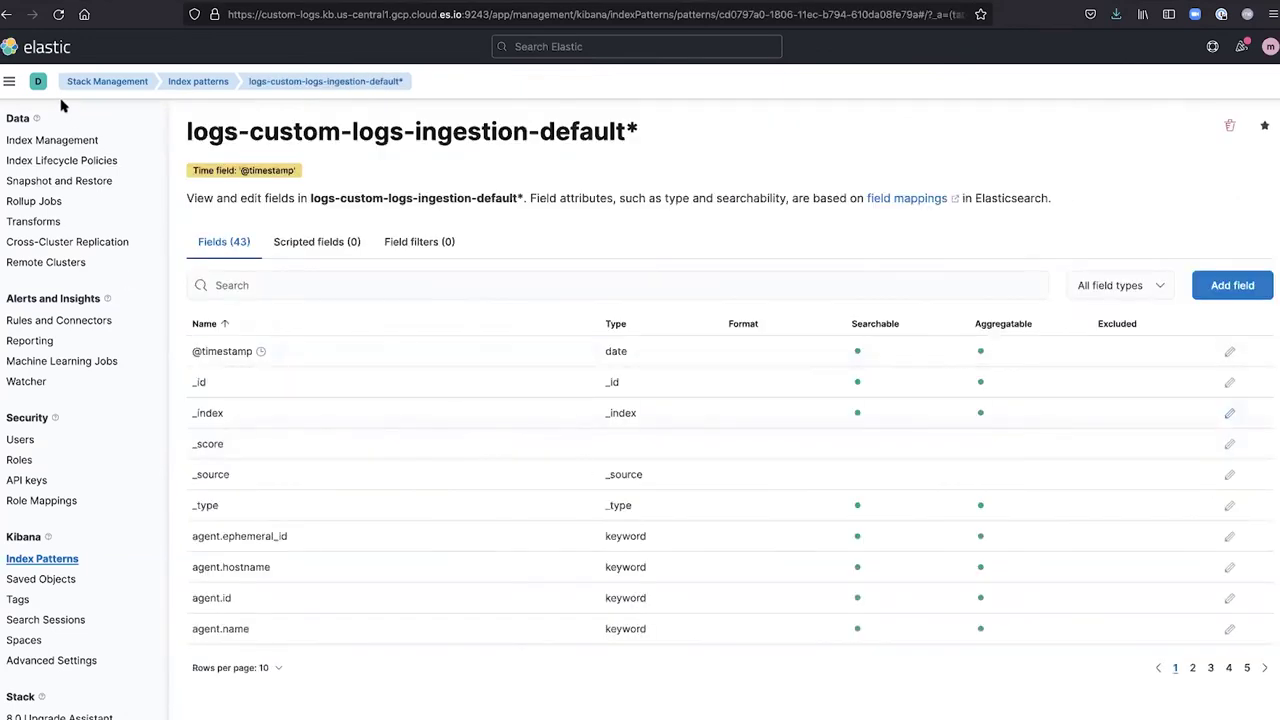
- Show the logs-custom-logs-ingestion-default* data in Discover and set the time range to Last 30 days
click(9, 81)
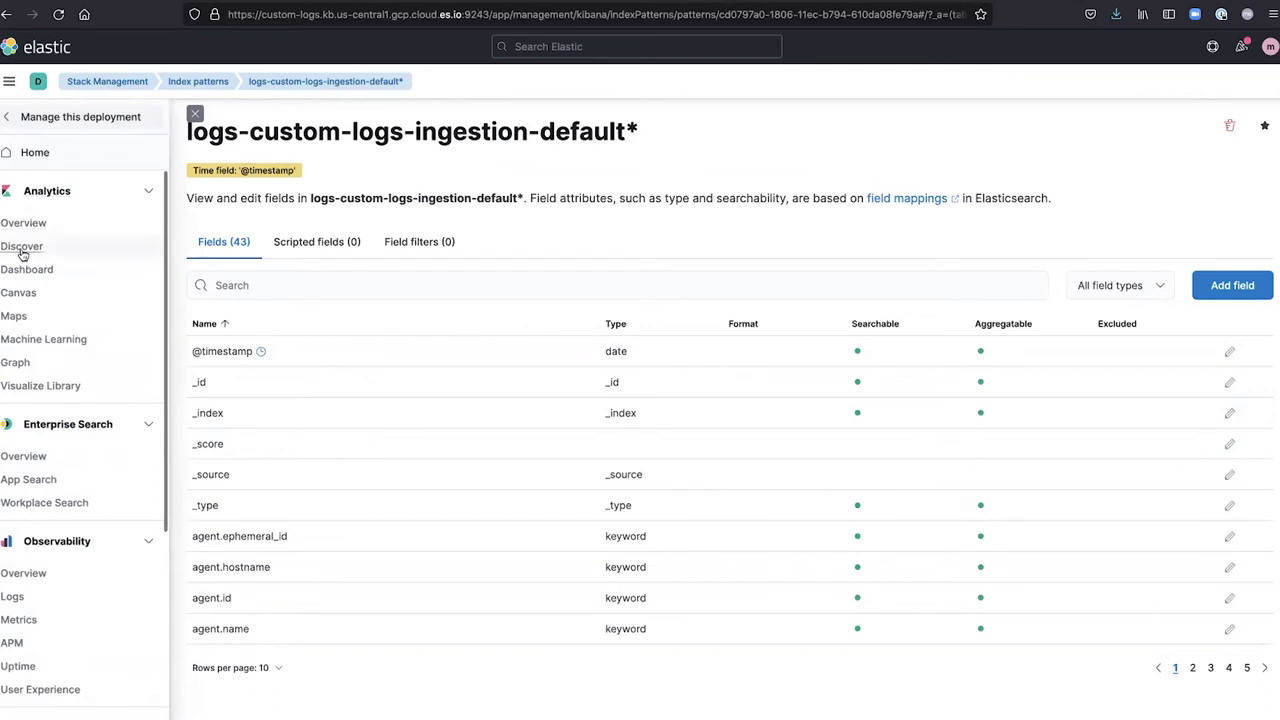
click(22, 246)
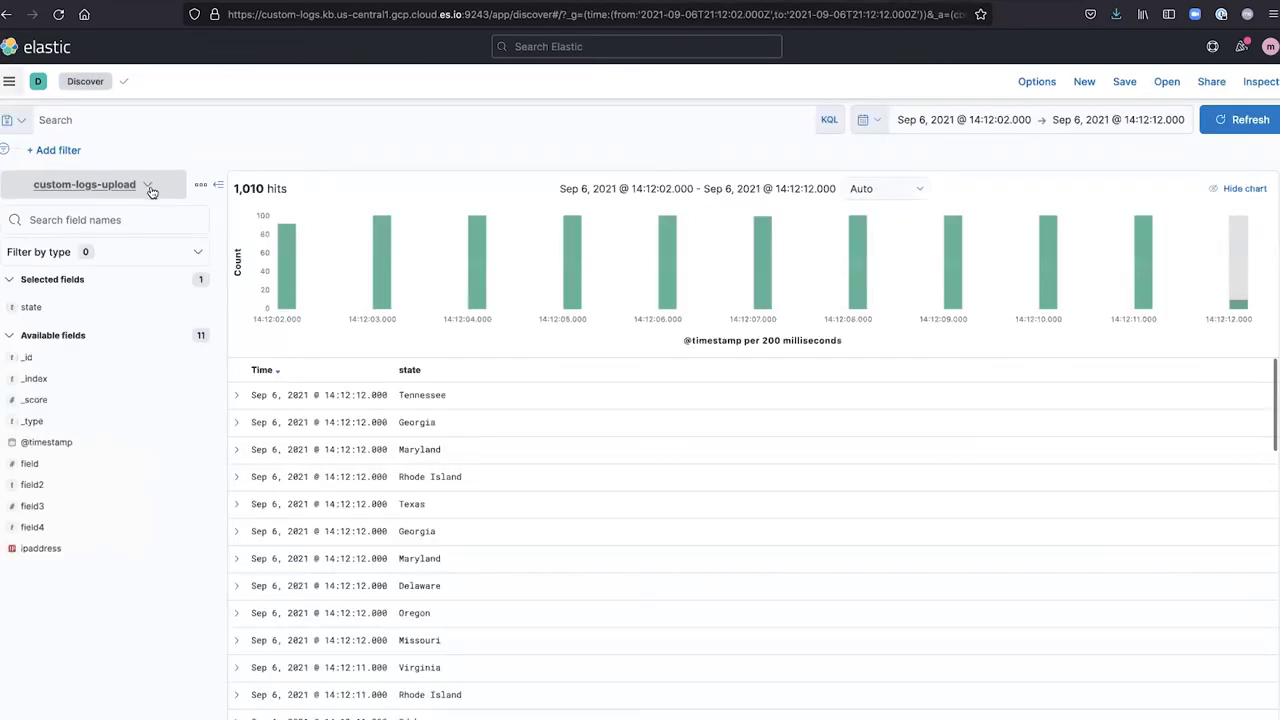
click(150, 186)
click(115, 322)
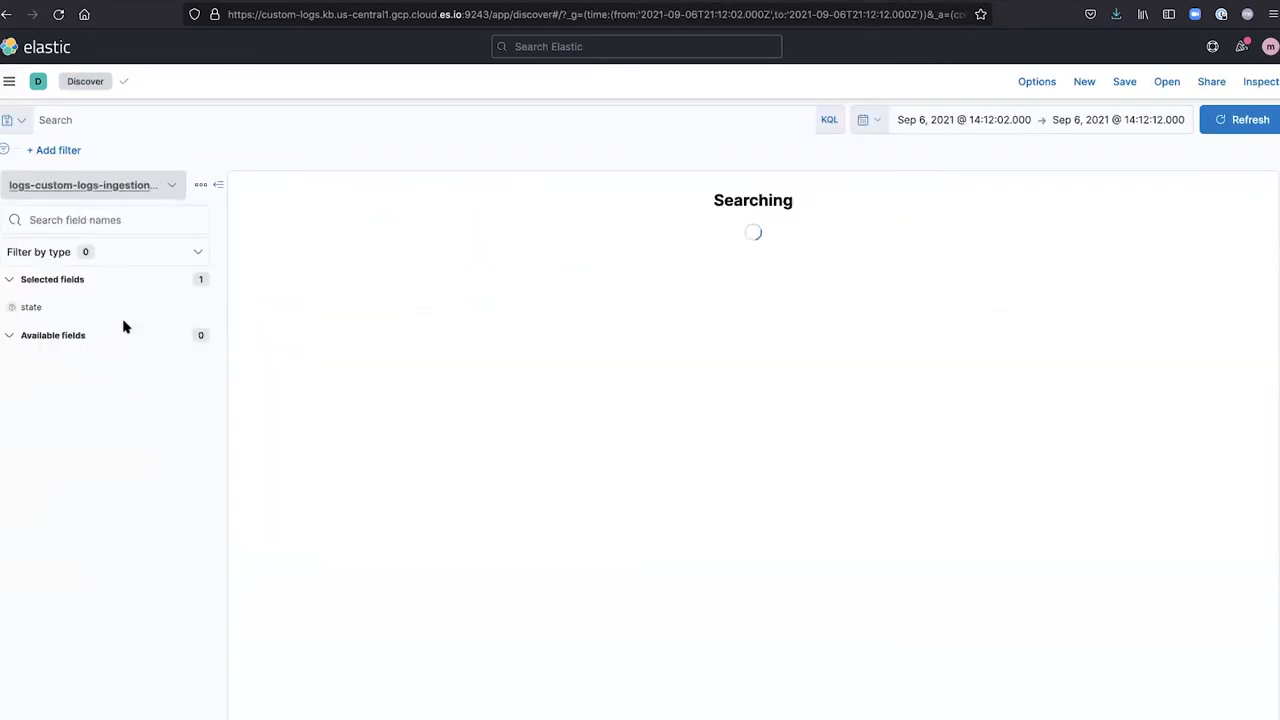
click(870, 120)
click(1041, 277)
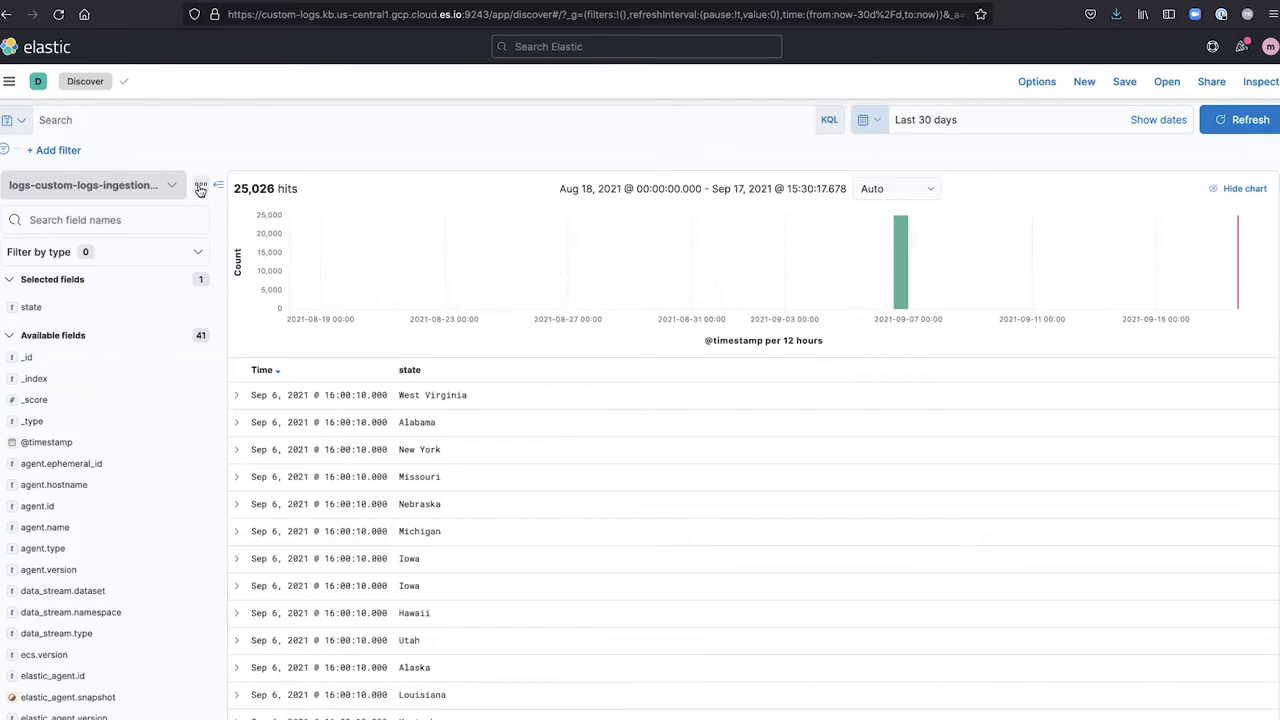
- Add field2 as a column to the Discover document table
scroll(150, 460, down, 3)
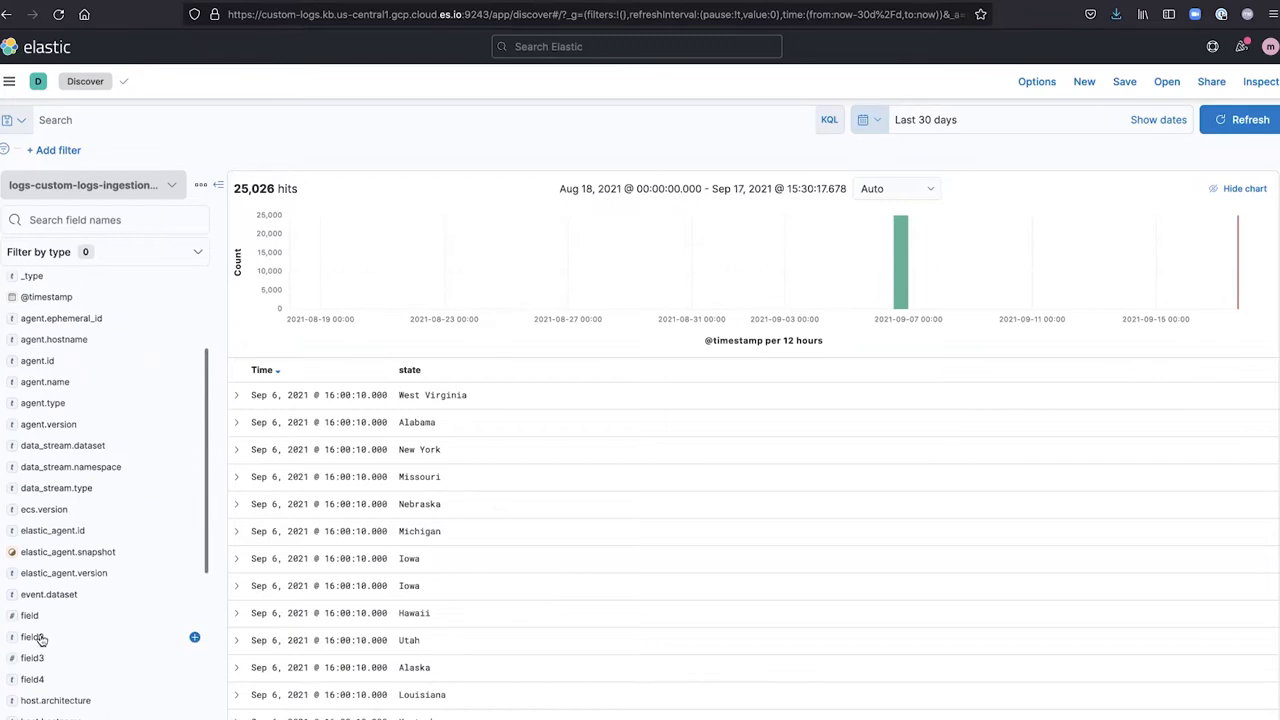
click(110, 642)
click(195, 637)
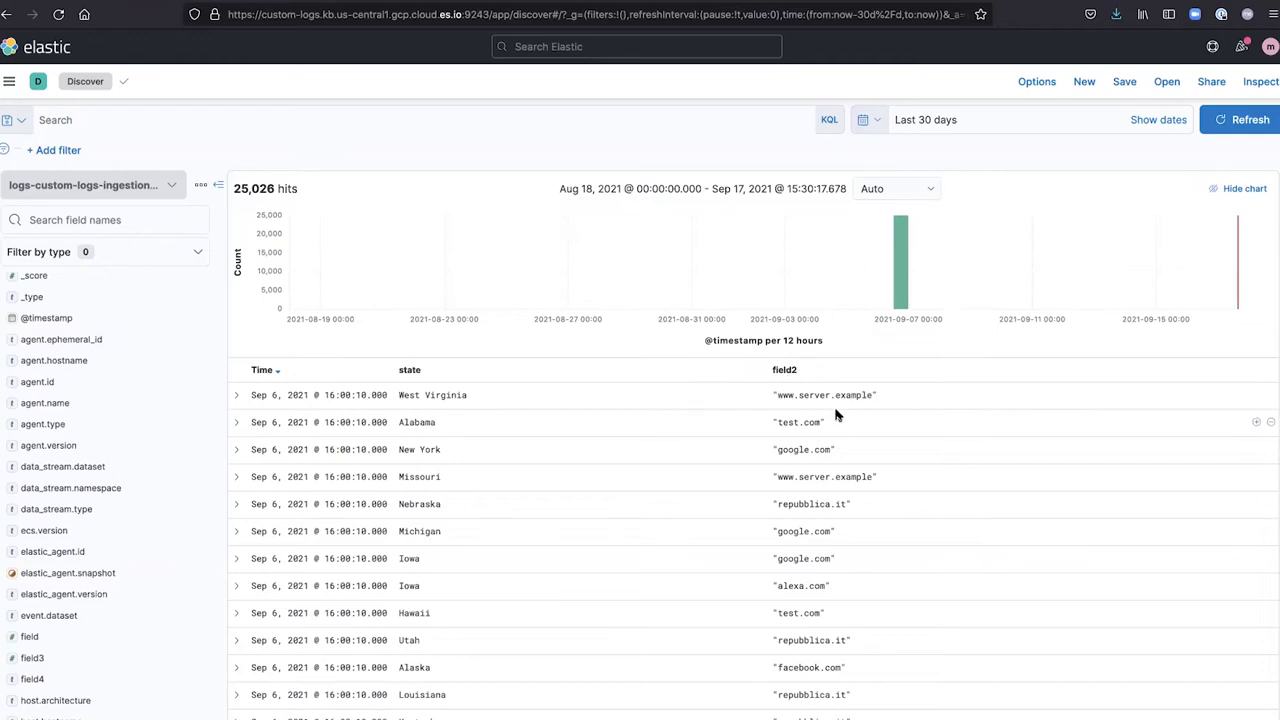
- Create a Keyword field "domain" whose script emits non-null field2 values without their first and last characters, and add it as a table column
click(201, 185)
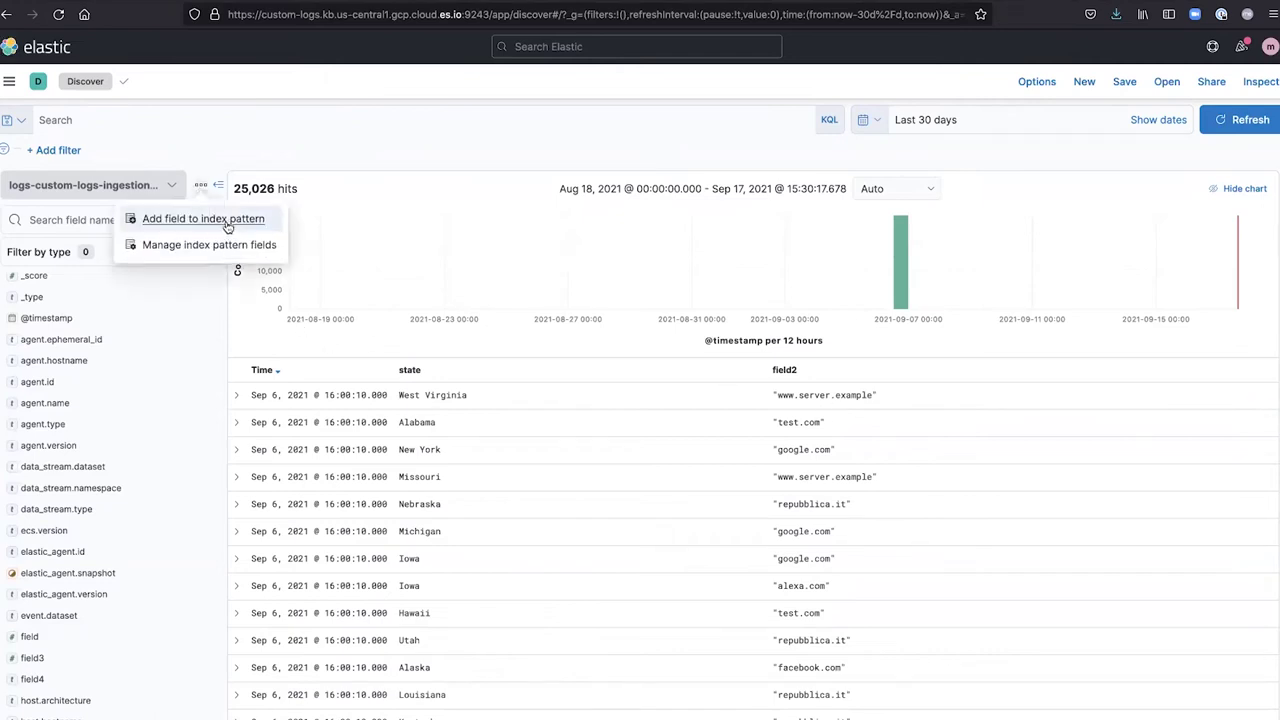
click(266, 222)
text(domain)
click(670, 335)
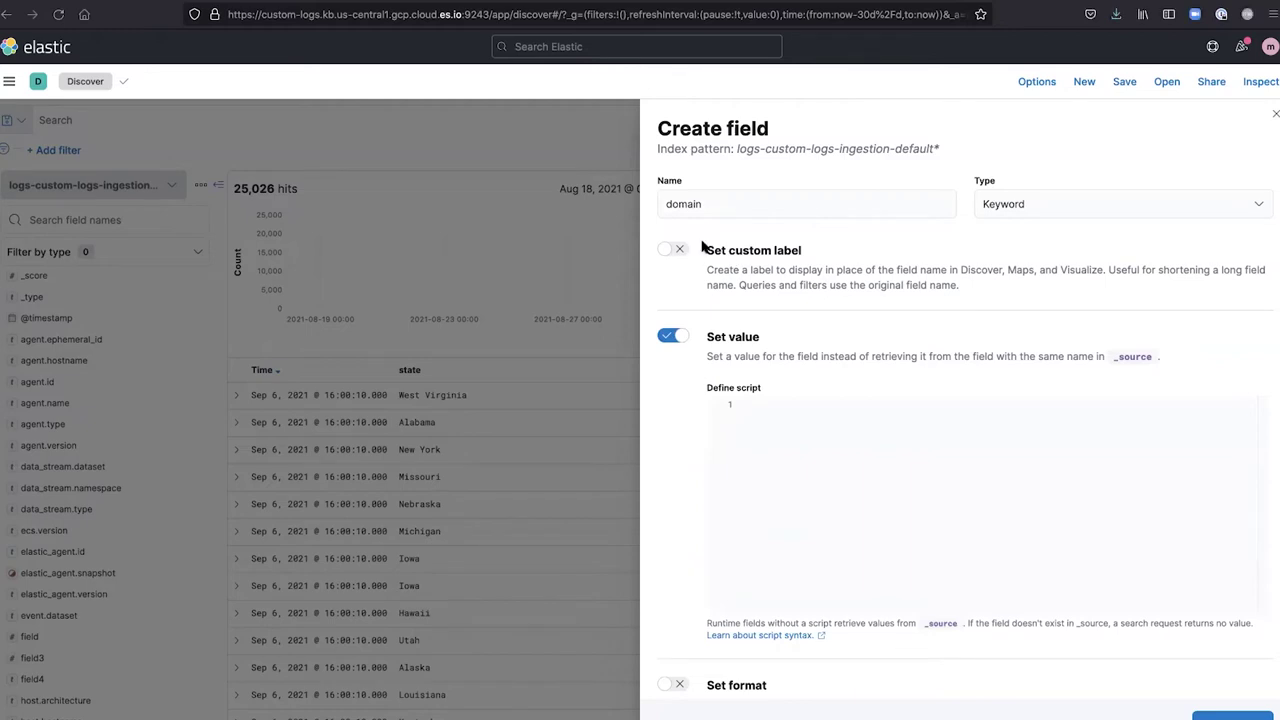
click(777, 434)
text(if (doc["field2"].value != null) emit(doc["field2"].value.substring(1).substring(0, doc["field2"].value.length()-2)))
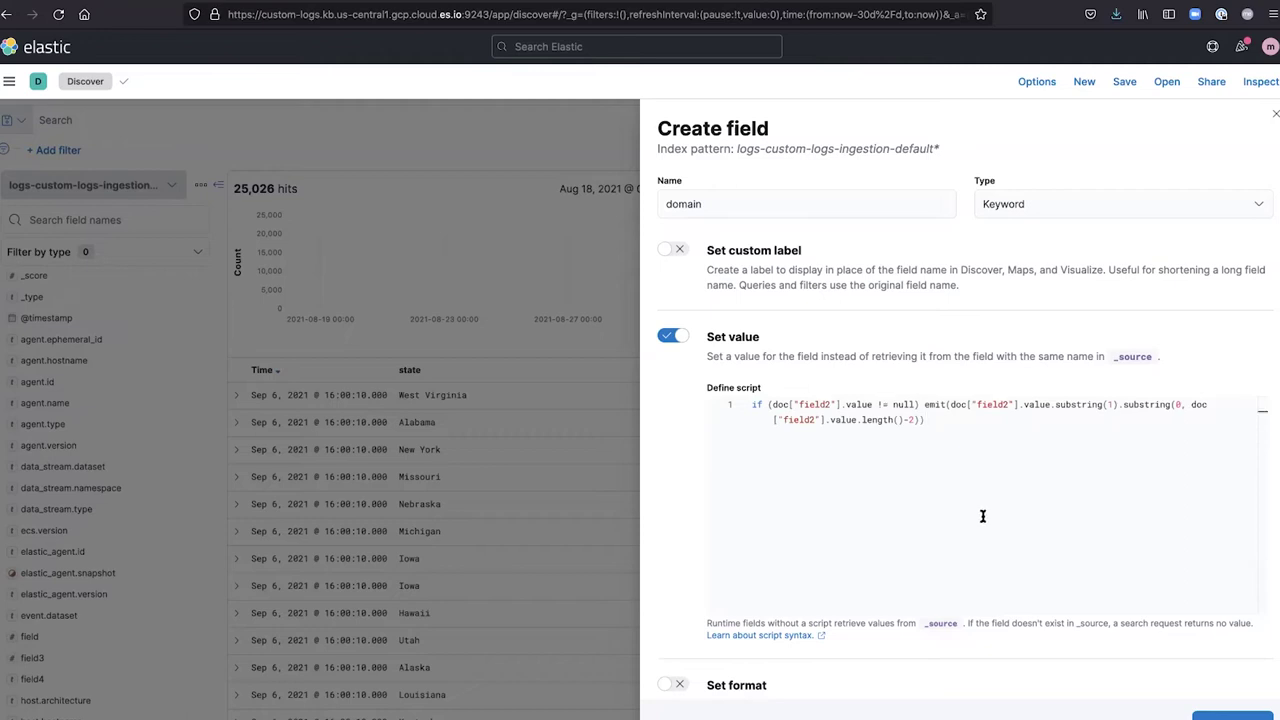
click(1233, 716)
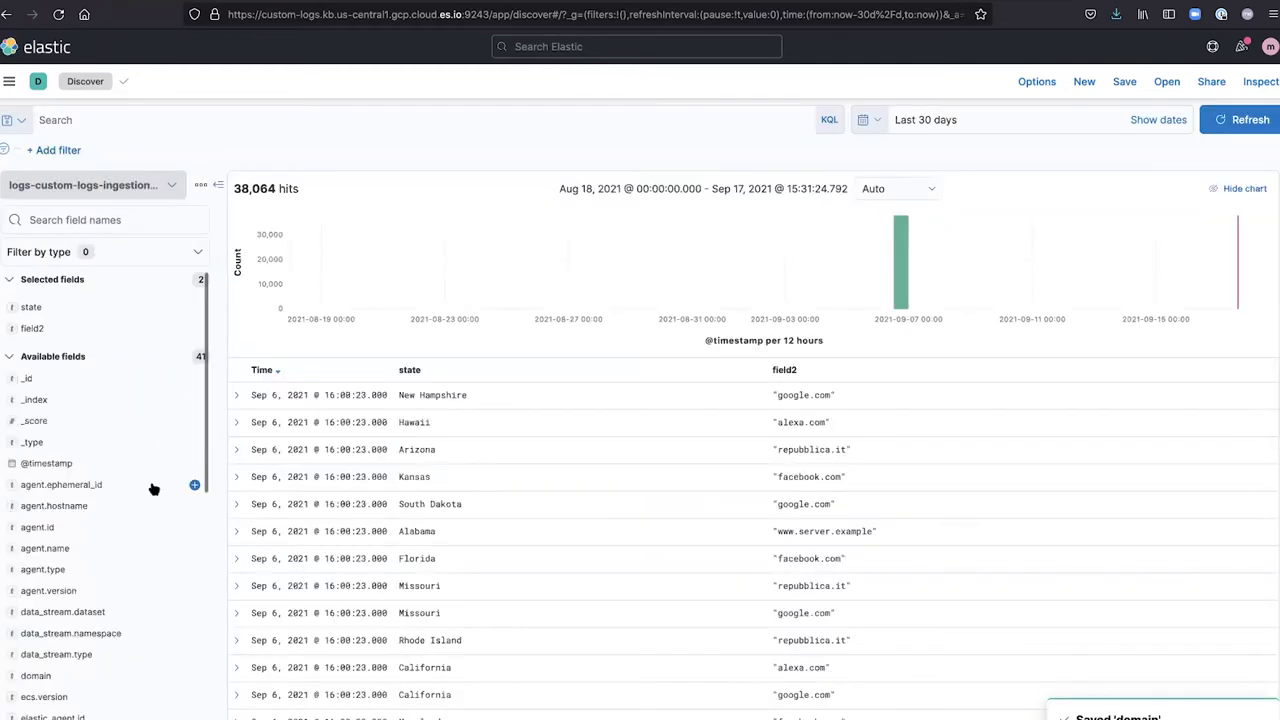
scroll(153, 489, down, 3)
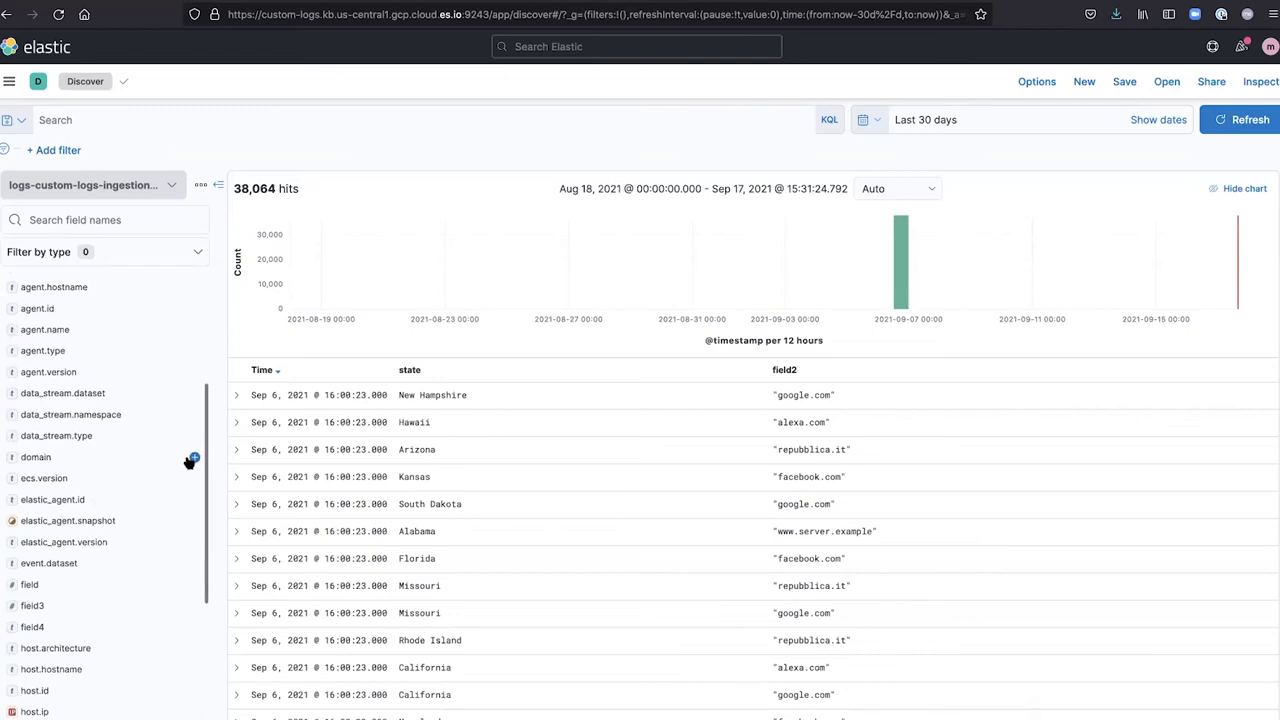
click(195, 457)
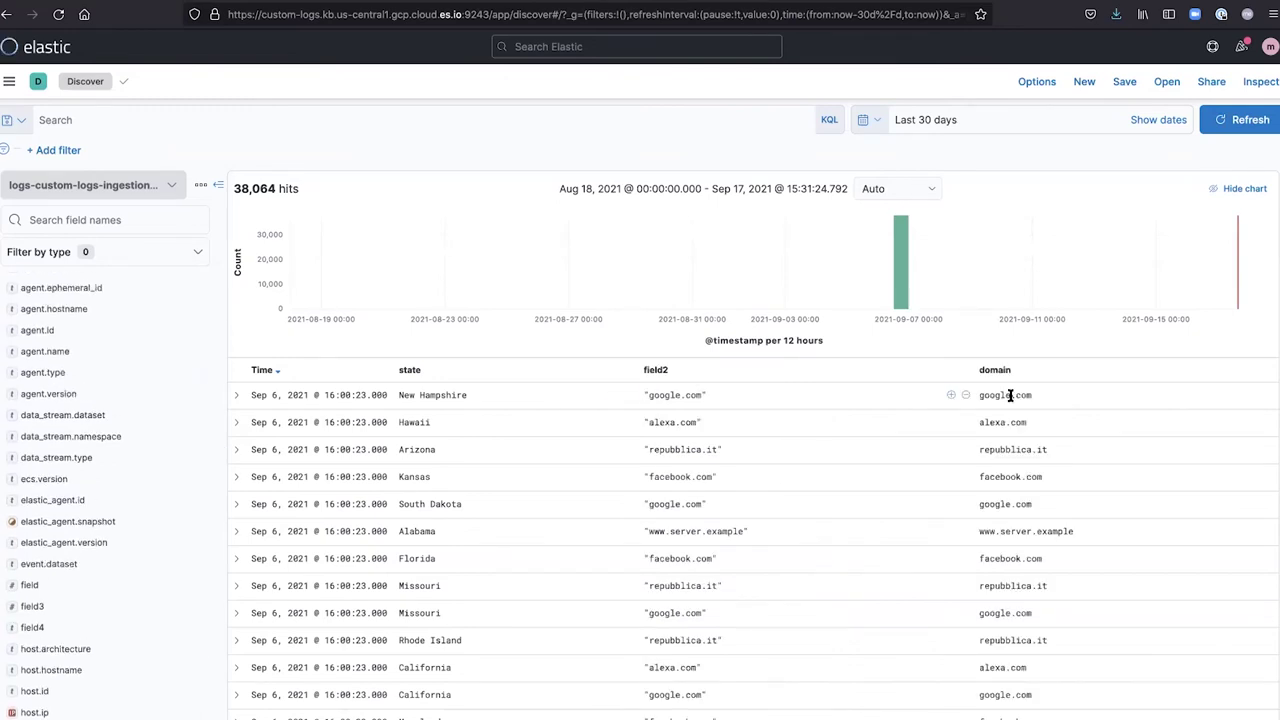
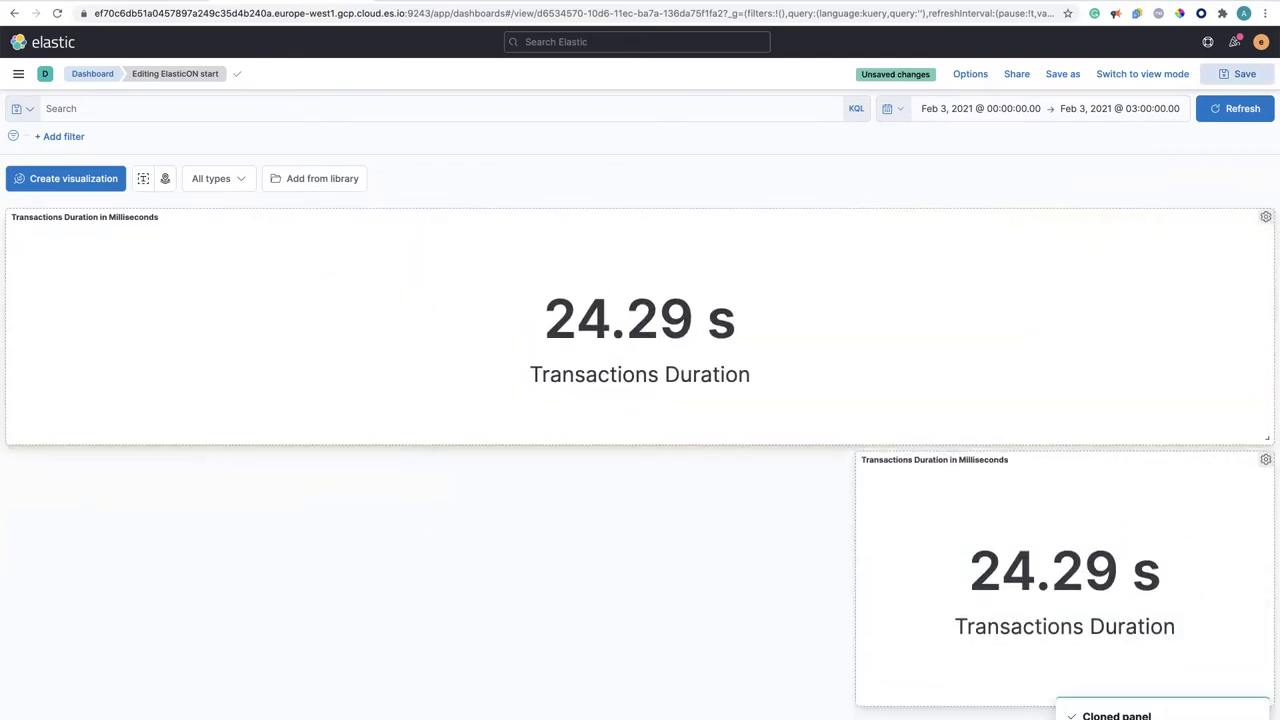
- Edit the full-width Transactions Duration dashboard panel in Lens and turn the metric into an over-time Line chart
click(1265, 216)
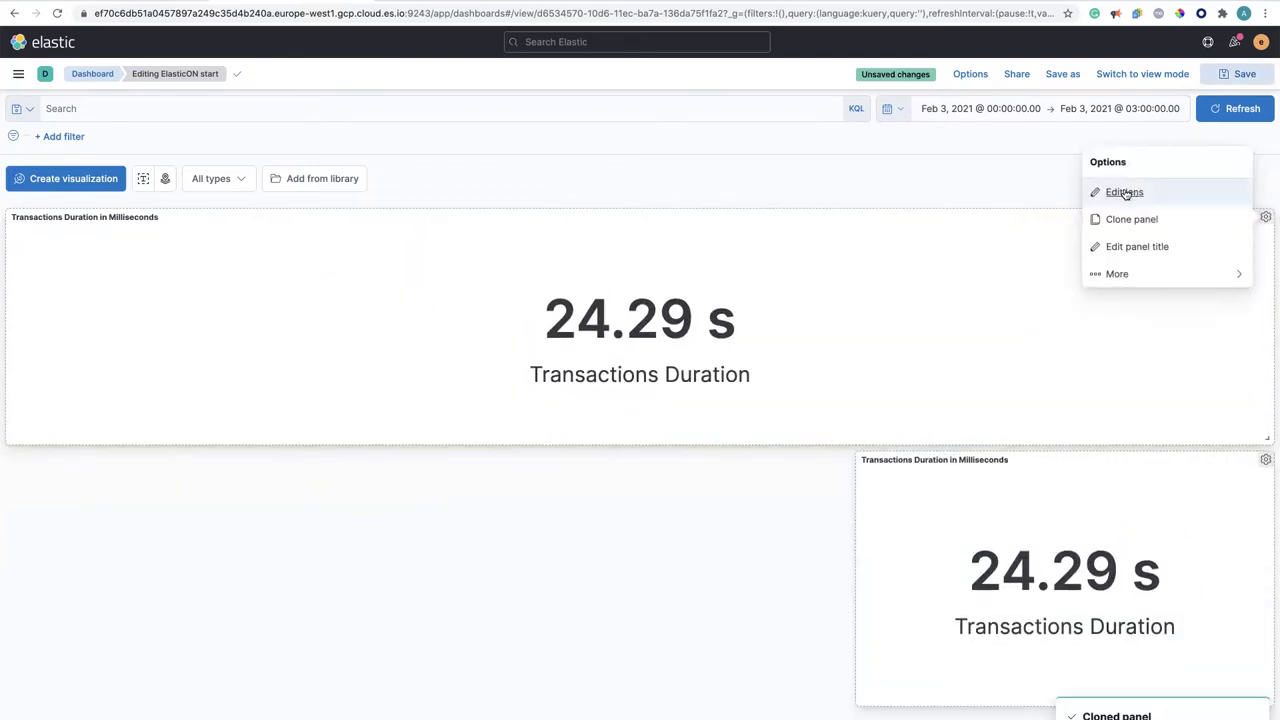
click(1126, 192)
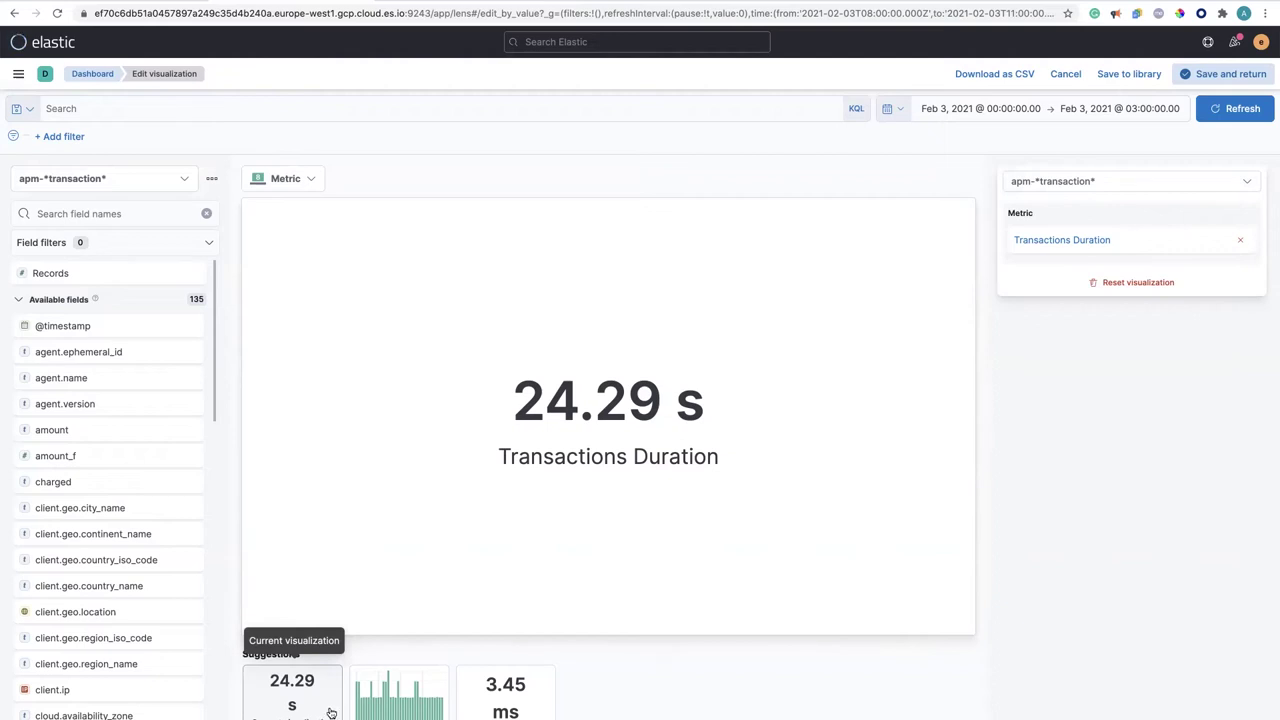
click(390, 708)
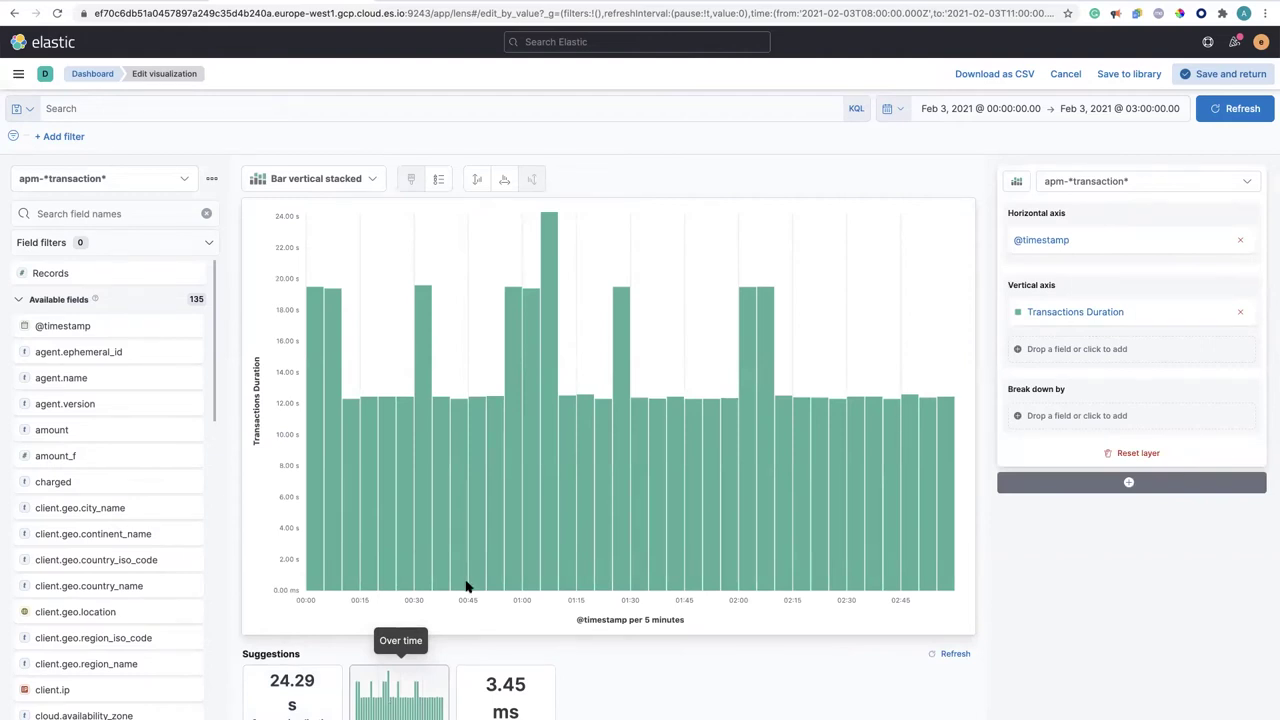
click(327, 176)
scroll(343, 300, down, 3)
click(314, 408)
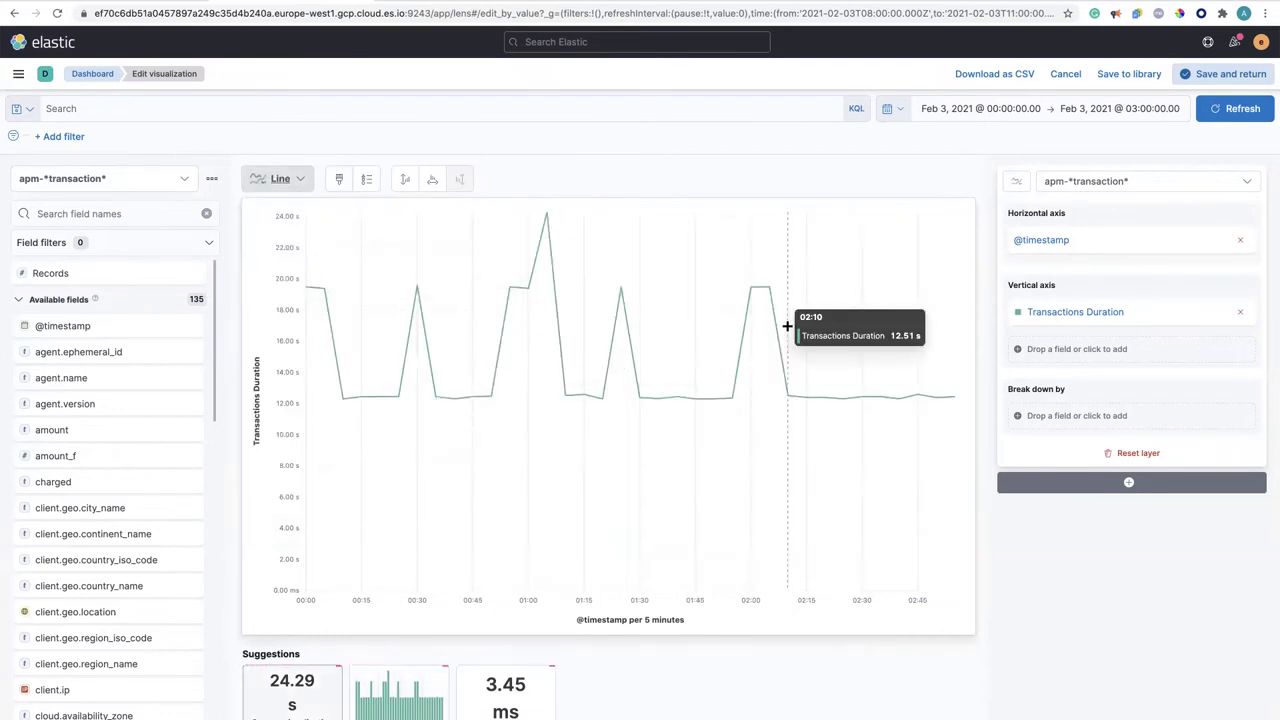
- Change the Transactions Duration vertical axis function to Percentile of transaction.duration.us with a percentile of 80
click(1082, 313)
click(1020, 346)
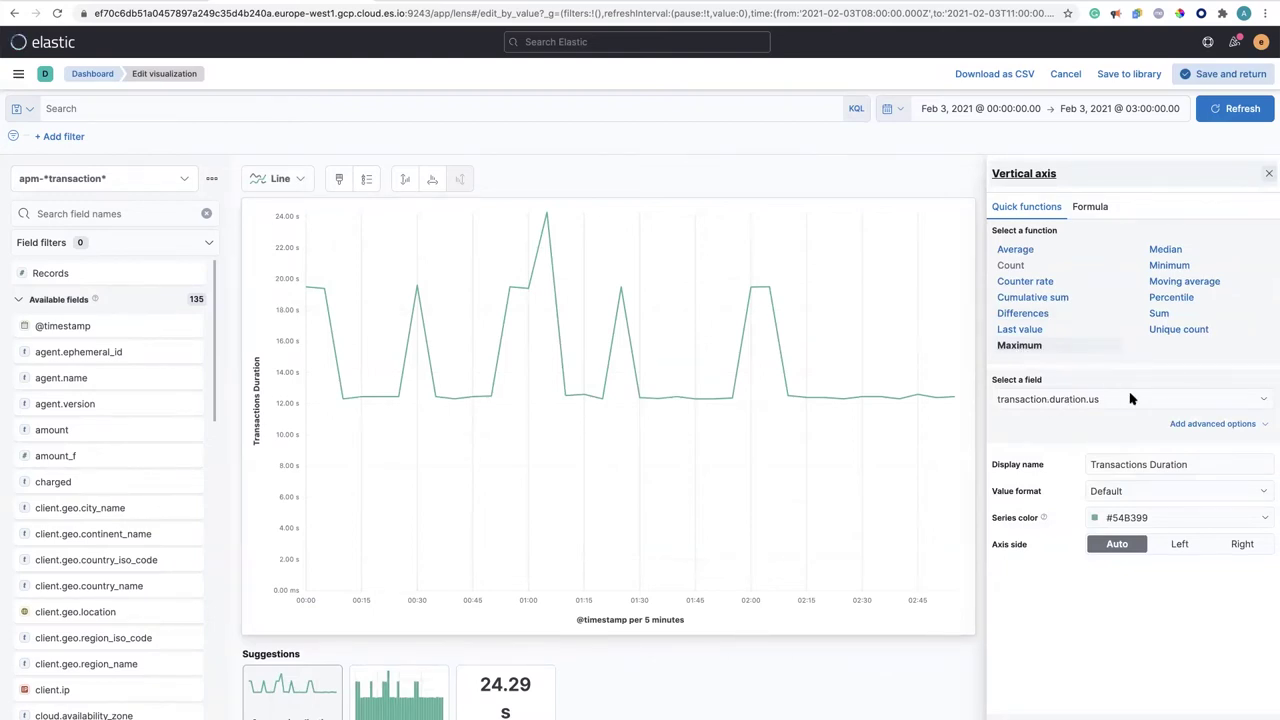
click(1172, 298)
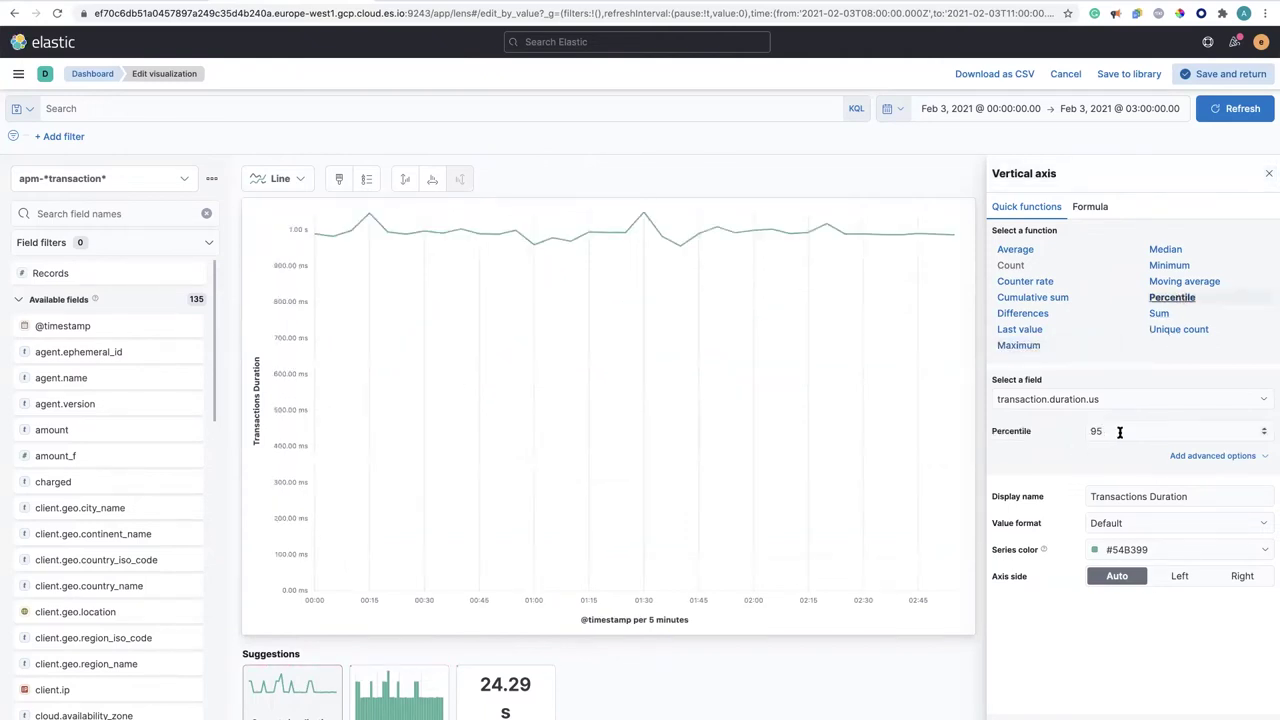
key(BackSpace)
key(BackSpace)
text(80)
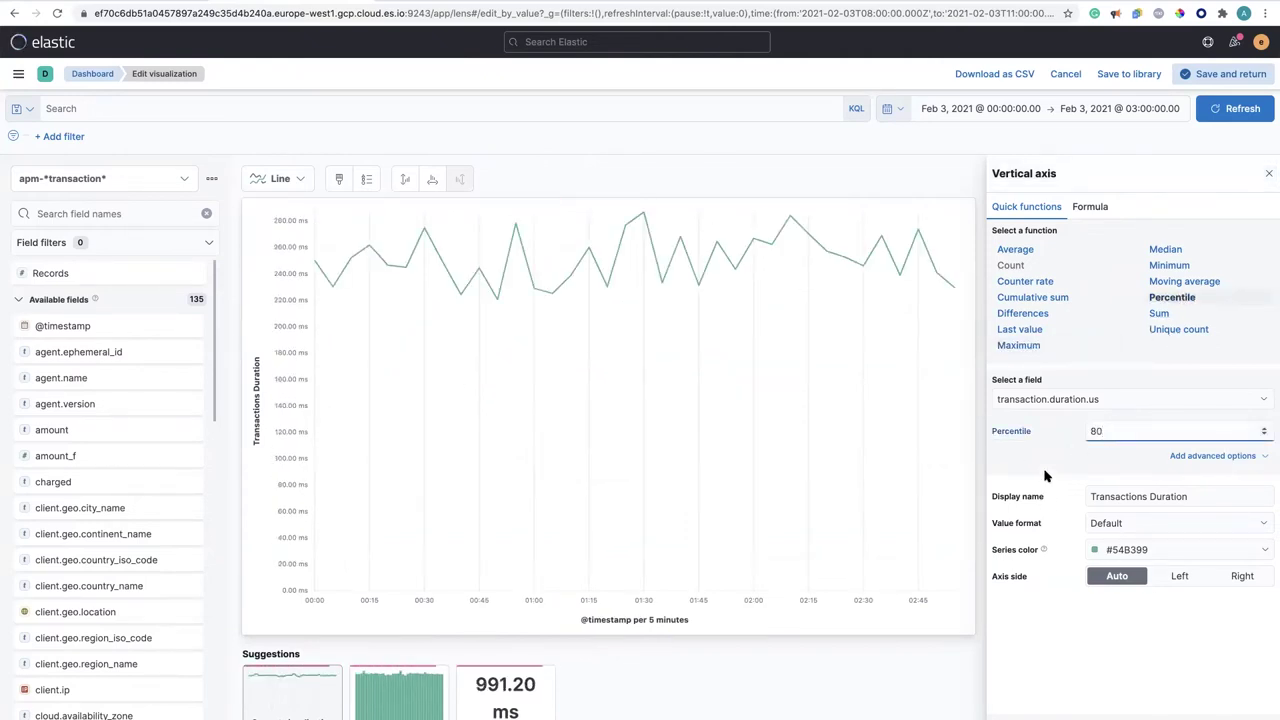
click(1045, 467)
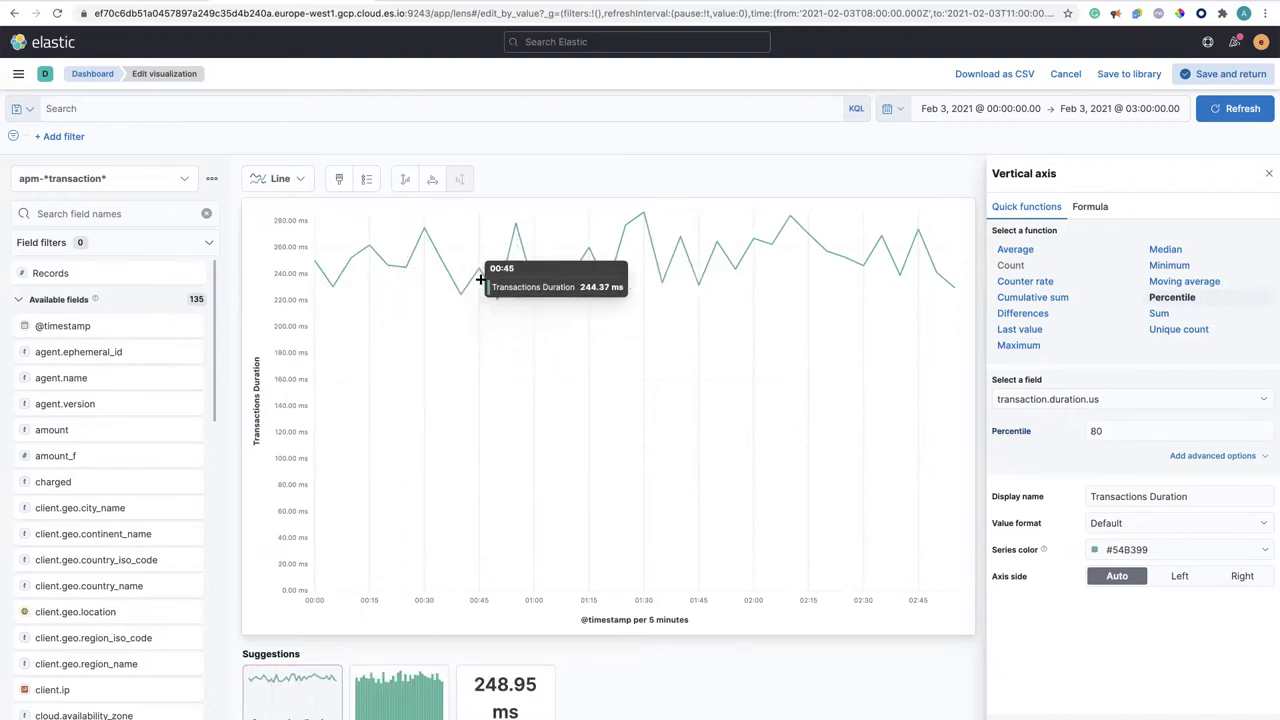
click(915, 175)
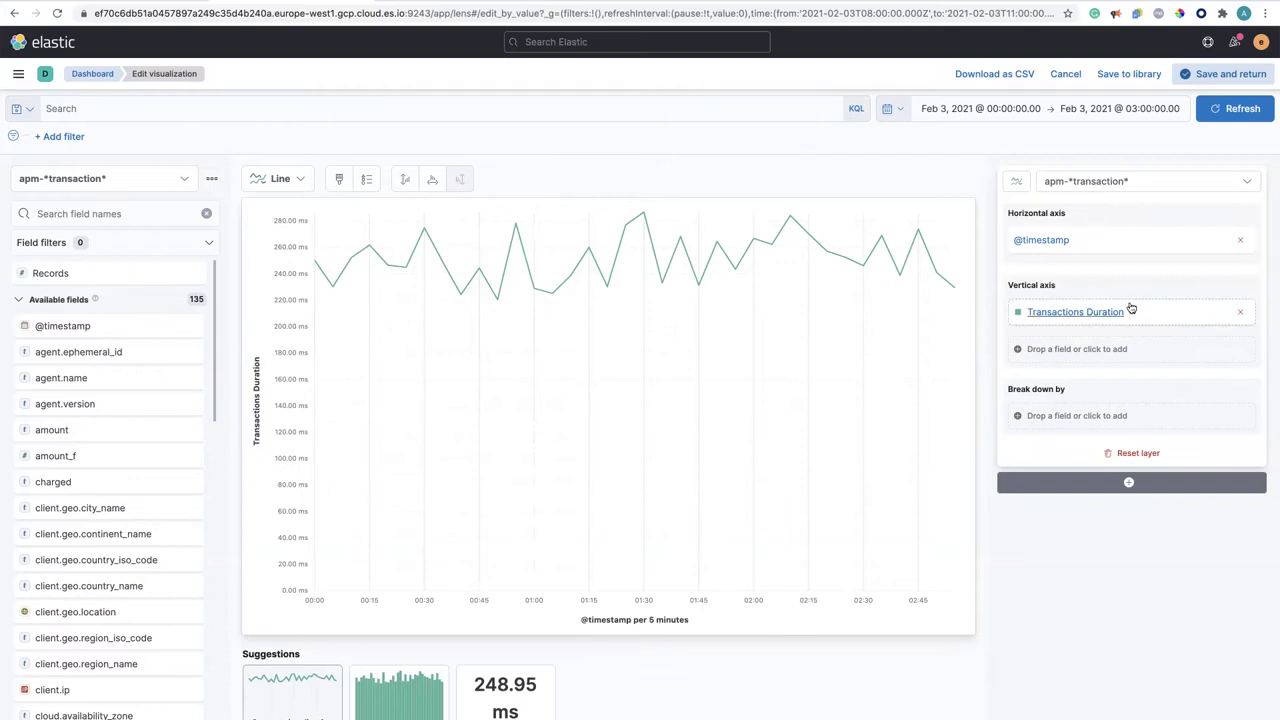
- Duplicate the Transactions Duration metric on the vertical axis and give the copy a time shift of 1 day ago (1d)
drag(1146, 315, 1146, 348)
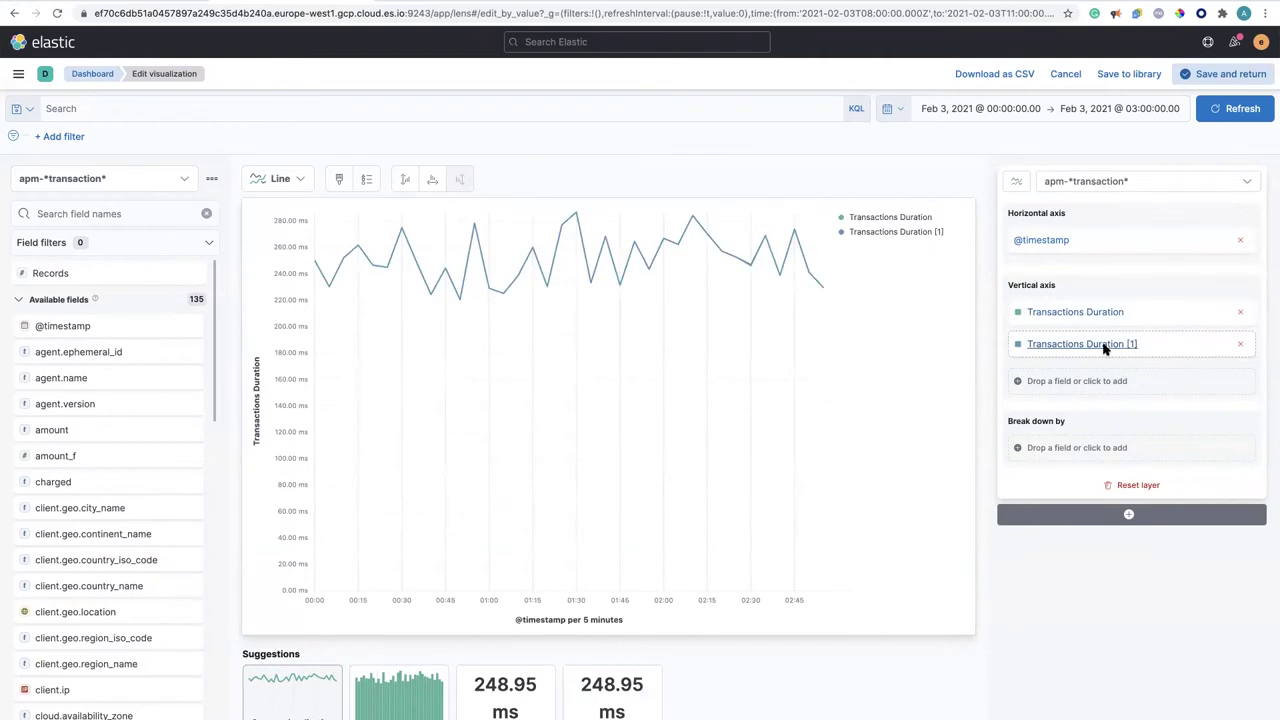
click(1105, 347)
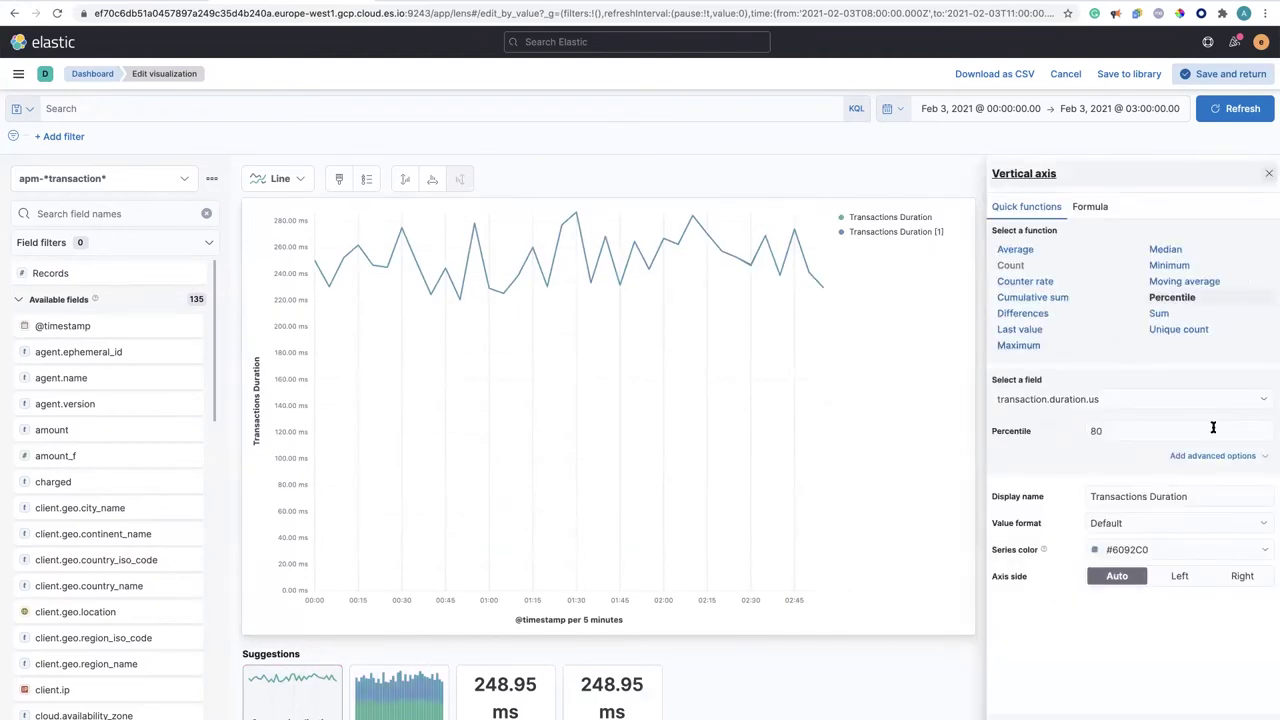
click(1208, 458)
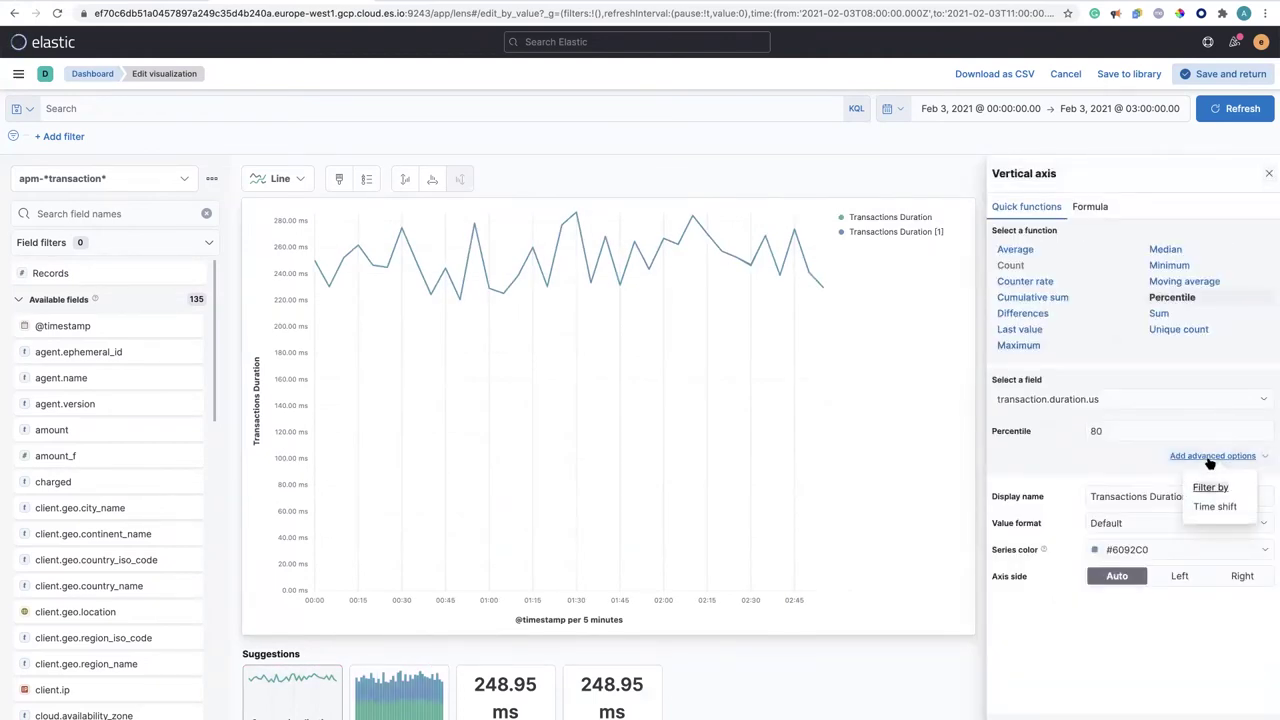
click(1214, 508)
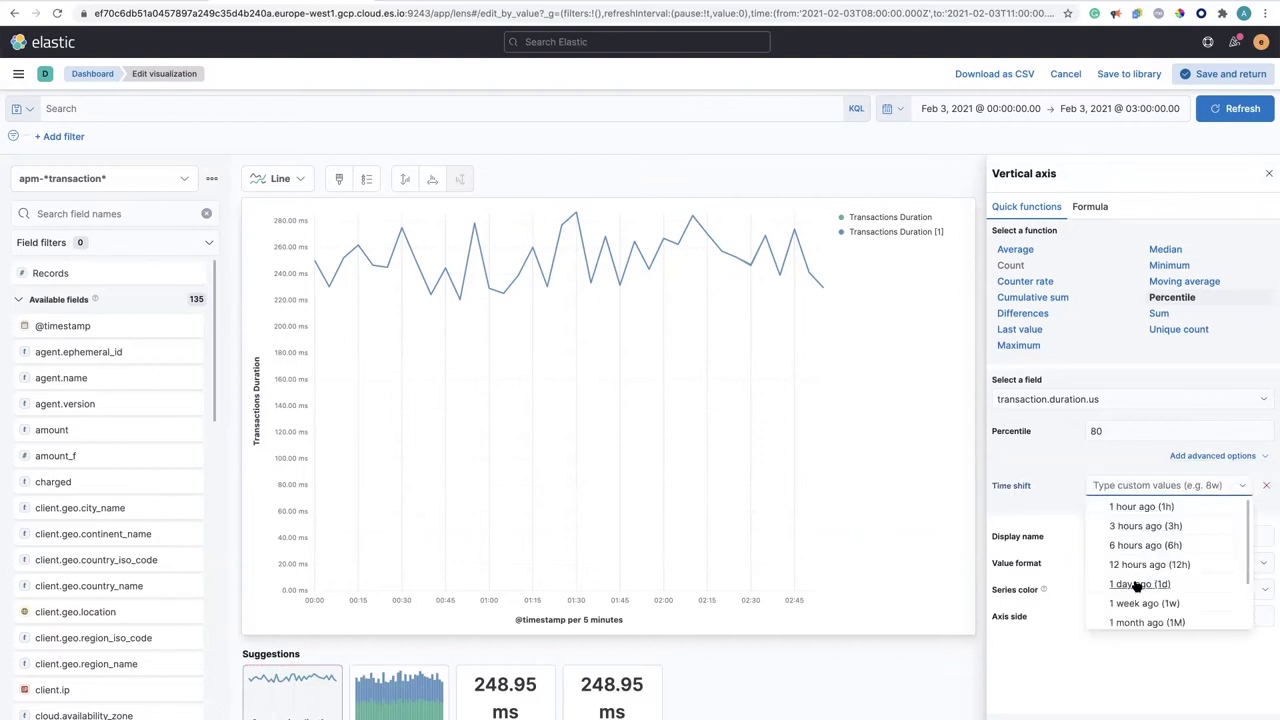
click(1139, 584)
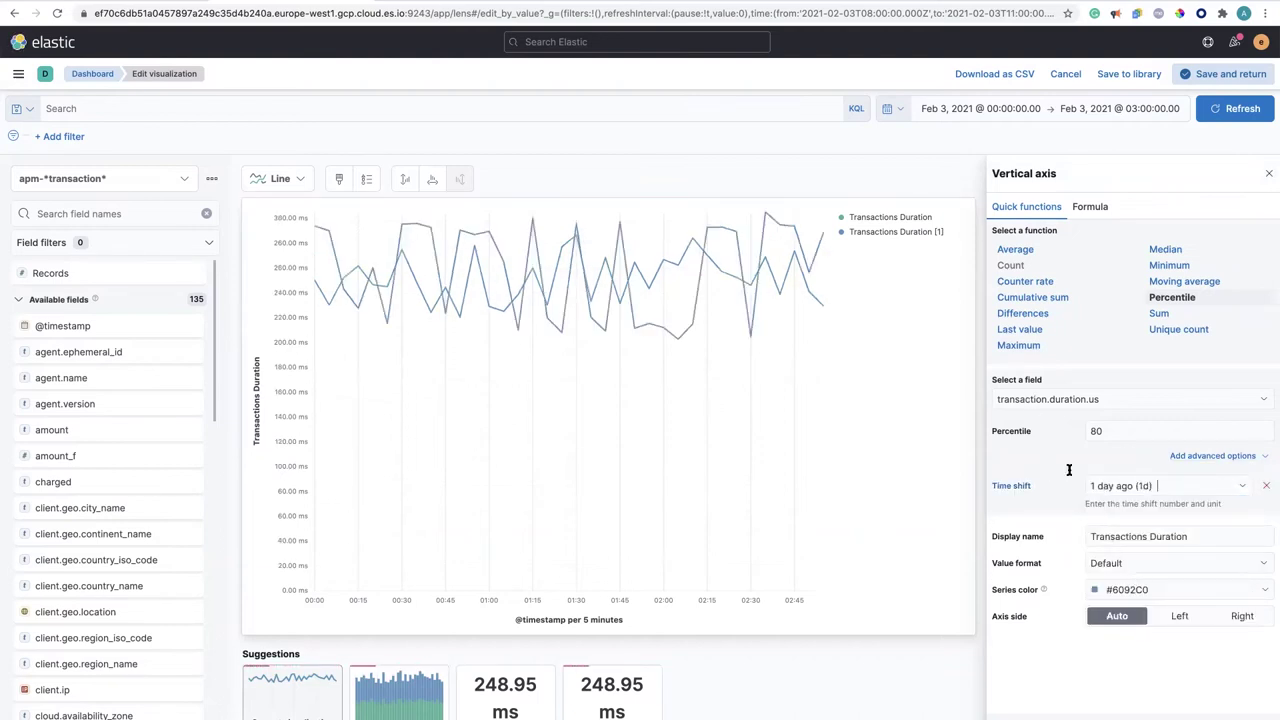
- Set the display name of the time-shifted metric to "-1d"
click(1146, 537)
key(super+a)
key(BackSpace)
text(-1d)
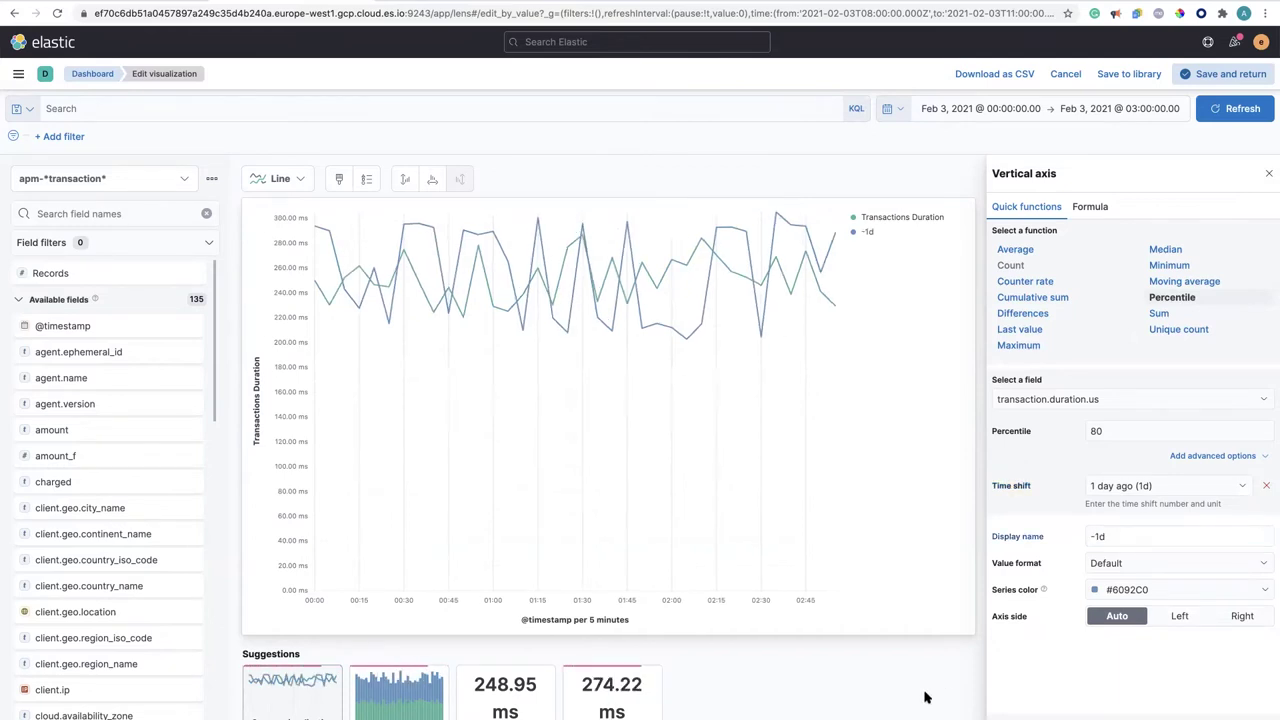
- Close the time-shifted metric's settings and position the chart legend below the plot
click(828, 389)
click(366, 179)
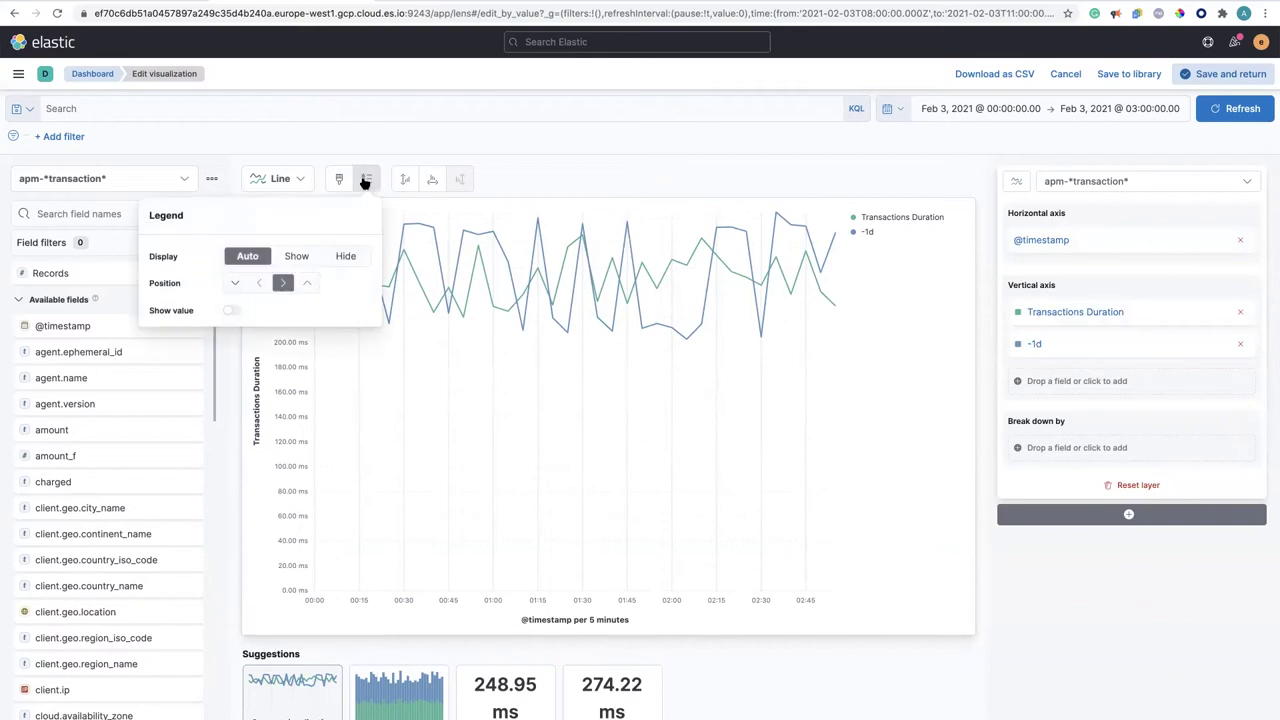
click(235, 287)
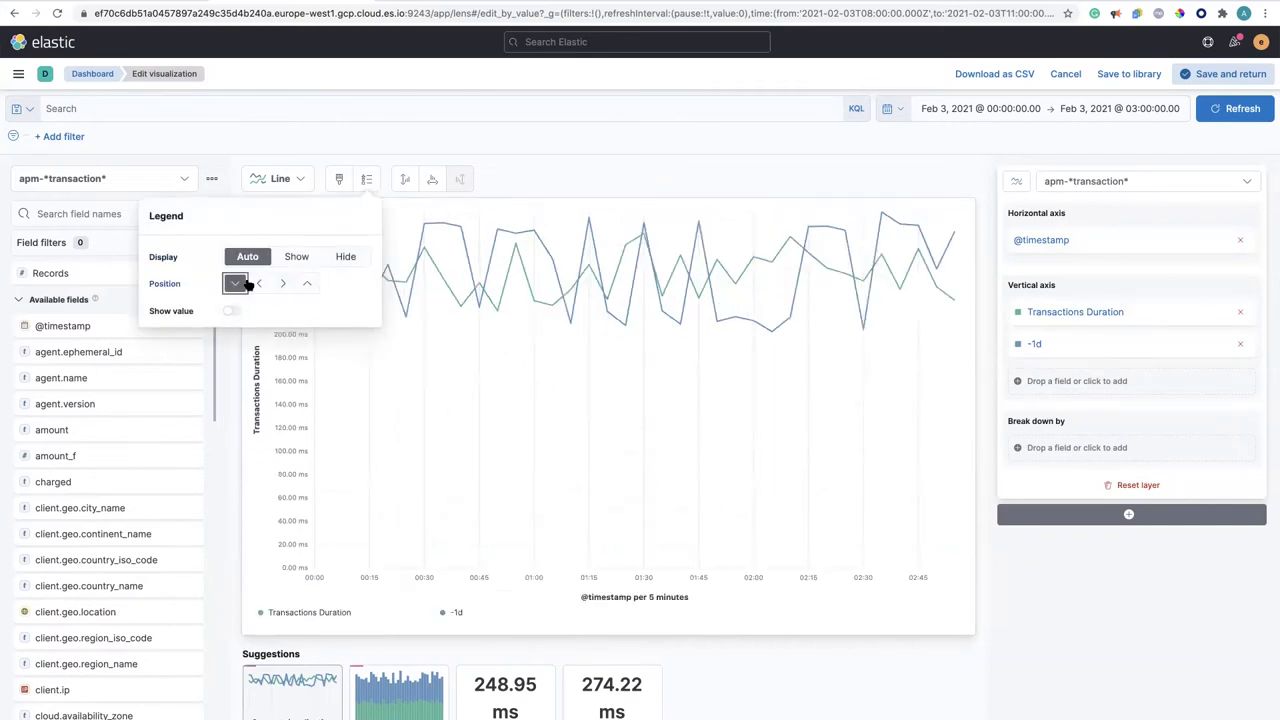
click(770, 152)
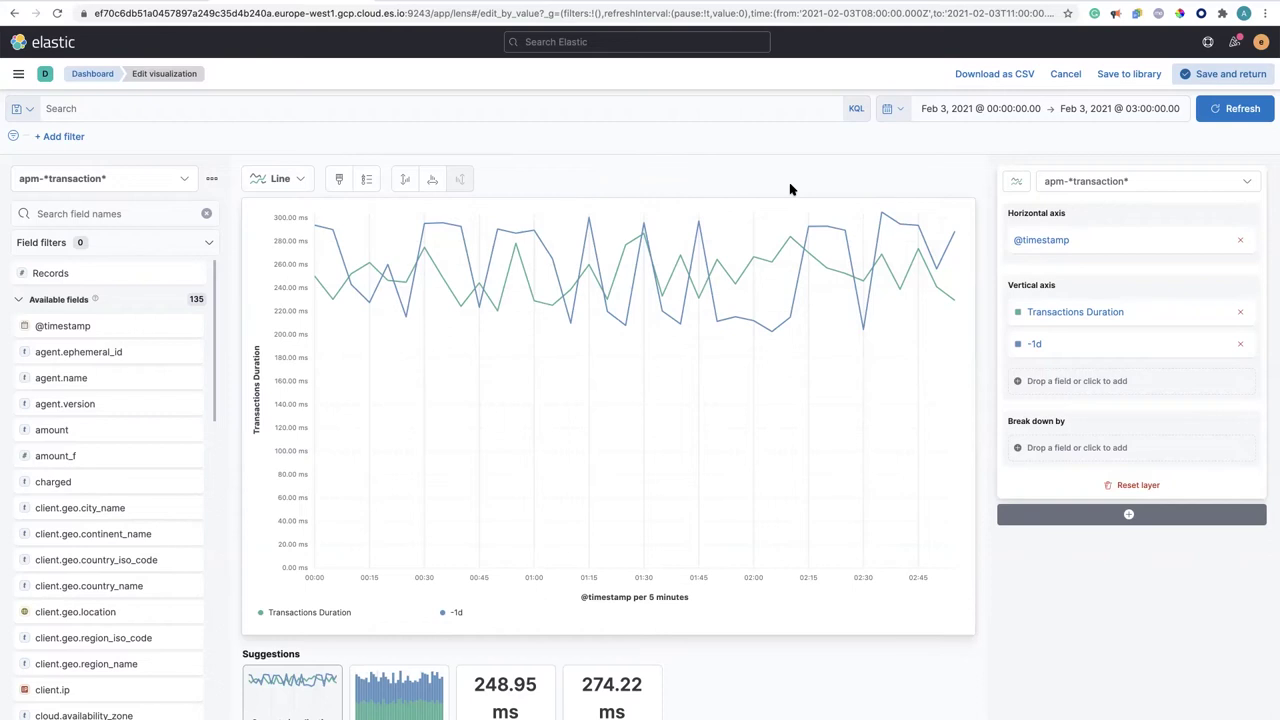
- Start a new field in the apm-*transaction* index pattern, named "long tra" with type Long
click(211, 178)
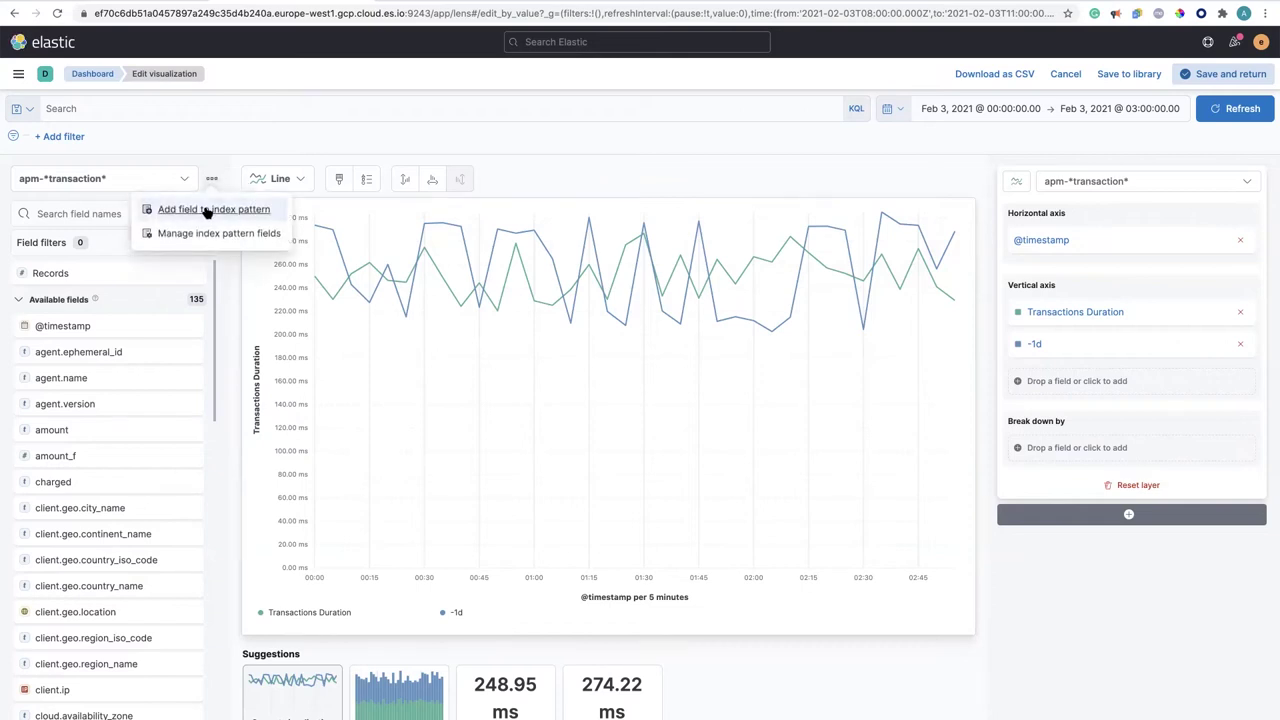
click(207, 210)
click(811, 184)
text(long tra)
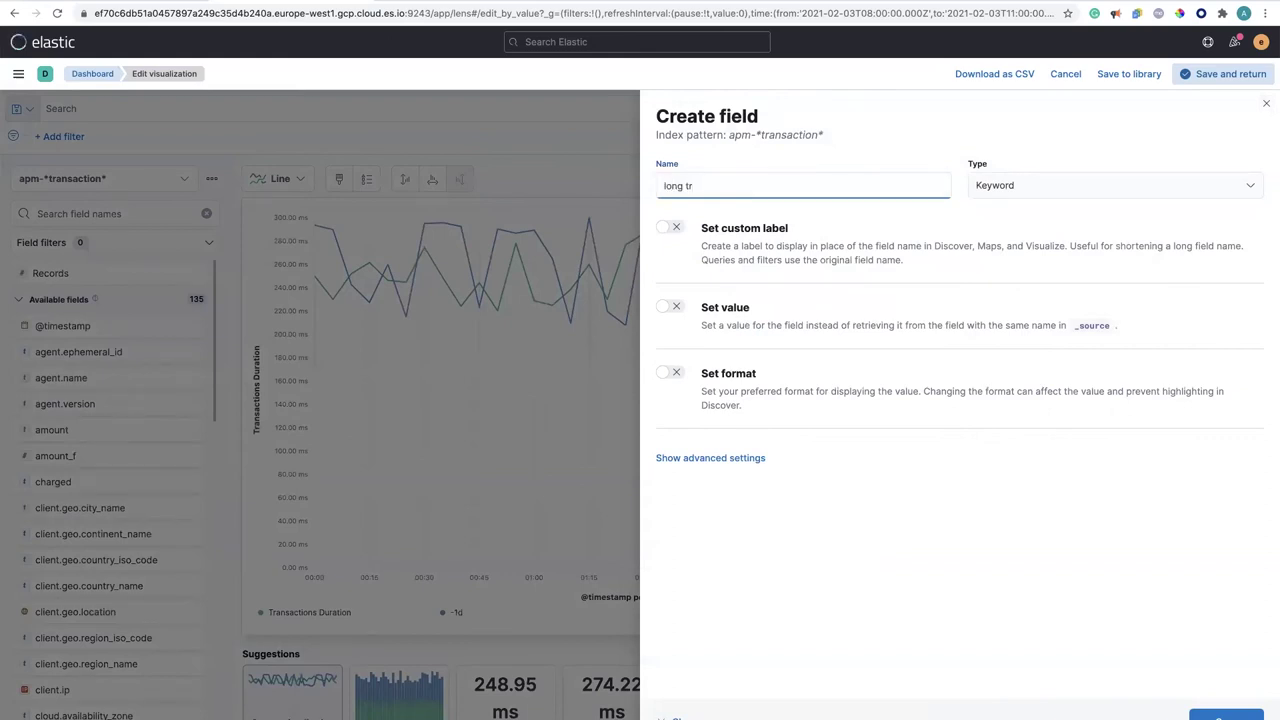
click(1154, 186)
click(1106, 231)
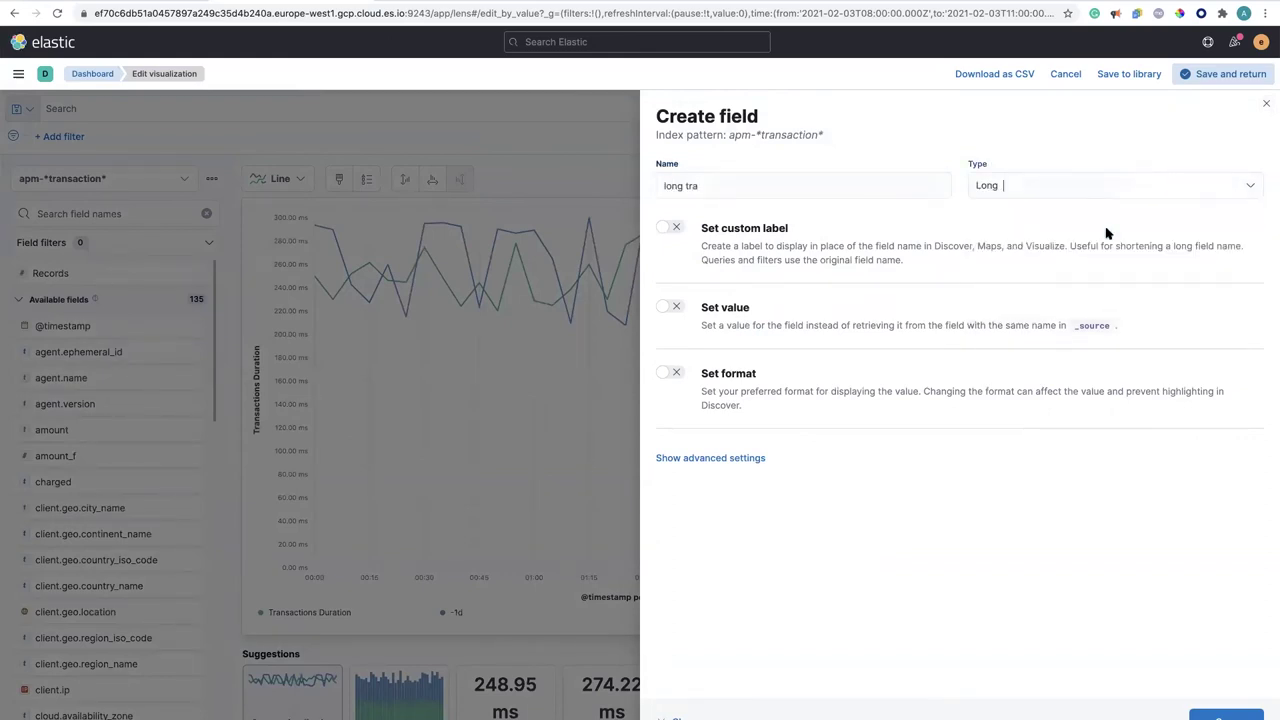
- Define the new field's value with a script emitting 1 when transaction.duration.us exceeds 150000 and 0 otherwise, and save the field
click(670, 307)
text(if (doc['transaction.duration.us'].value>150000){ emit(1)} else{ emit(0) })
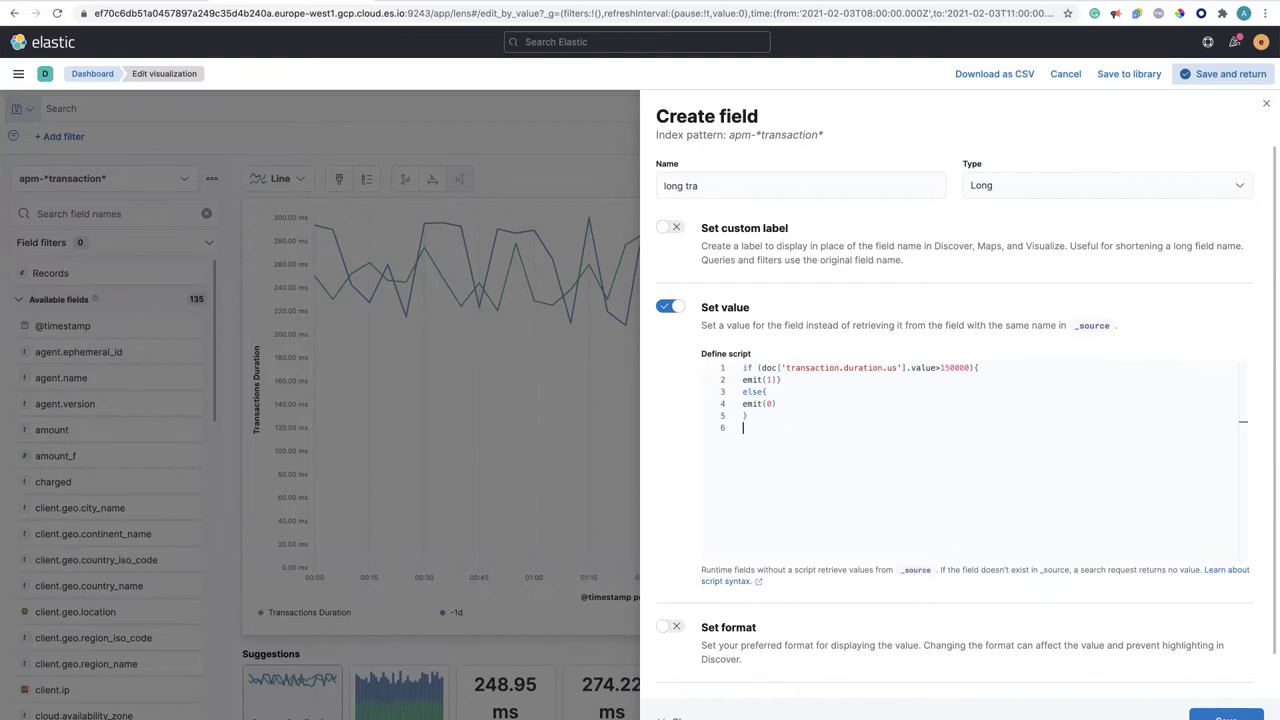
click(1226, 716)
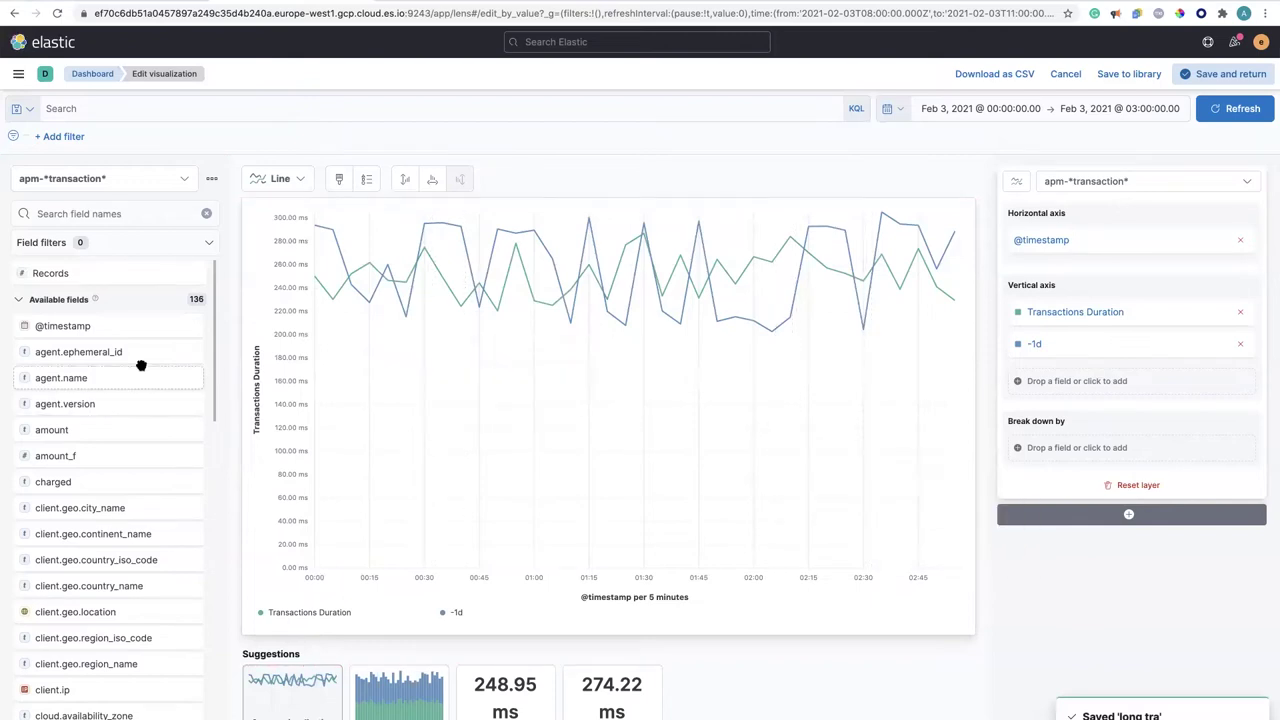
- Search the available fields for "long" and inspect the top values of the long tra field
click(108, 214)
text(long)
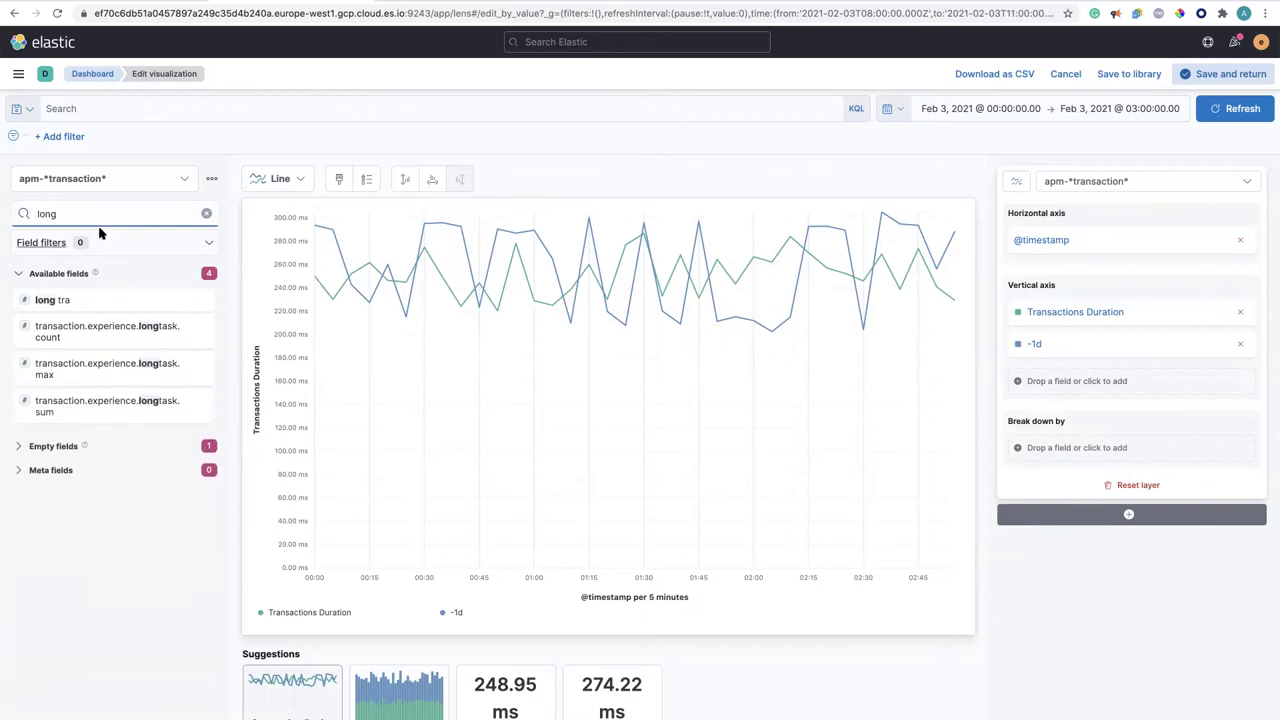
click(86, 304)
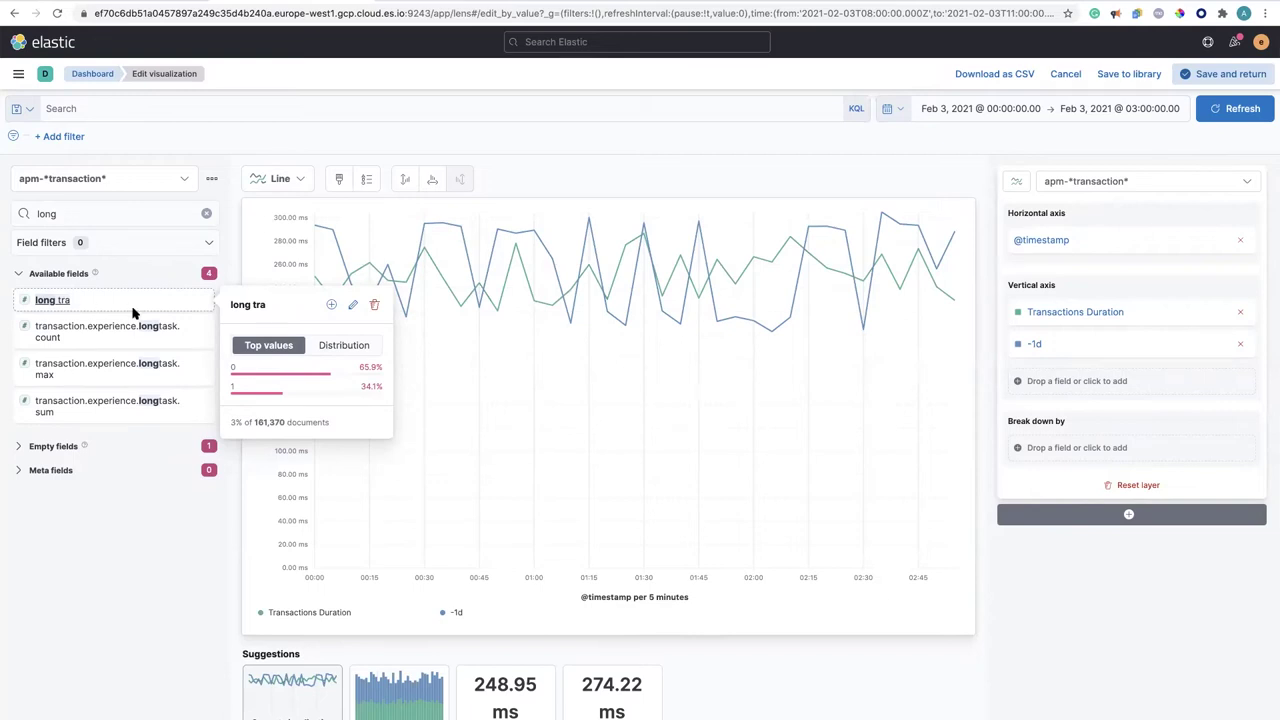
- Add a second layer plotting the Sum of long tra over time and show that layer as an area chart
click(1093, 514)
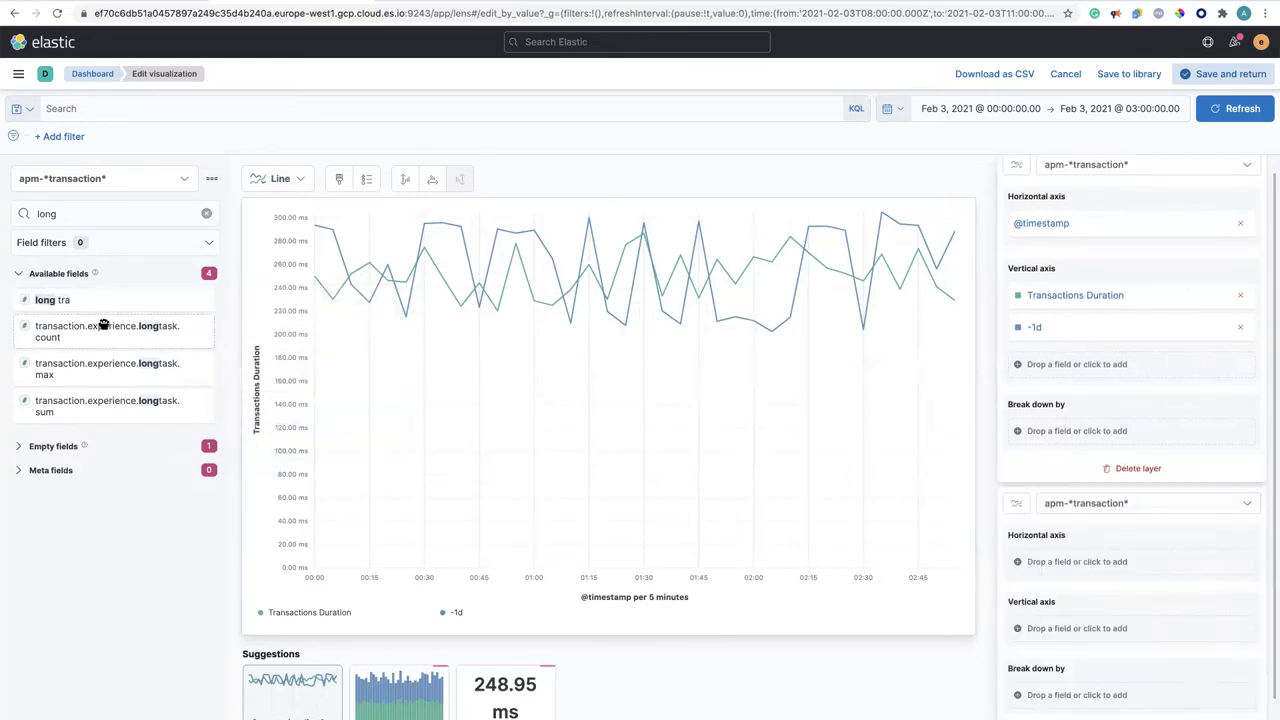
drag(69, 299, 562, 418)
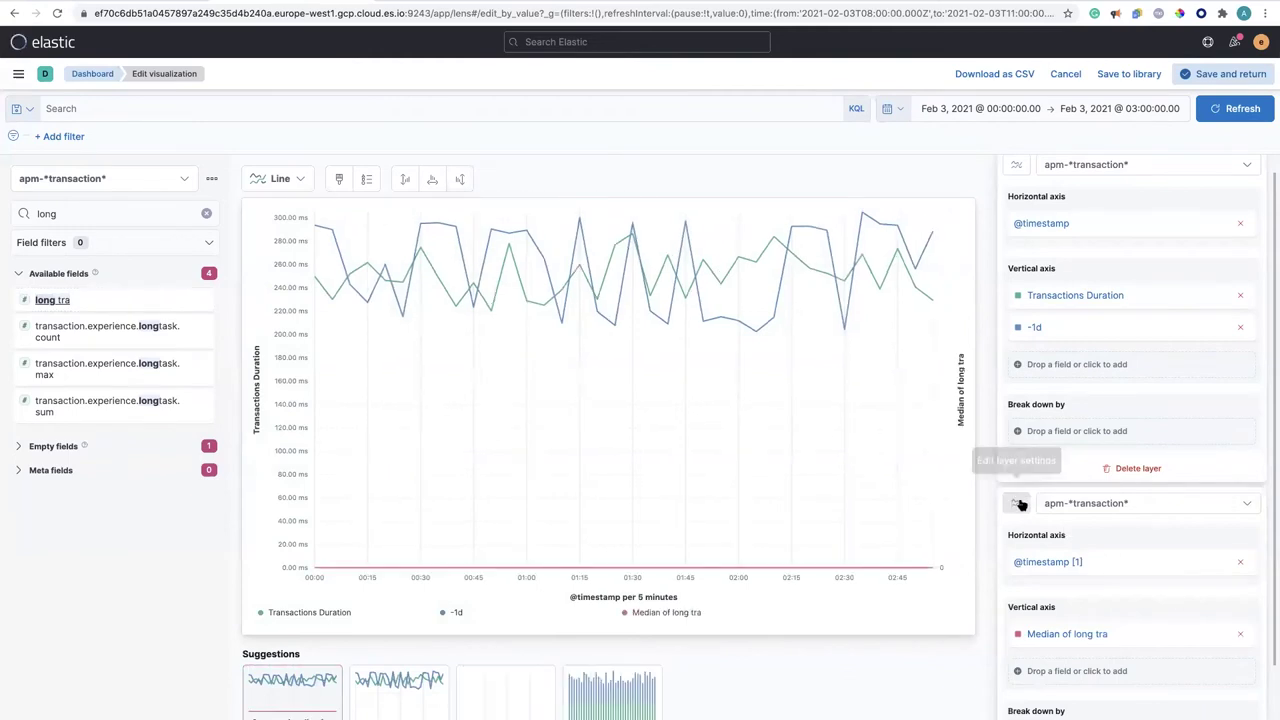
click(1058, 634)
click(1159, 313)
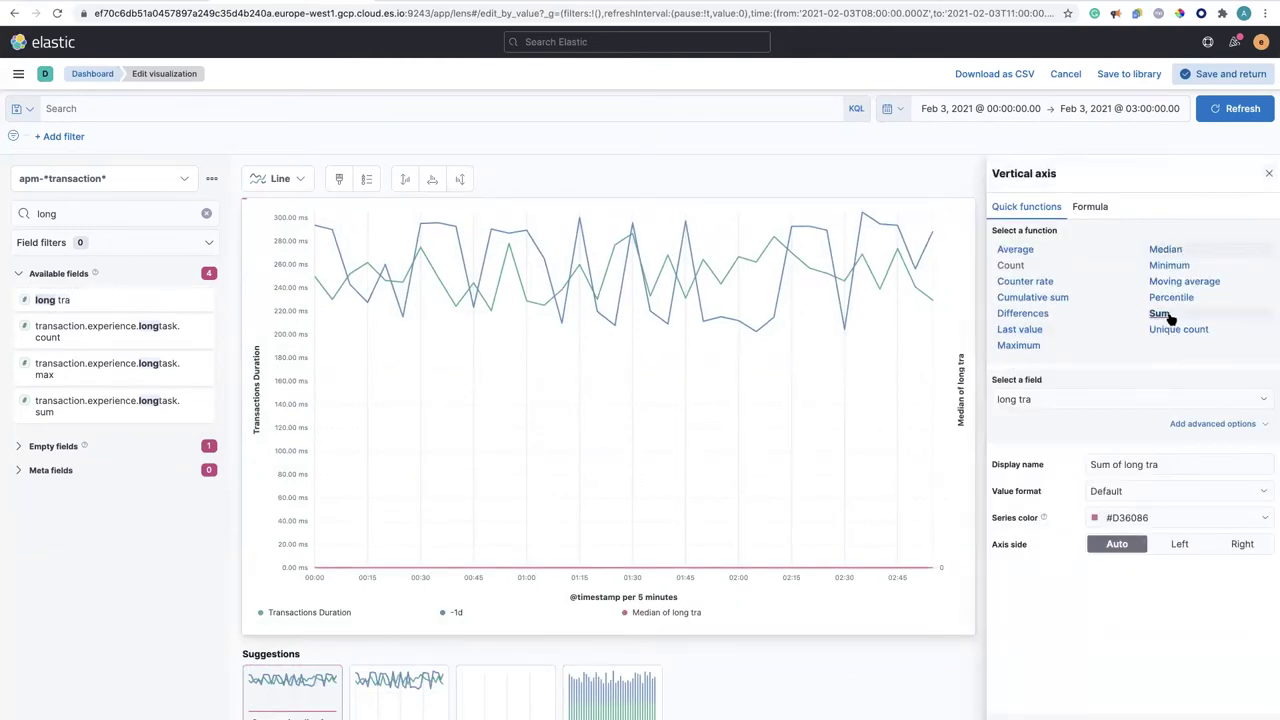
click(958, 571)
click(1017, 505)
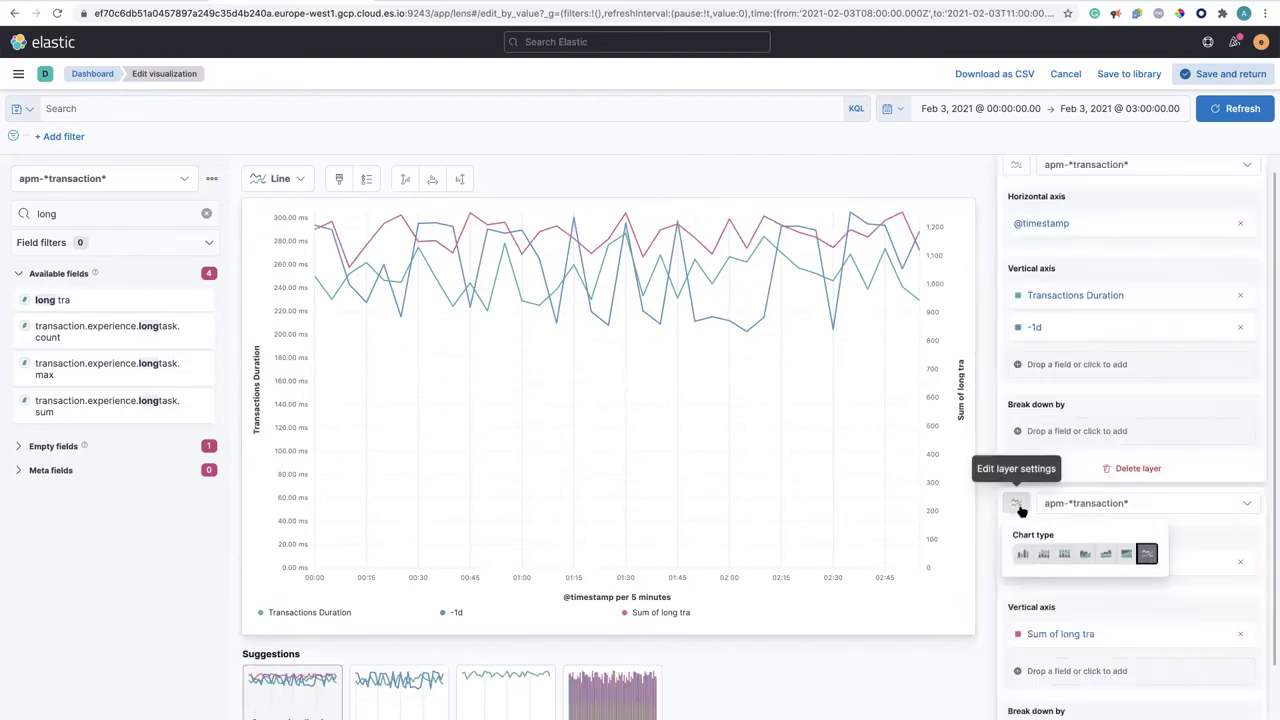
click(1085, 554)
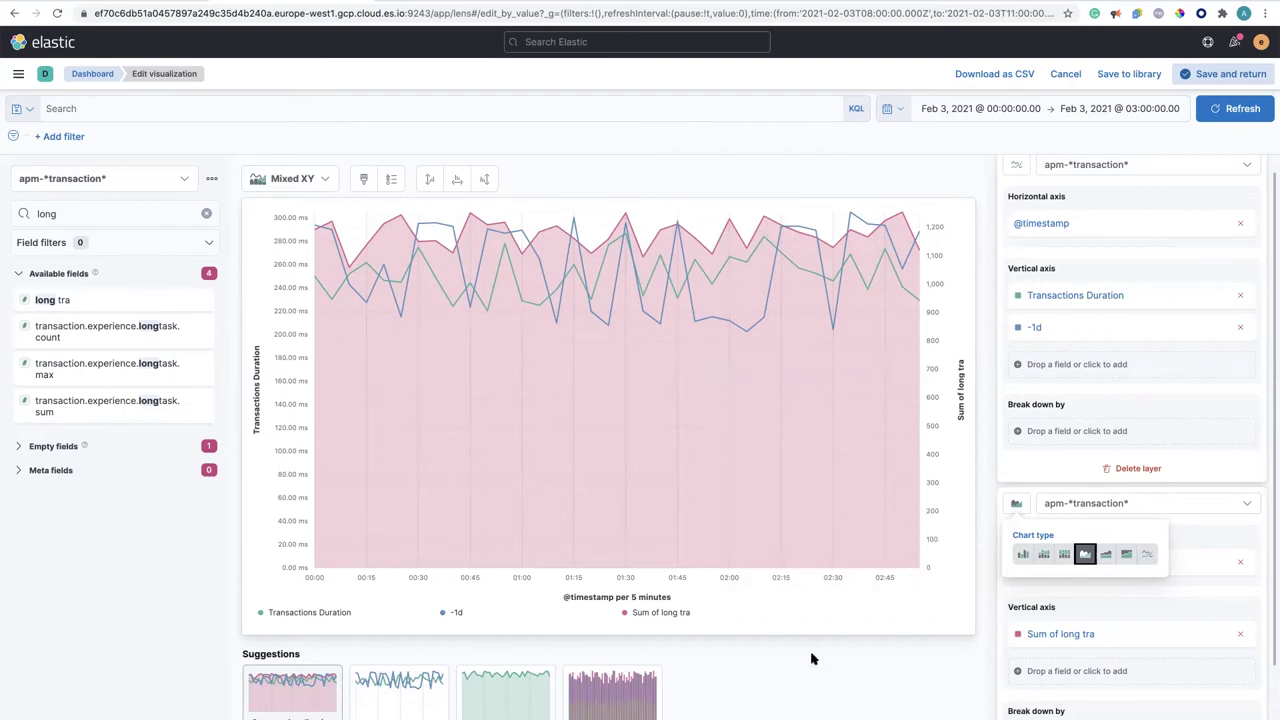
- Switch the second layer's Sum of long tra metric to a formula definition
click(1050, 635)
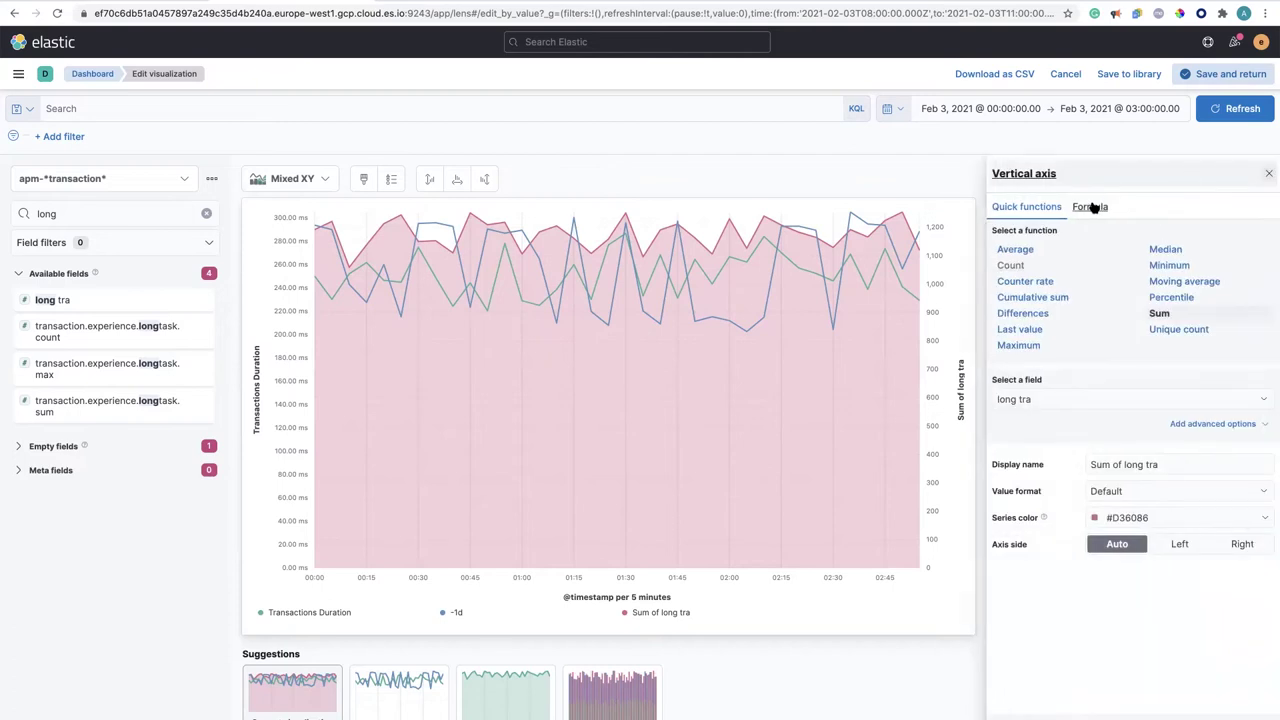
click(1092, 207)
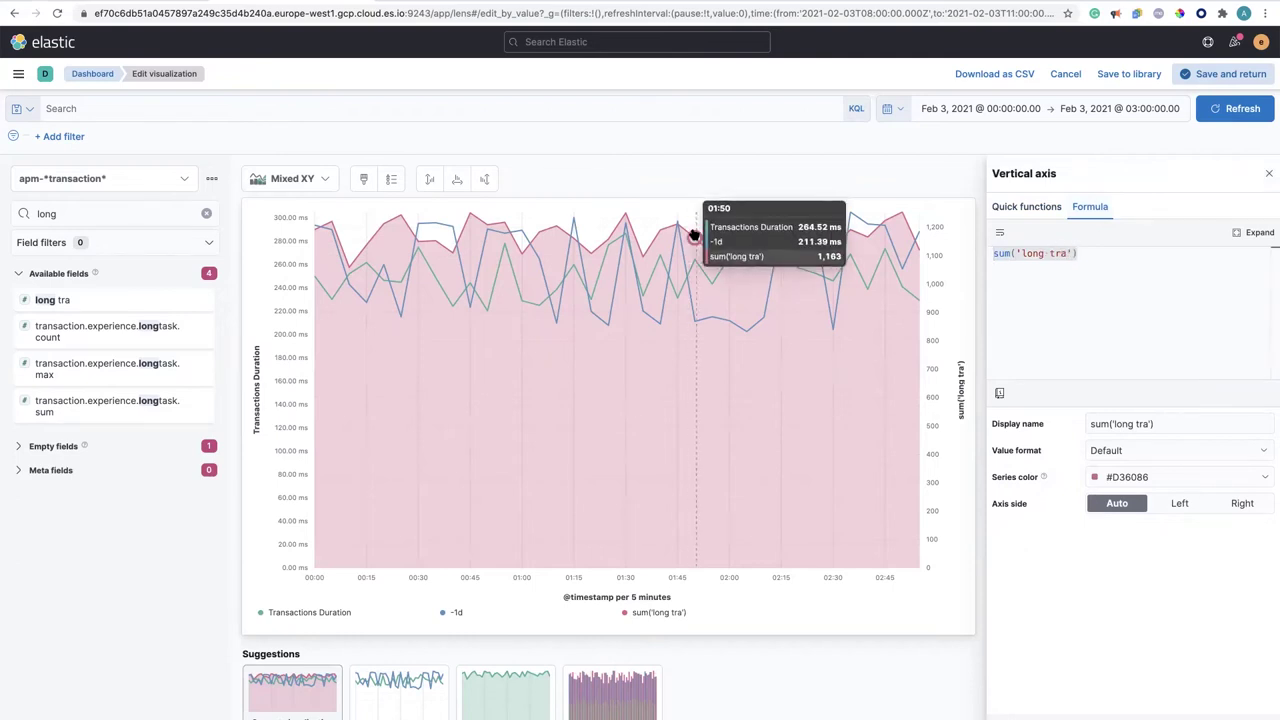
click(1126, 254)
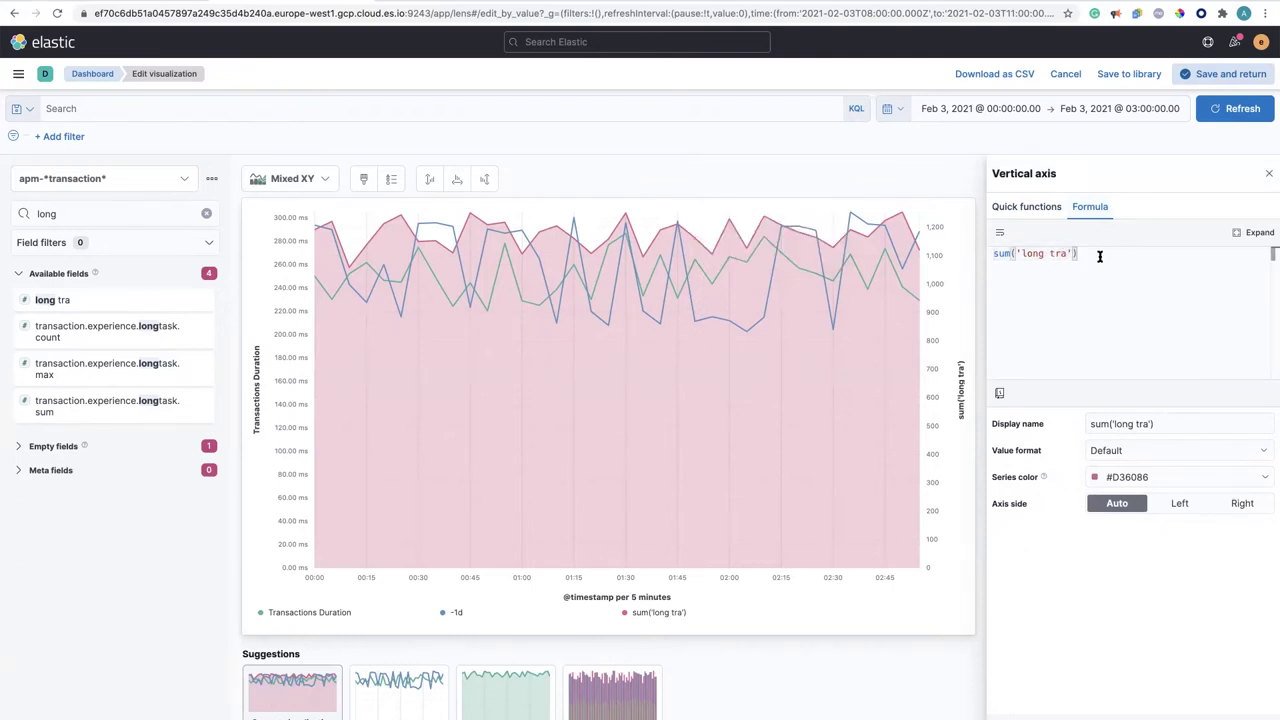
- Review the formula reference for the available functions and how Lens formulas work, and close it
click(1000, 393)
scroll(577, 425, down, 3)
scroll(577, 427, down, 4)
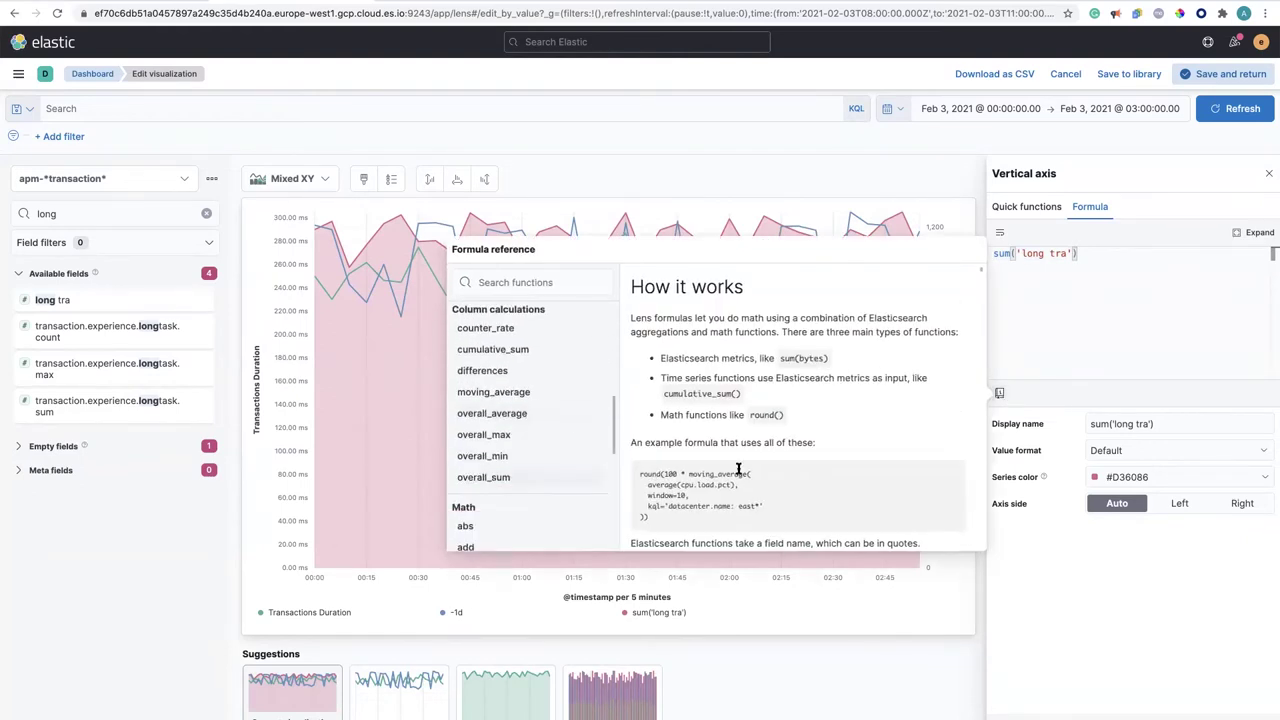
scroll(737, 466, down, 3)
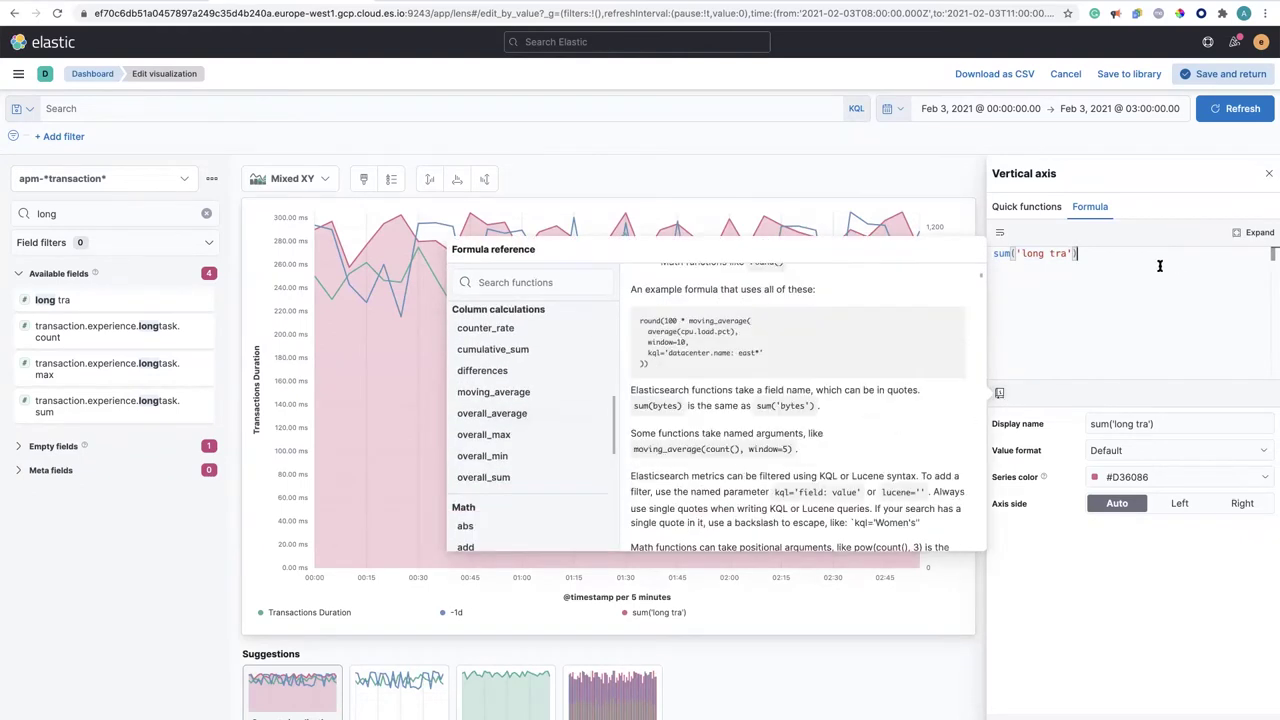
click(1159, 265)
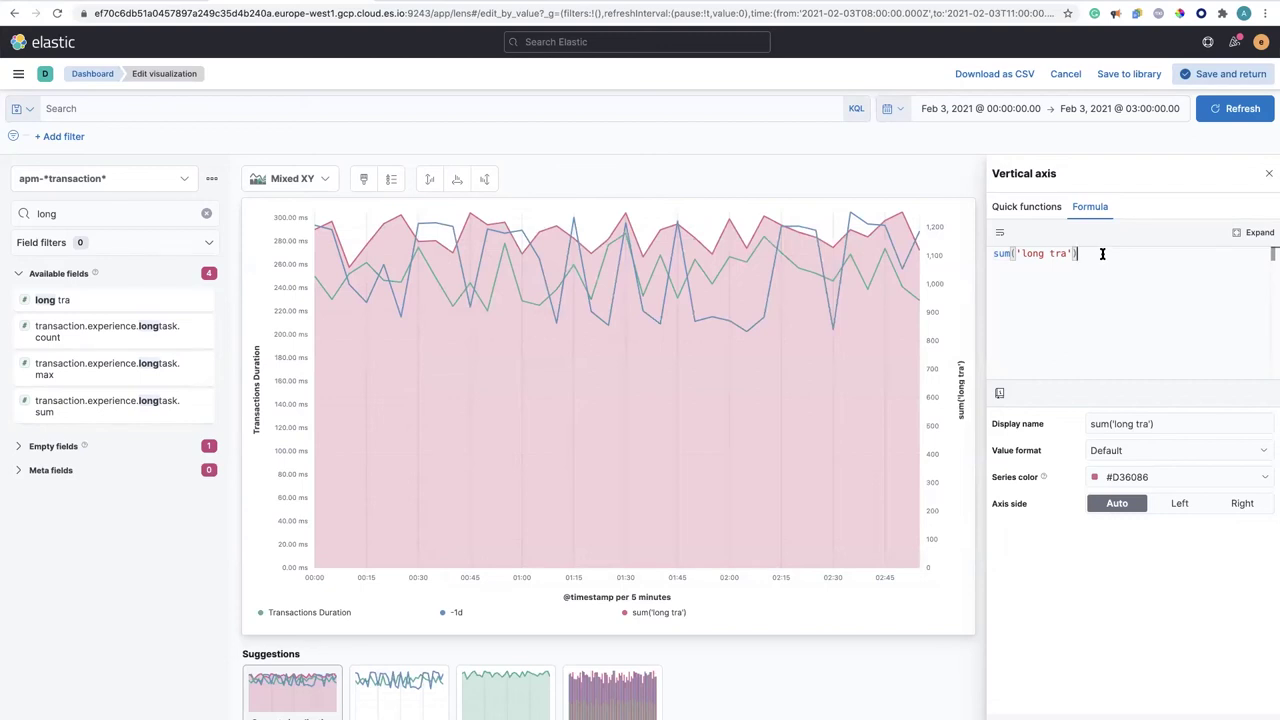
- Extend the formula to sum('long tra')/count() and set its value format to Percent
text(/count()
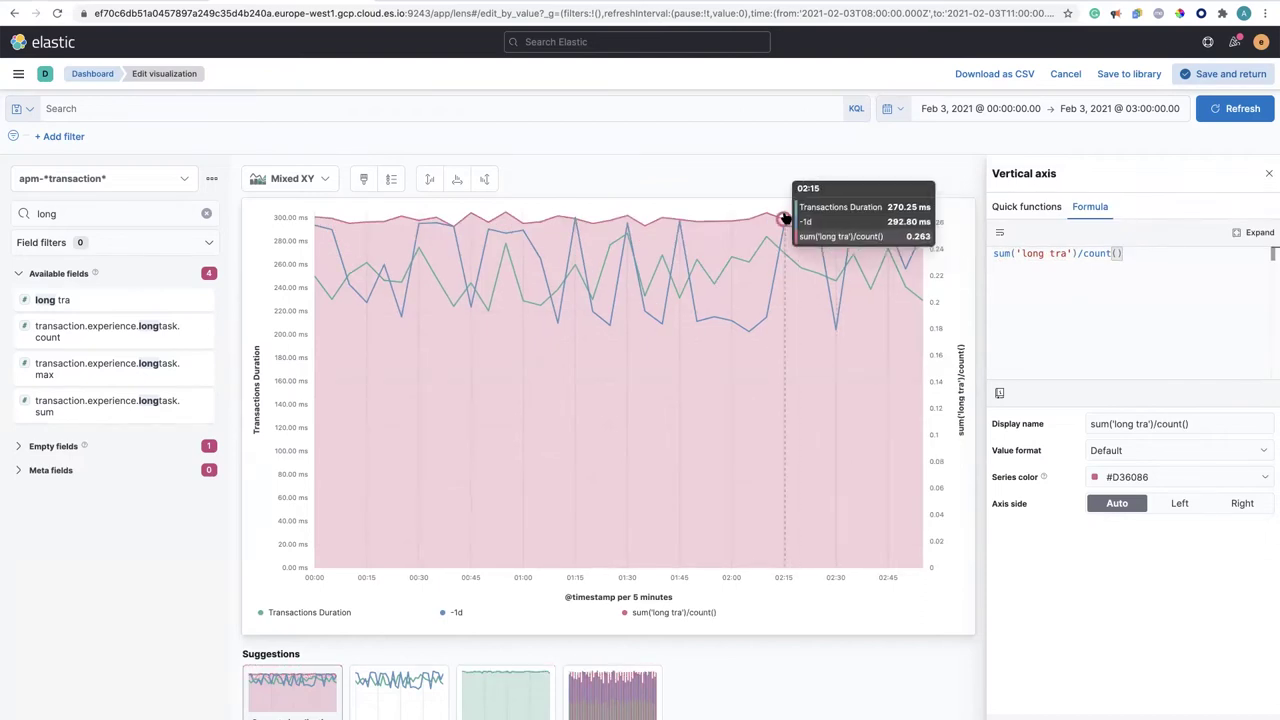
click(1159, 454)
click(1150, 511)
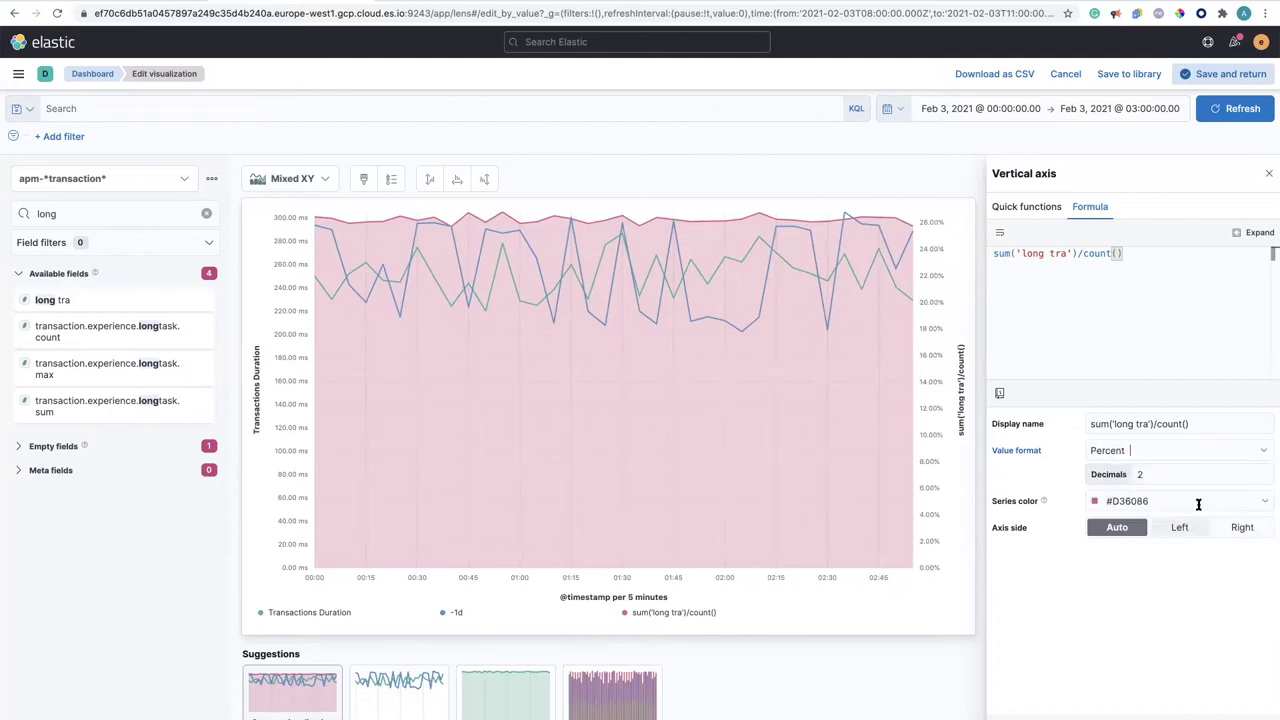
- Set the formula metric's display name to "%Long transactions" and close its settings
click(1150, 422)
key(ctrl+a)
text(Long transactions)
key(Home)
text(%)
key(Escape)
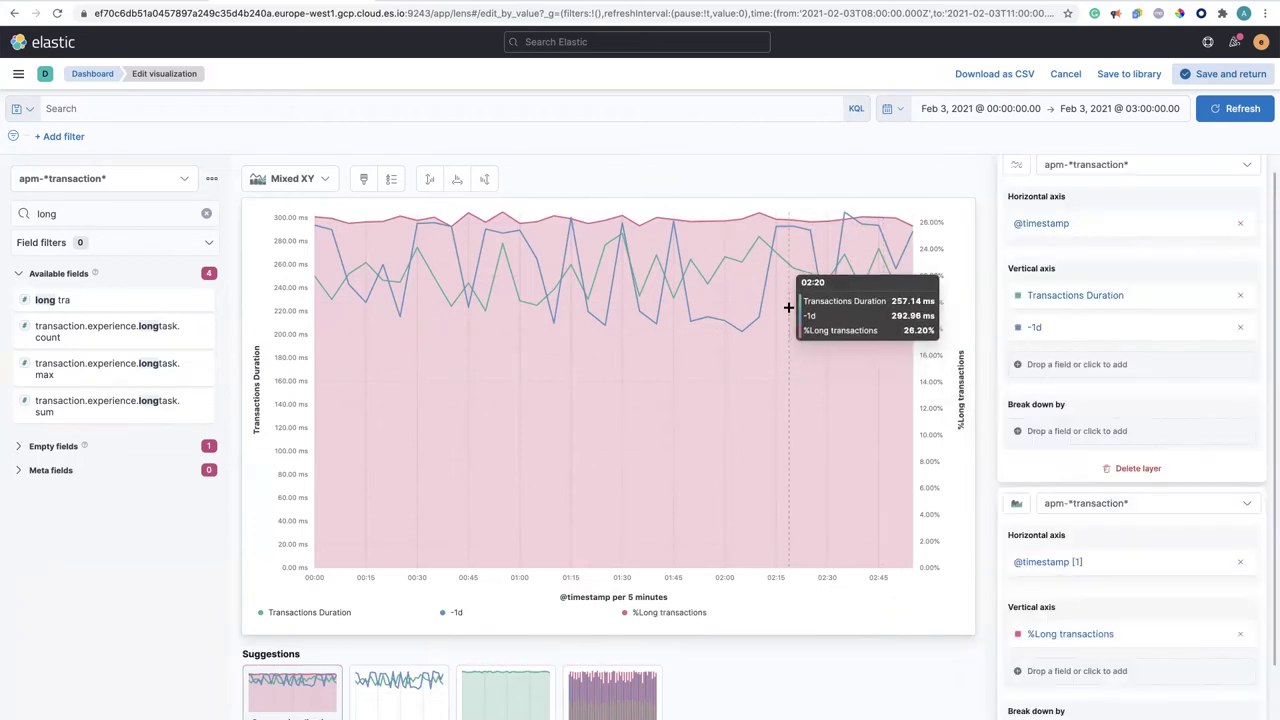
- Give the right axis custom bounds with an upper bound of 1, and save the chart back to the dashboard
click(486, 178)
click(438, 355)
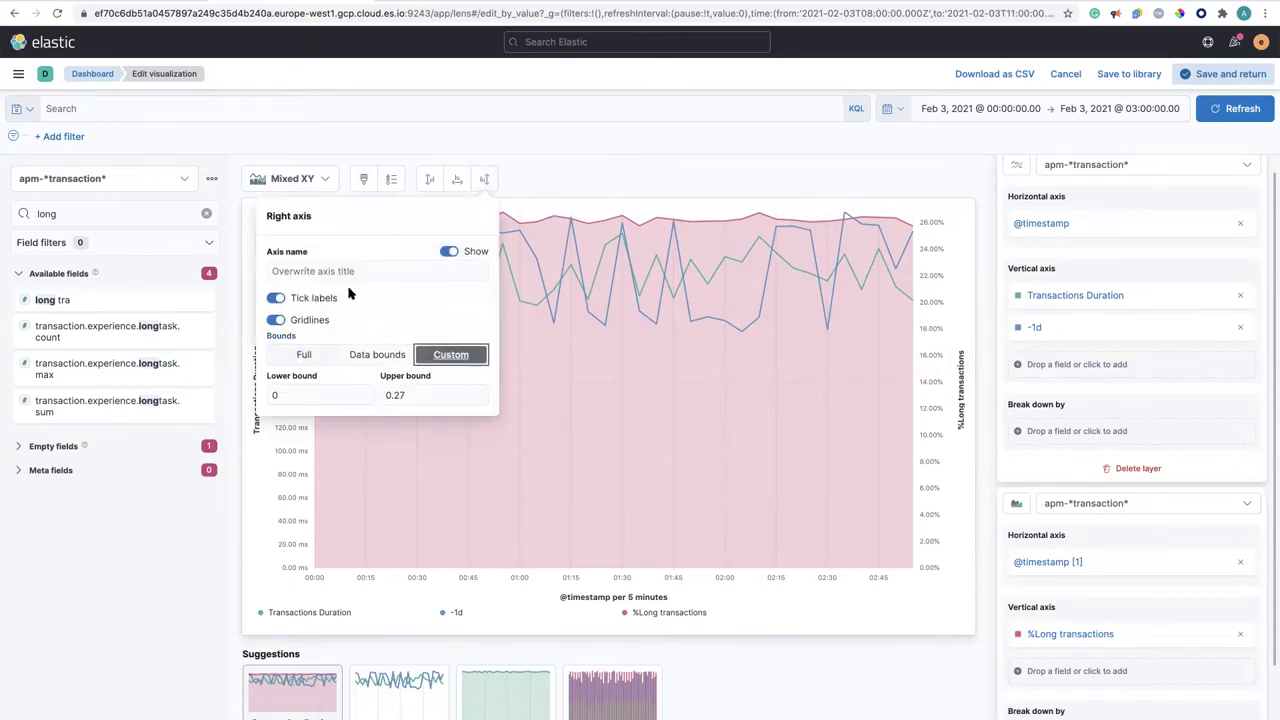
click(410, 395)
key(BackSpace)
key(BackSpace)
key(BackSpace)
key(BackSpace)
text(1)
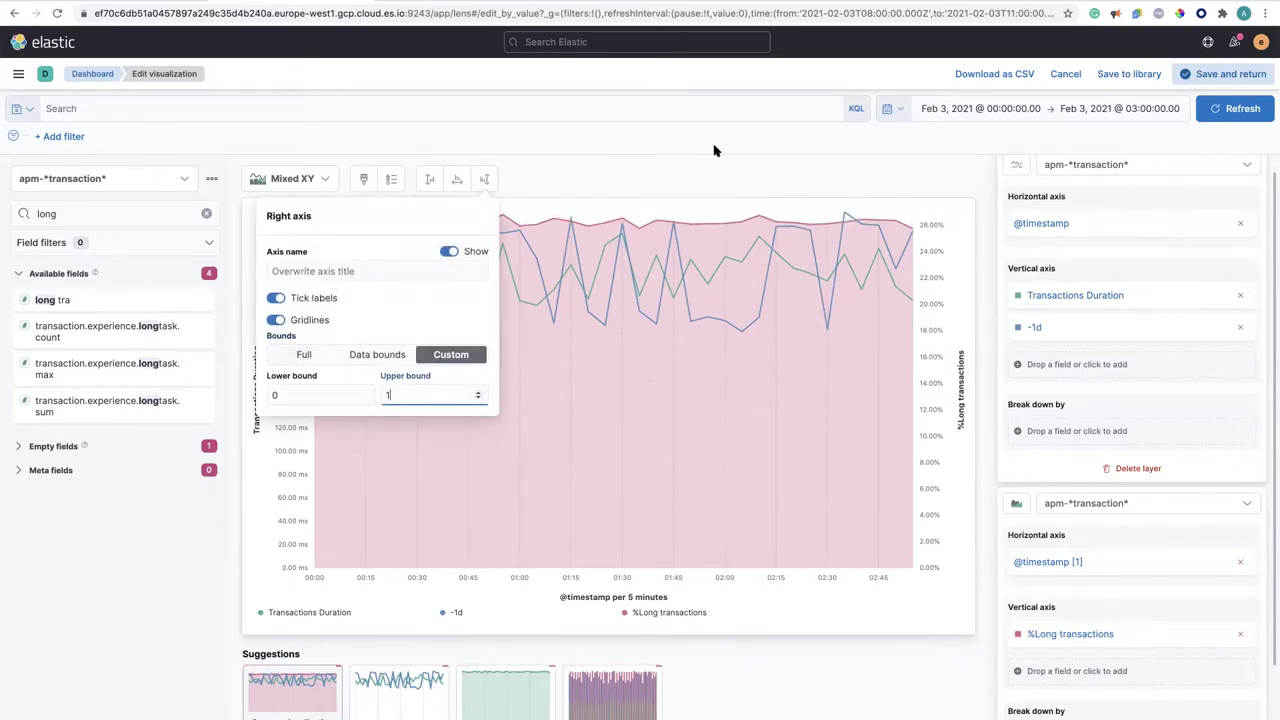
click(710, 168)
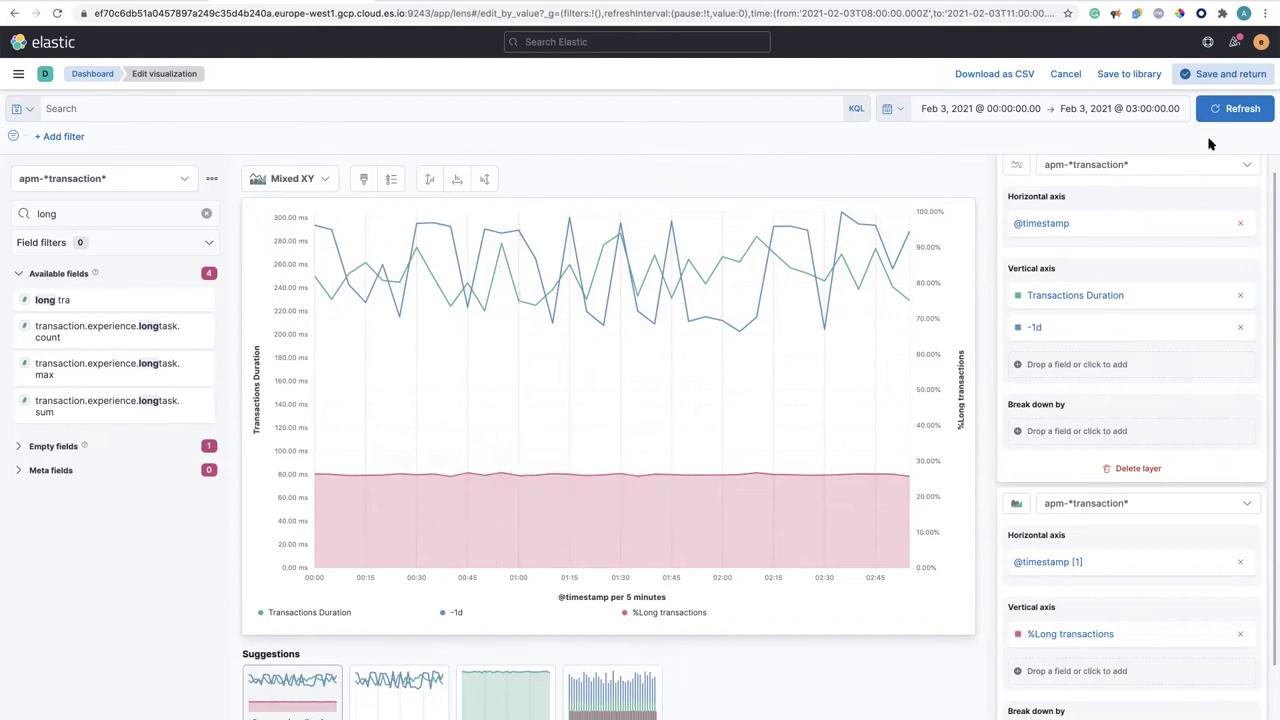
click(1204, 78)
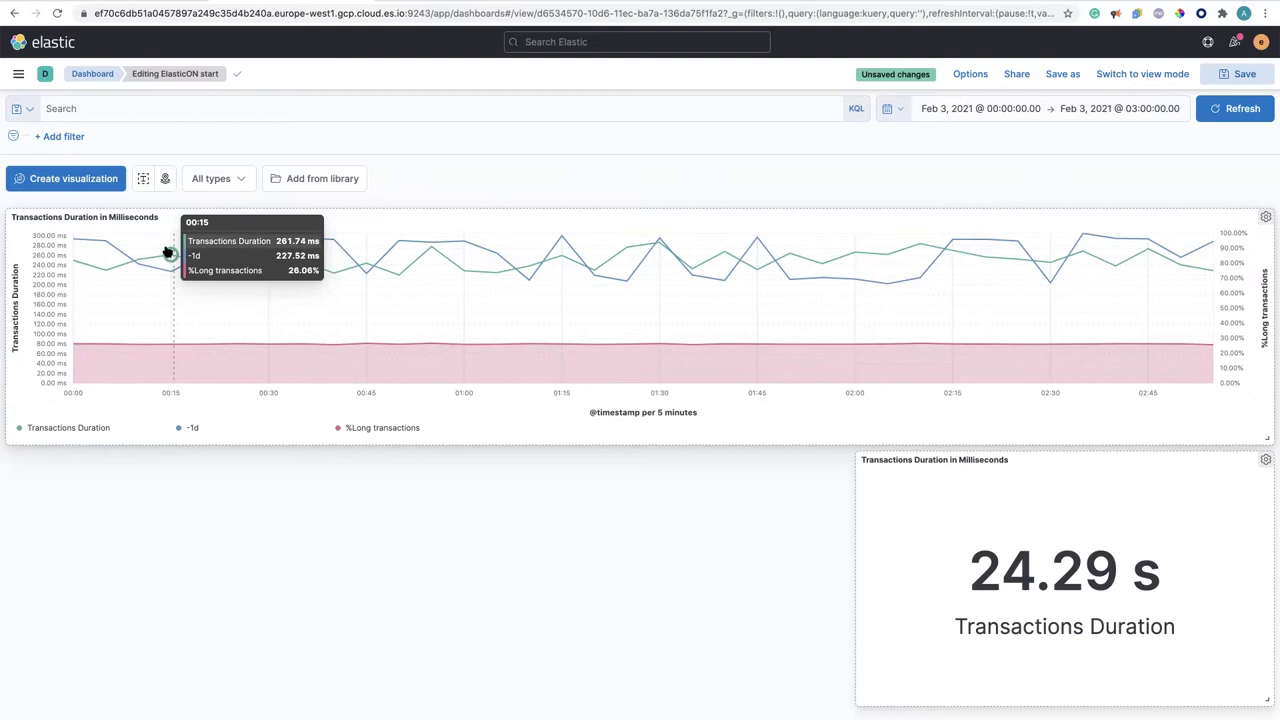
- Create a new dashboard visualization charting the top values of service.name as vertical stacked bars
click(73, 178)
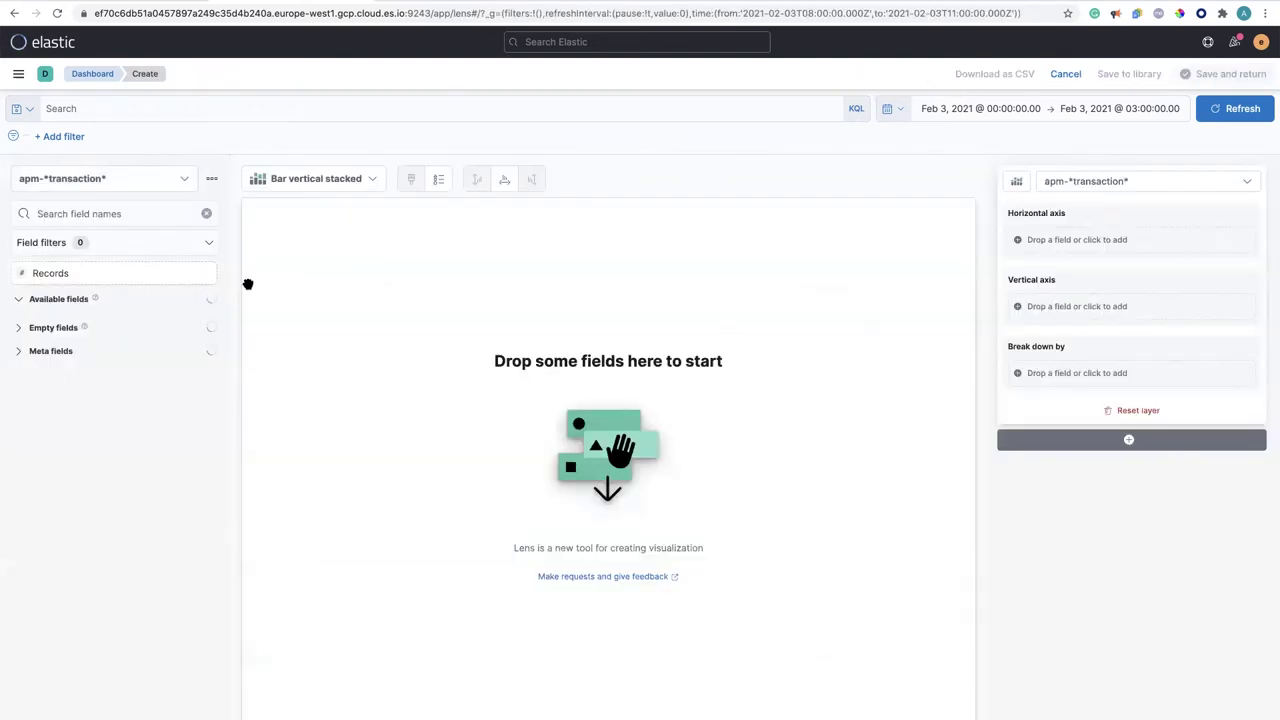
click(120, 212)
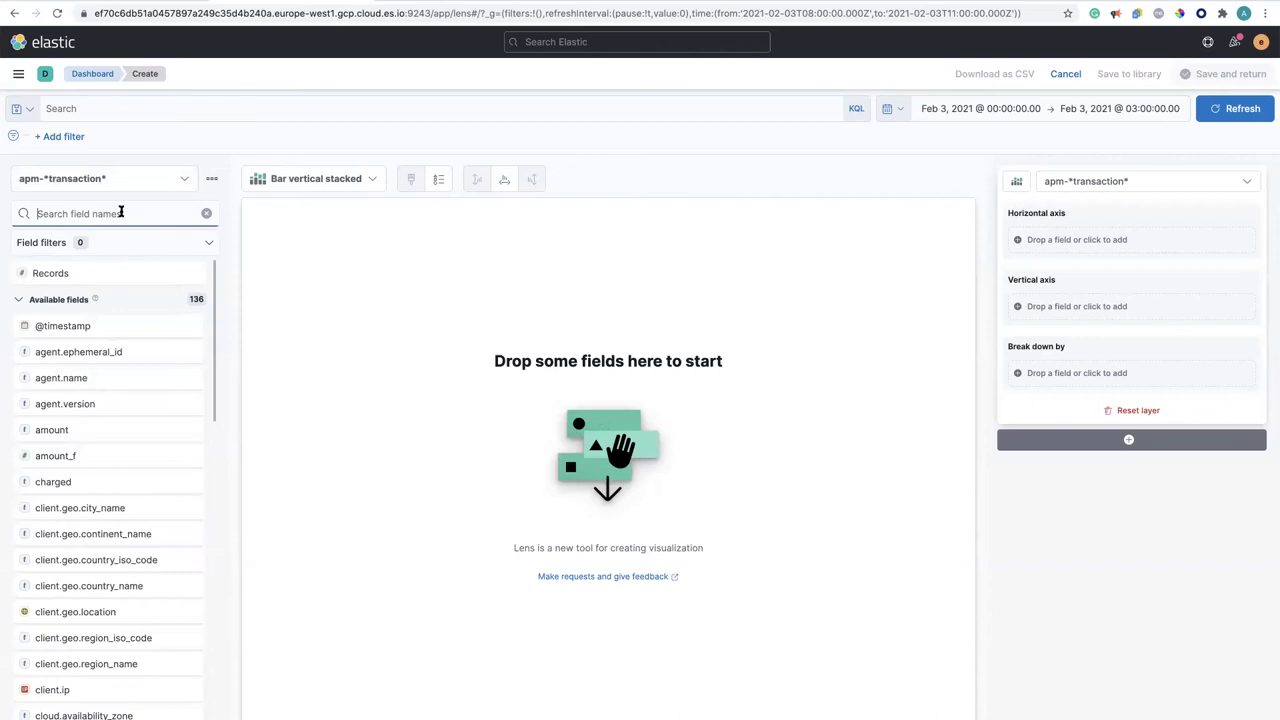
text(service)
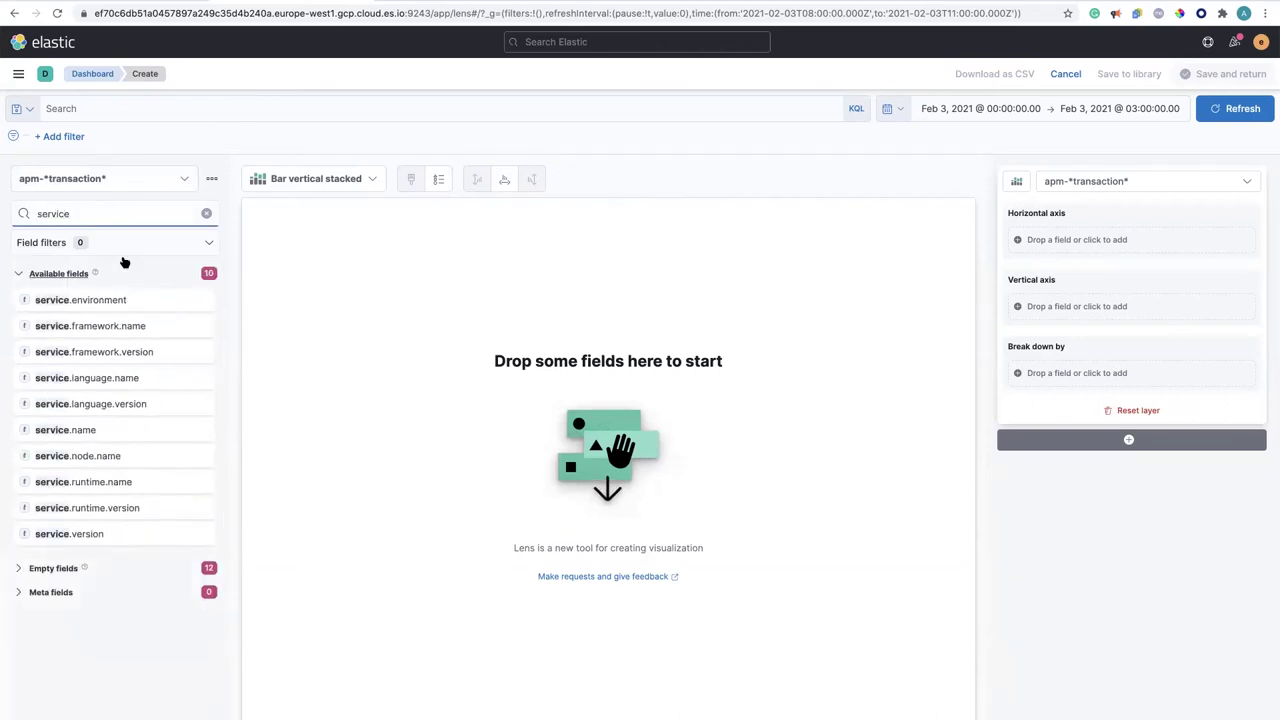
drag(102, 431, 583, 423)
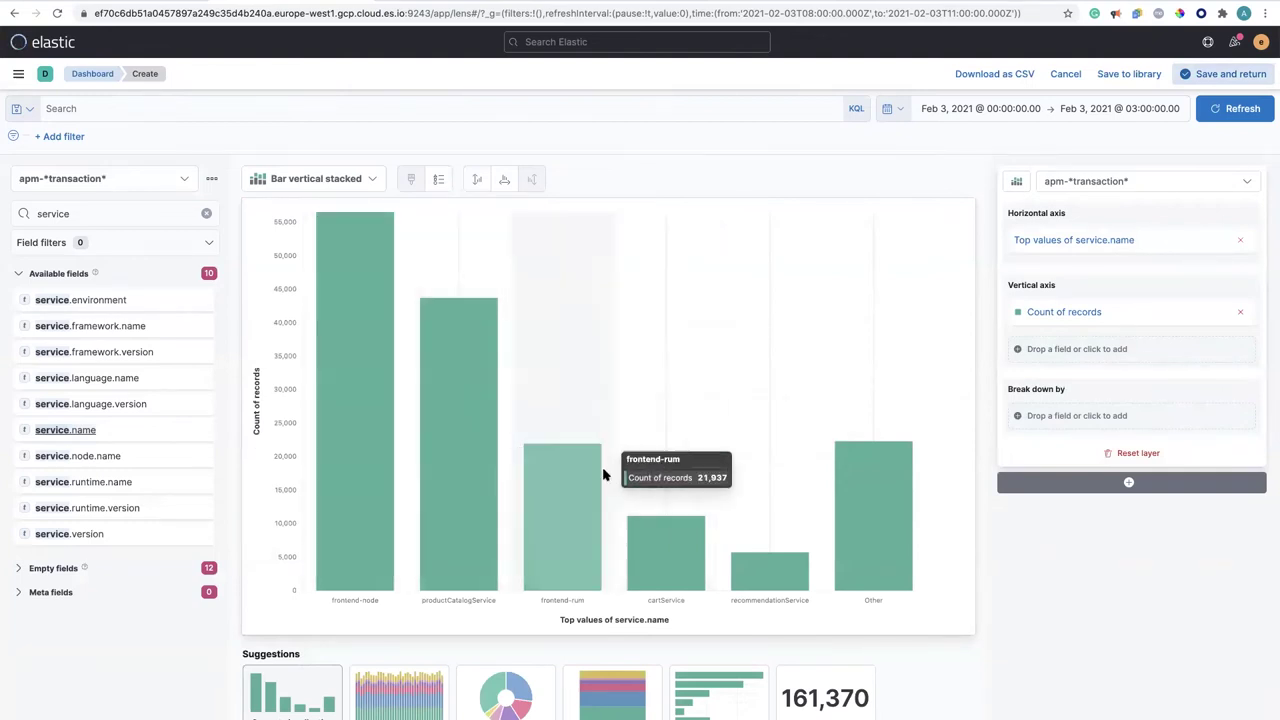
- Change the vertical axis from the record count to the Percentile of transaction.duration.us
click(1072, 316)
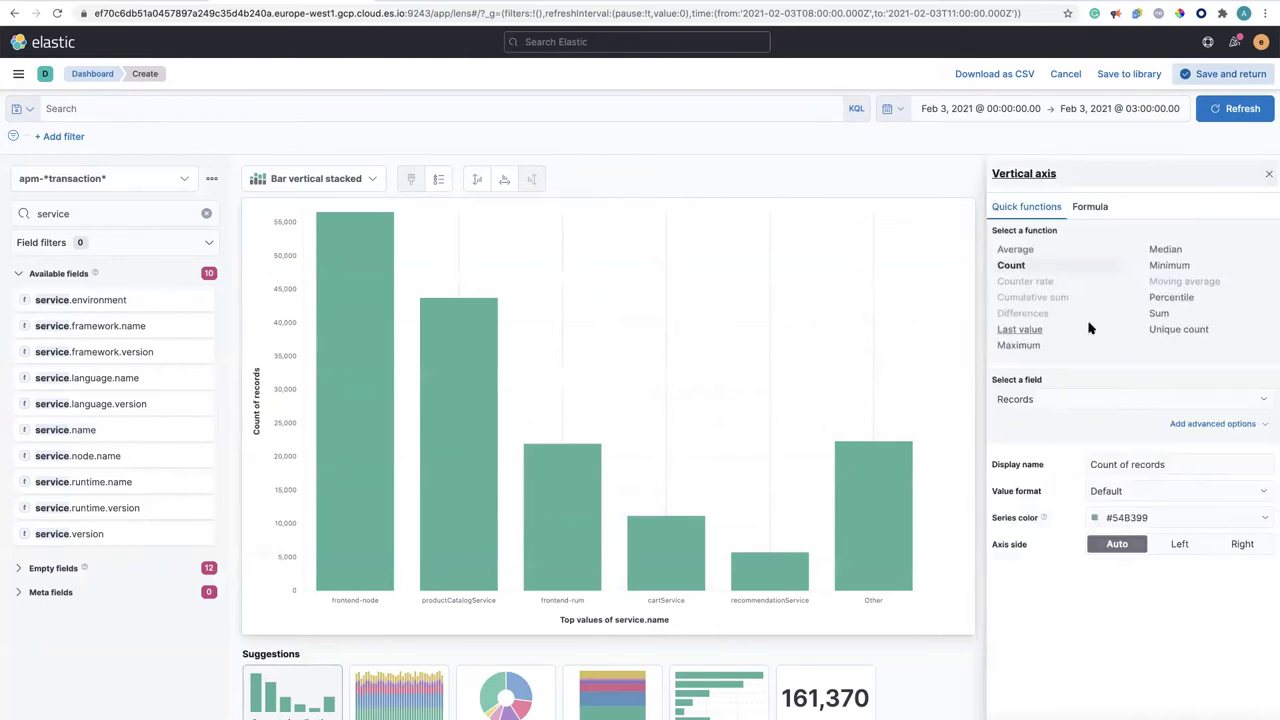
click(1170, 297)
click(1123, 399)
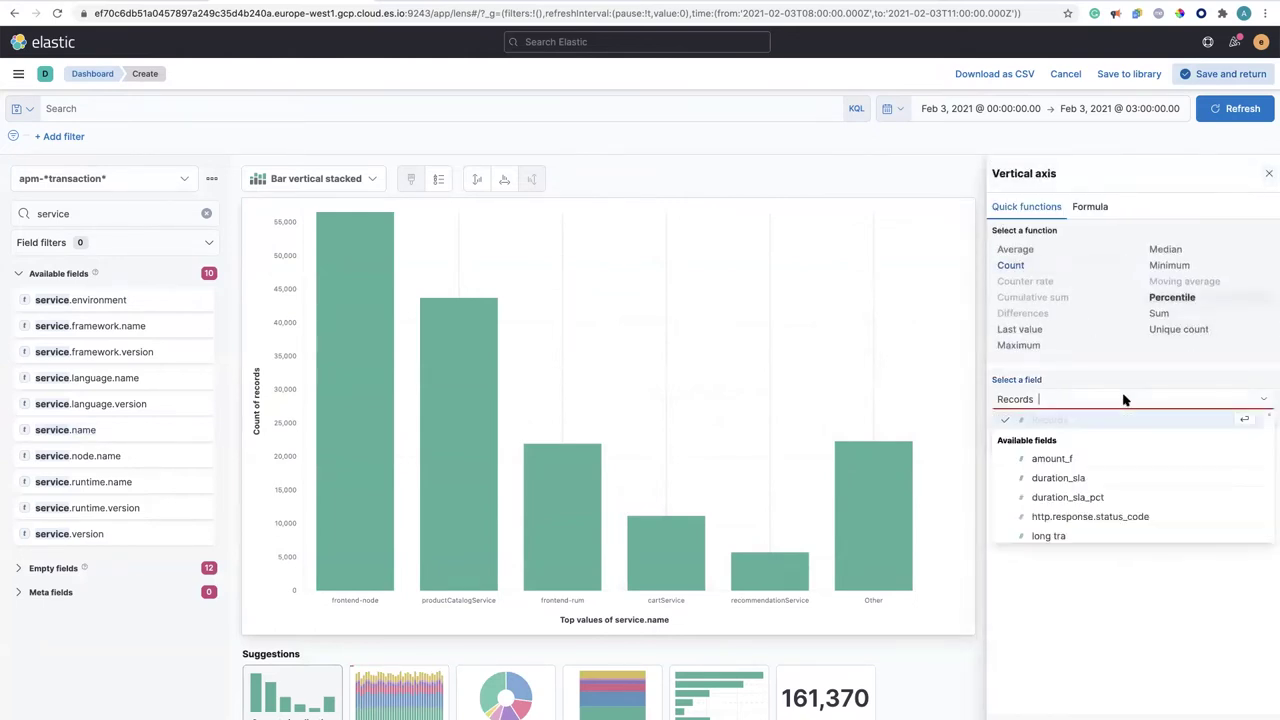
text(du)
click(1130, 452)
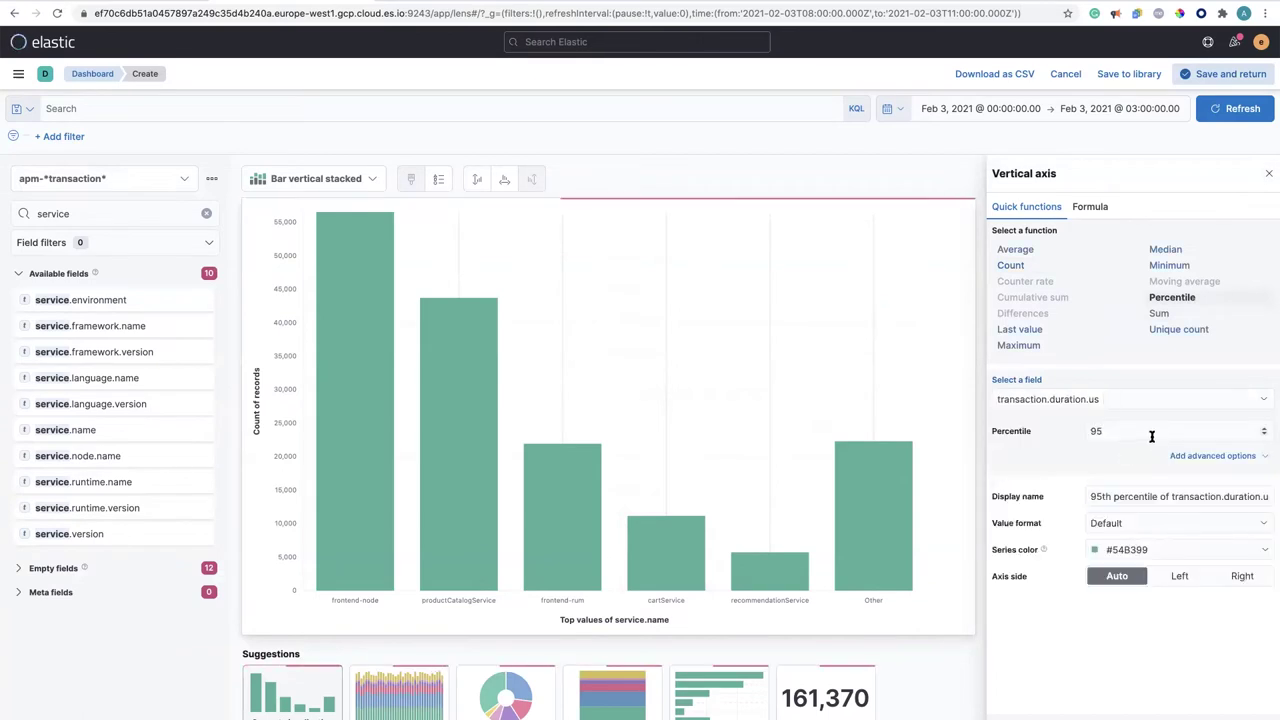
- Set the vertical axis percentile of transaction.duration.us to 80 and close the axis settings
double_click(1100, 431)
text(80)
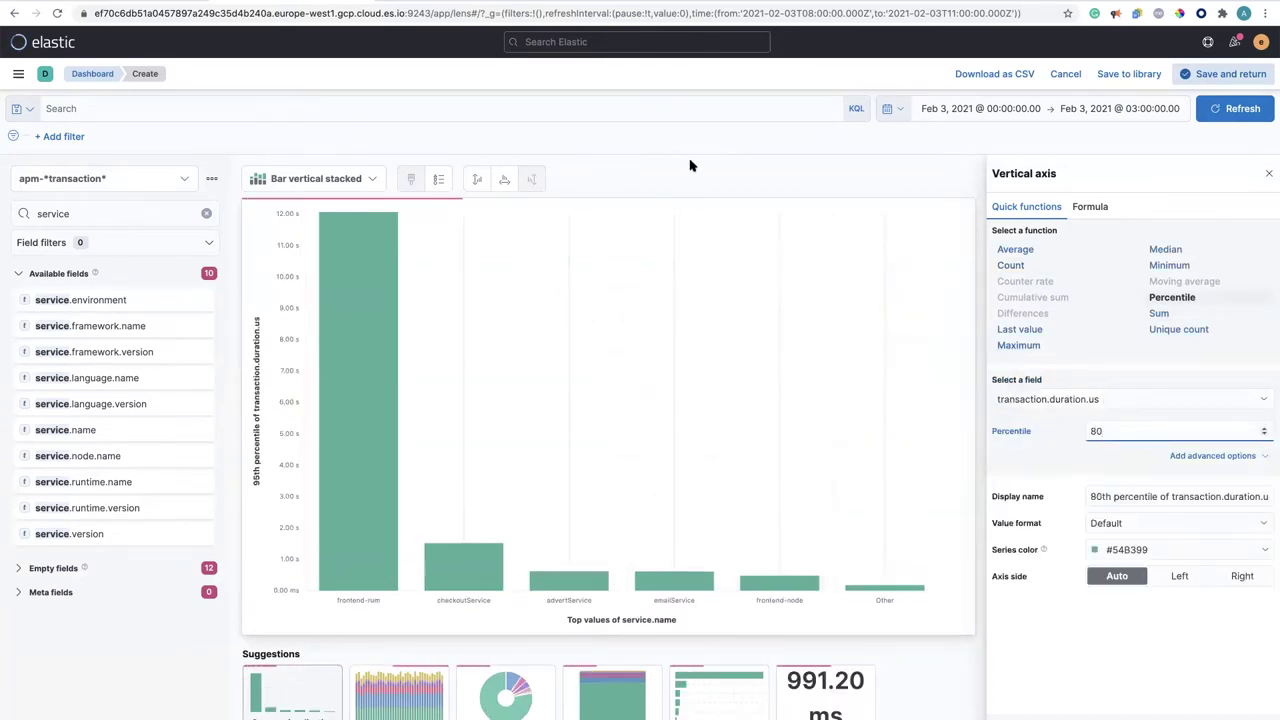
click(689, 163)
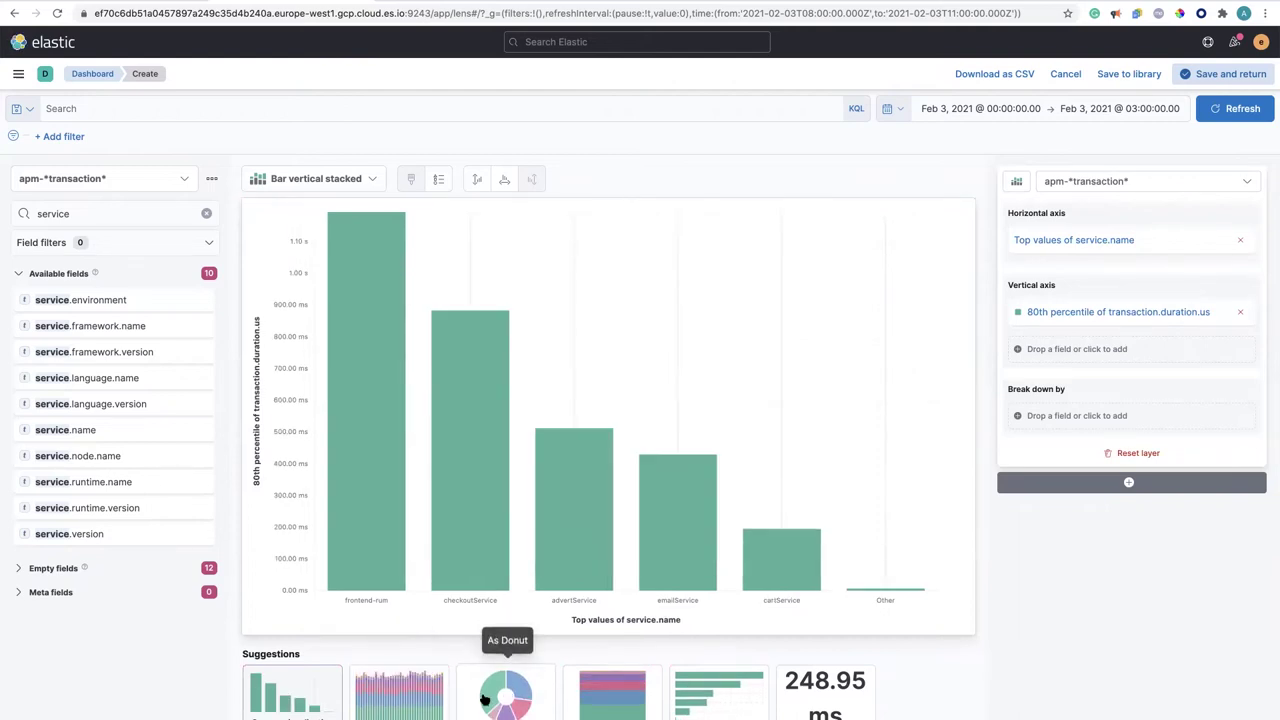
- Try the suggested over-time, donut and percentage versions of the service duration chart
click(428, 702)
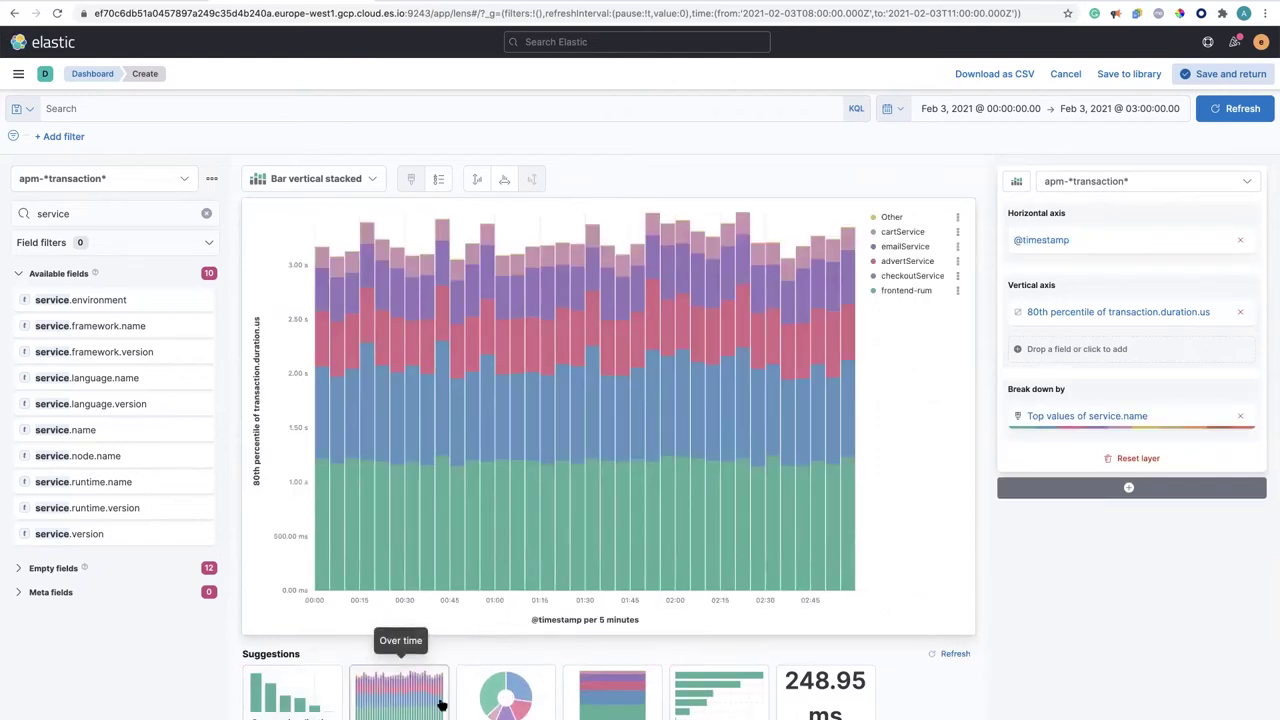
click(507, 707)
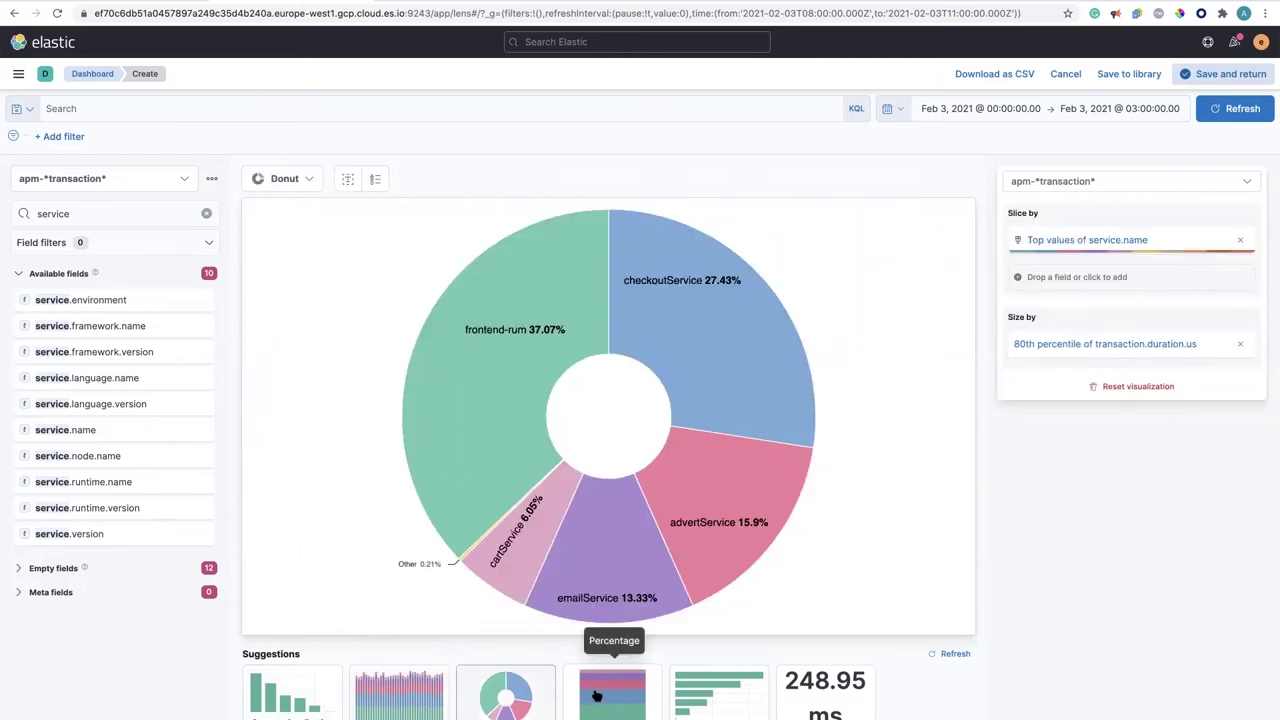
click(600, 697)
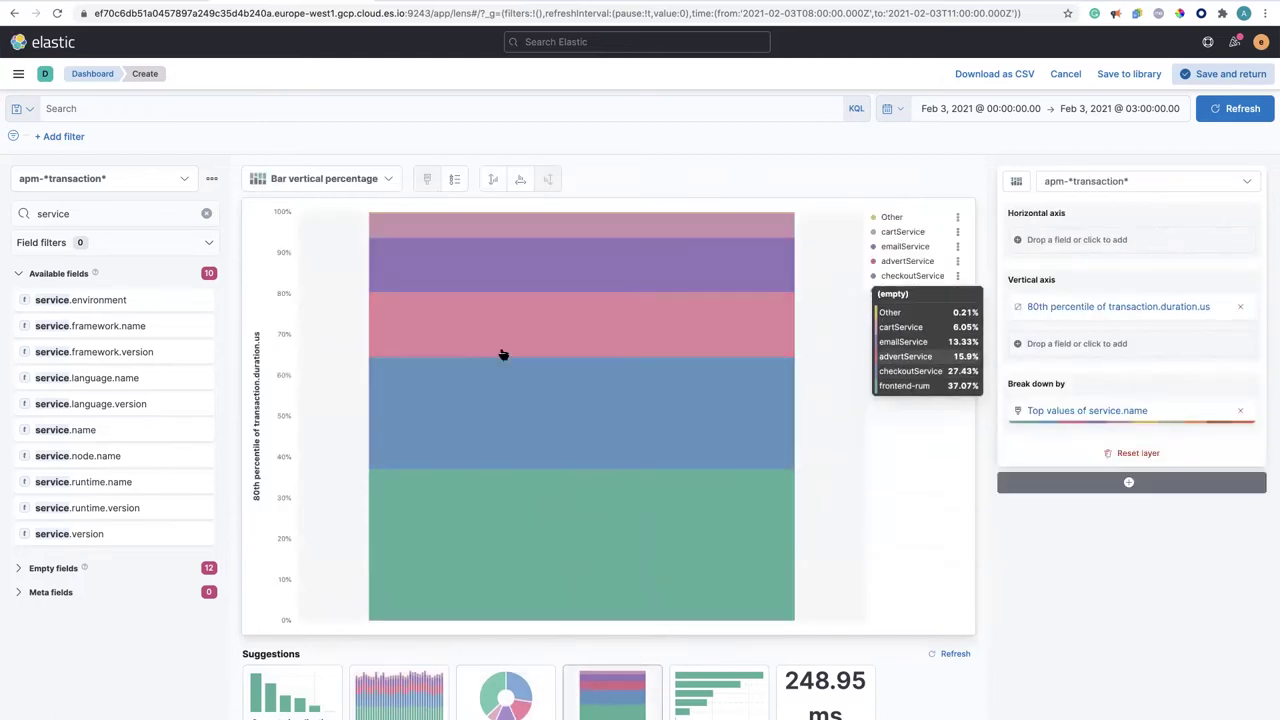
- Change the visualization's chart type to Treemap
click(366, 178)
scroll(360, 414, down, 5)
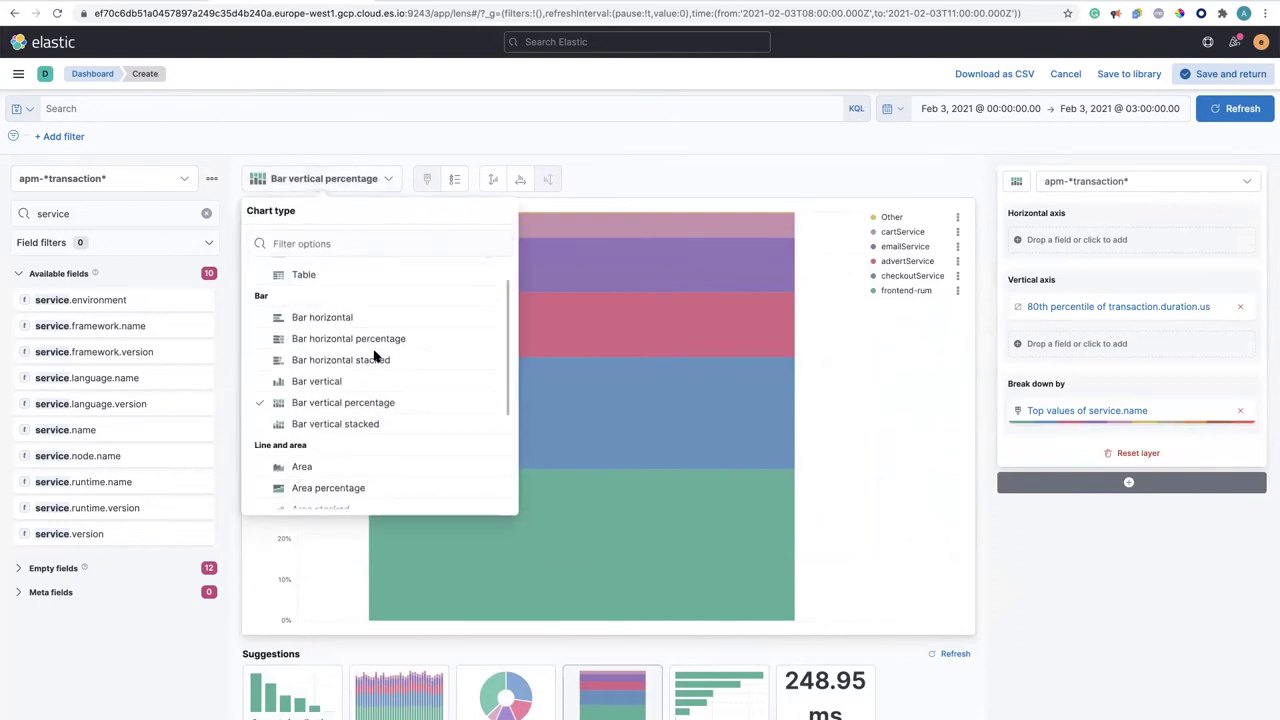
click(346, 457)
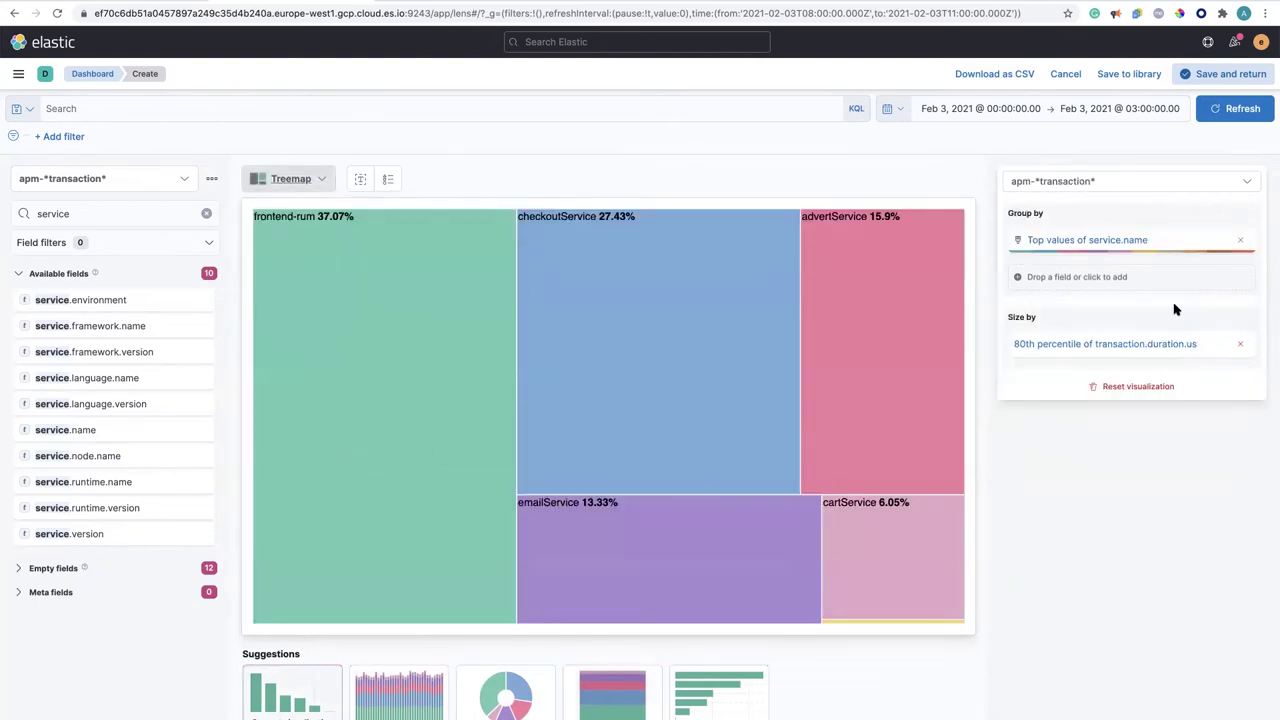
- Set the number of service.name values in the treemap grouping to 7 and close its settings
click(1131, 239)
click(1265, 317)
click(1265, 317)
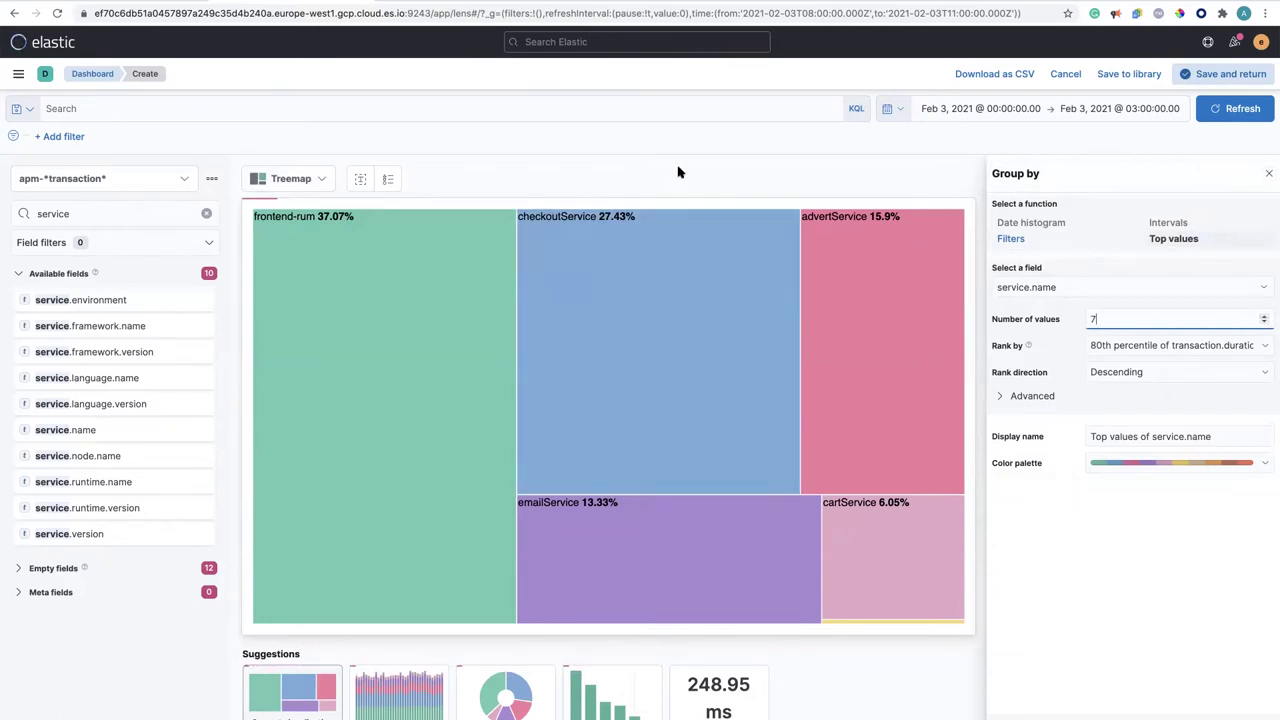
click(694, 174)
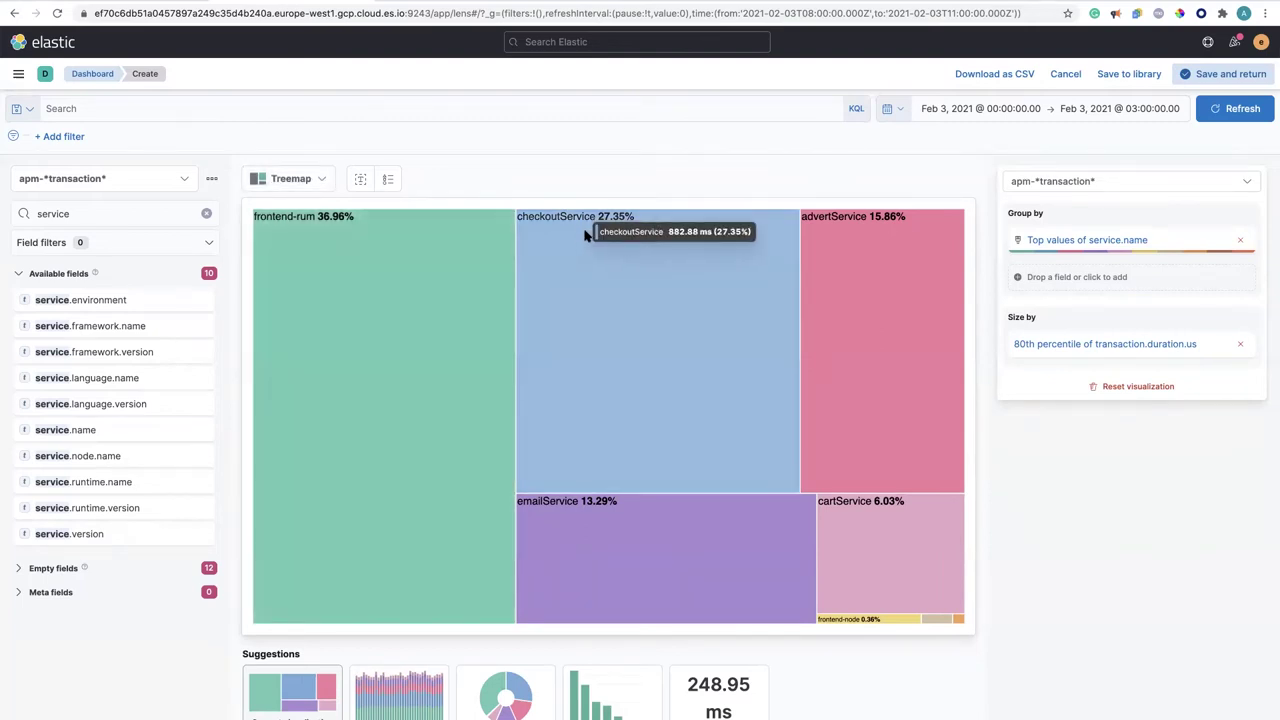
- Search the fields for "user" and replace the treemap's service.name grouping with user_agent.name
click(118, 214)
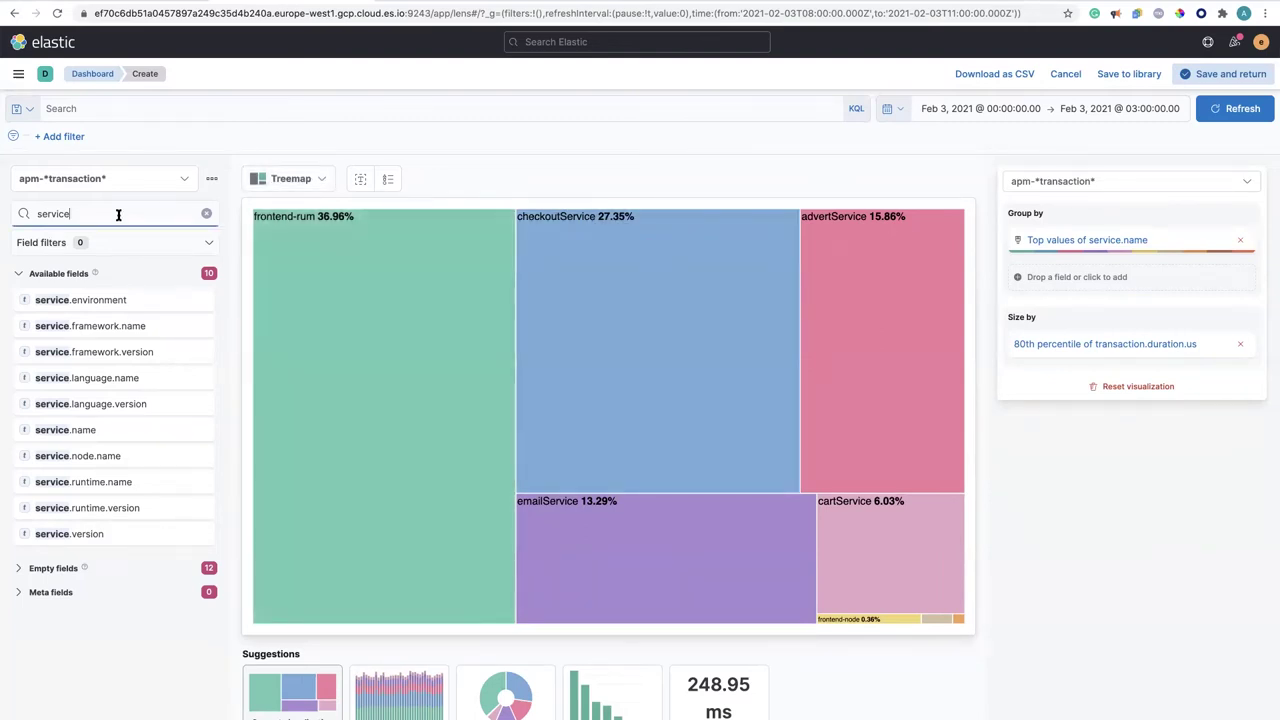
key(super+a)
text(user)
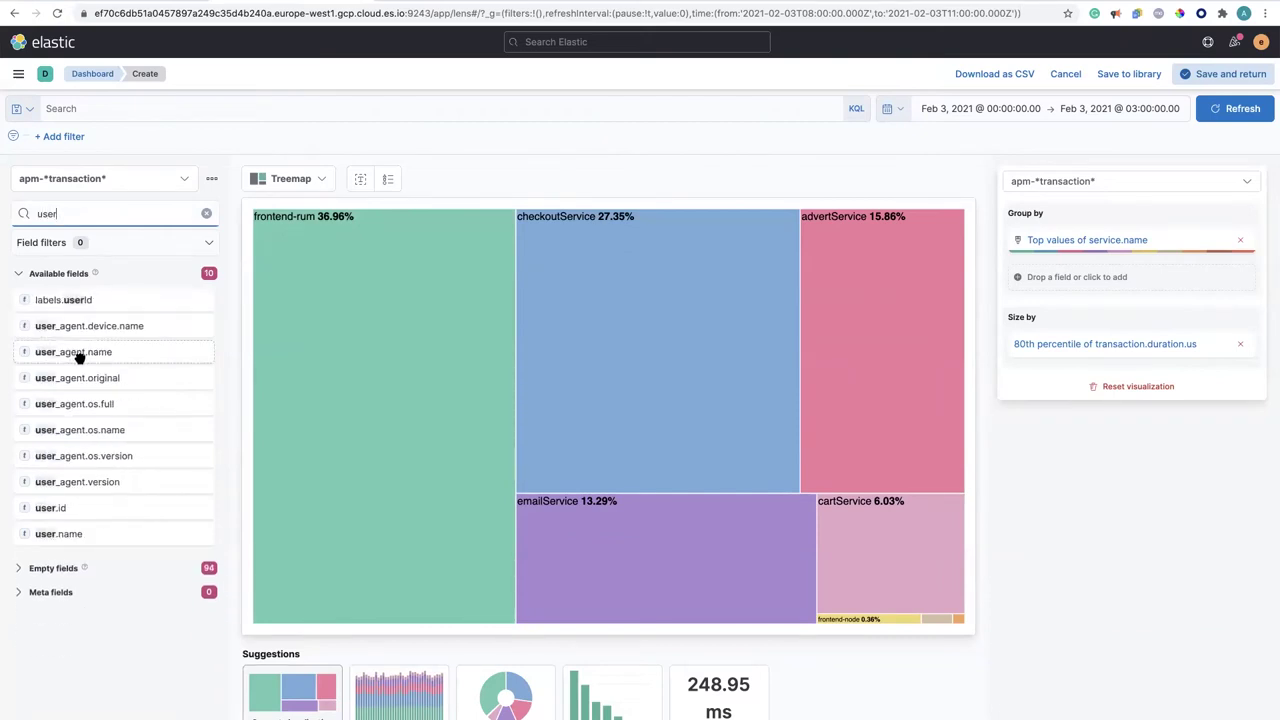
drag(80, 358, 1112, 248)
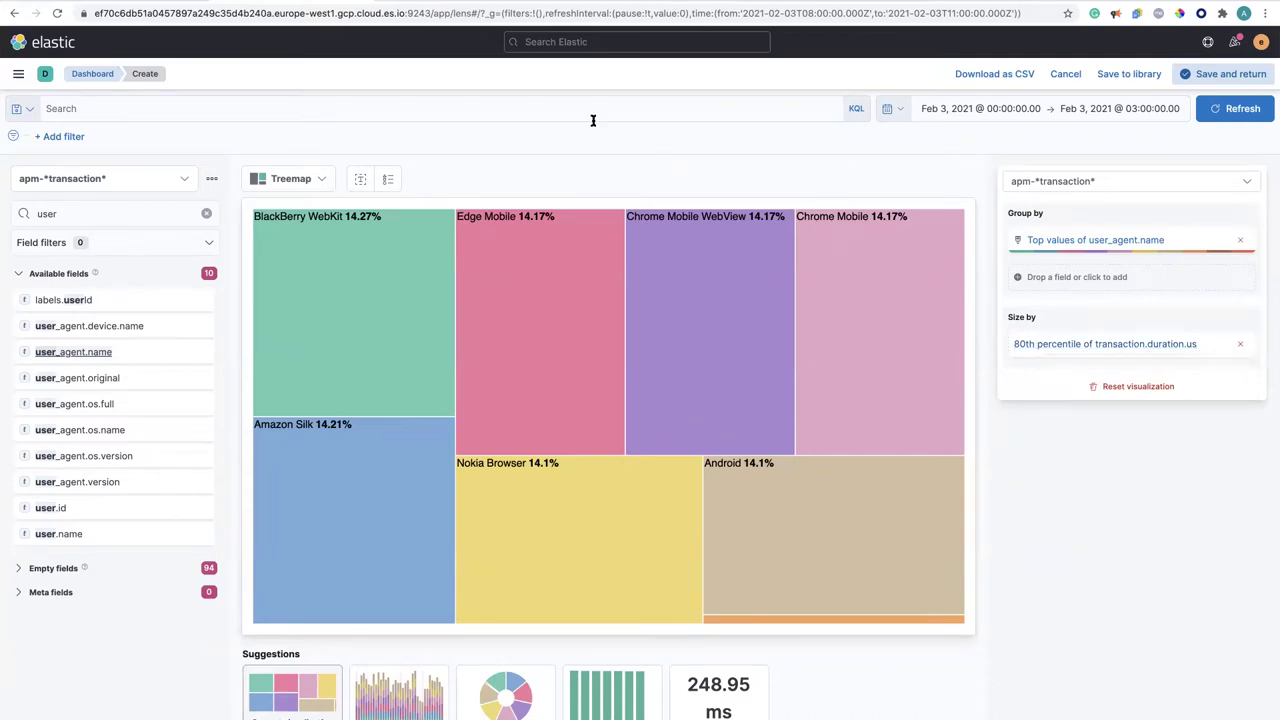
- Convert the treemap to a Table and filter out the Other row of user_agent.name
click(310, 178)
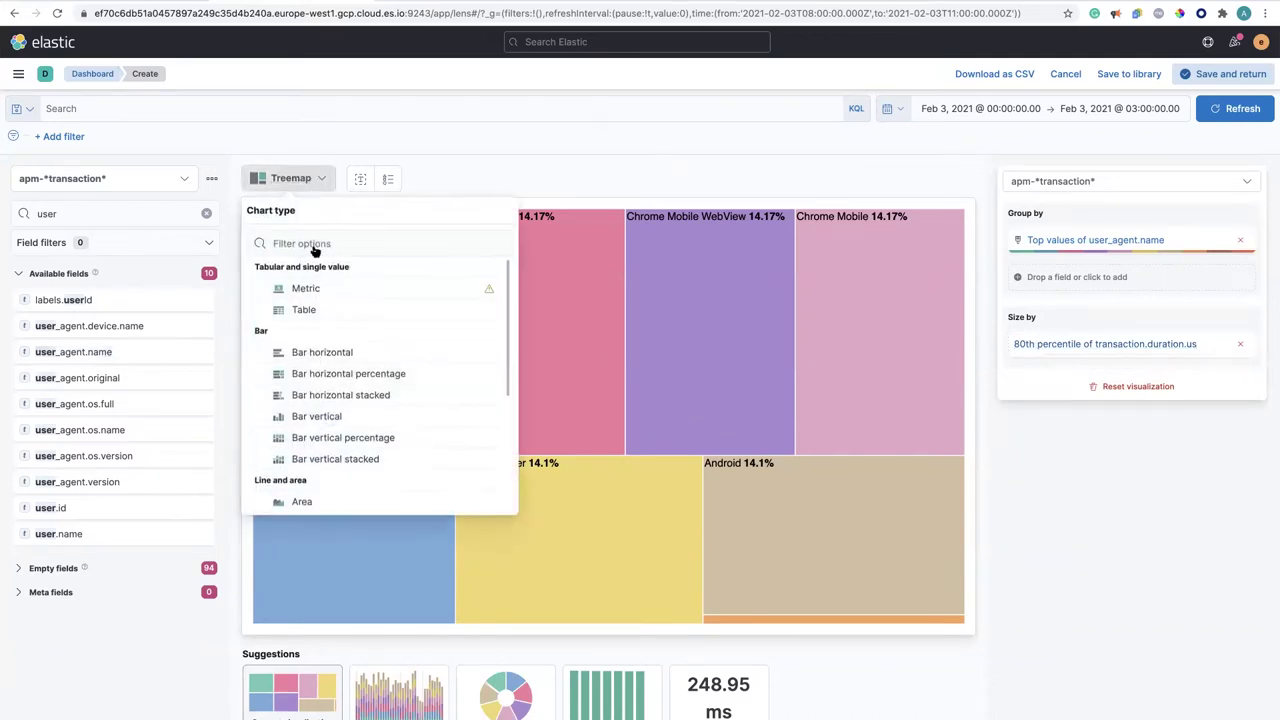
click(304, 311)
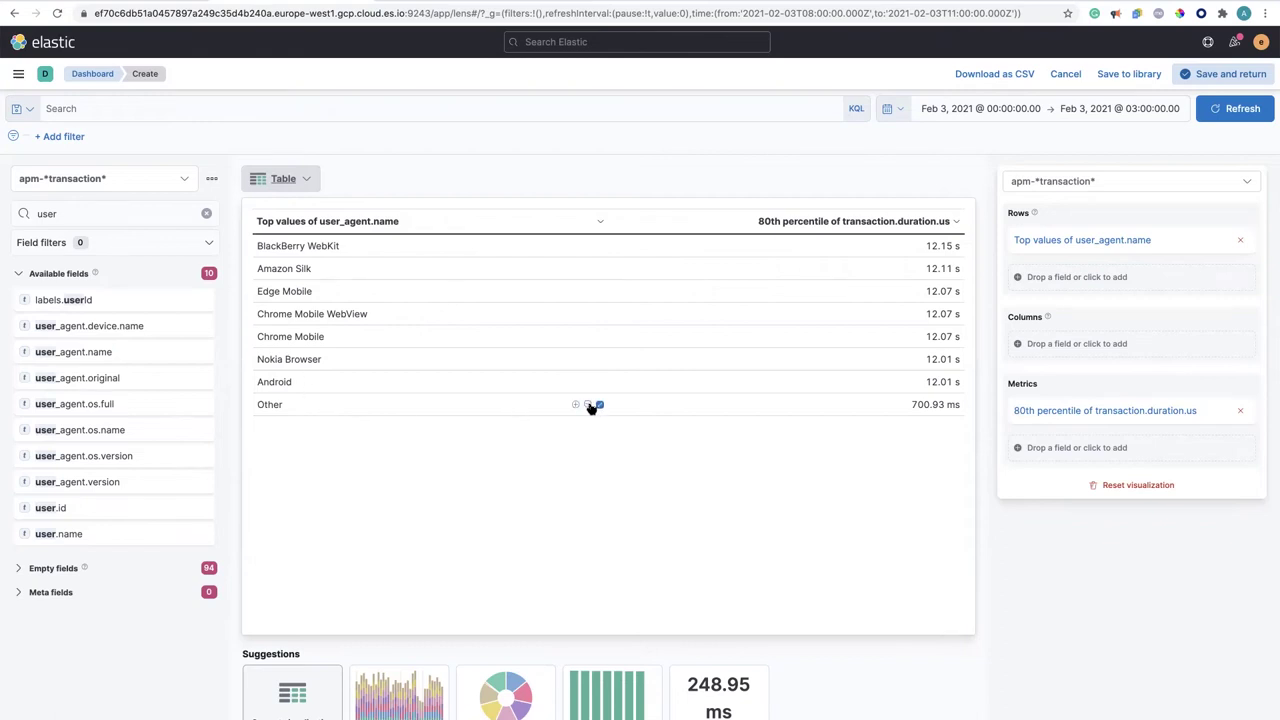
click(589, 405)
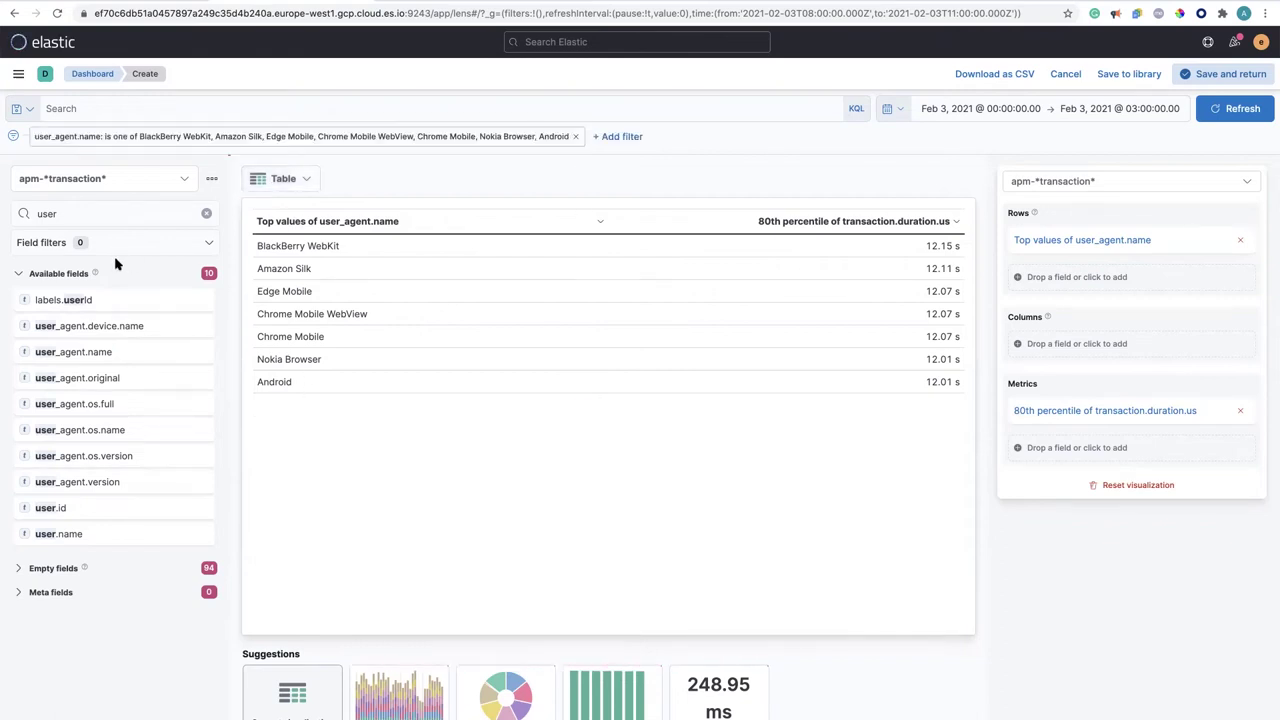
- Search the fields for "geo" and split the table's columns by client.geo.continent_name
click(152, 216)
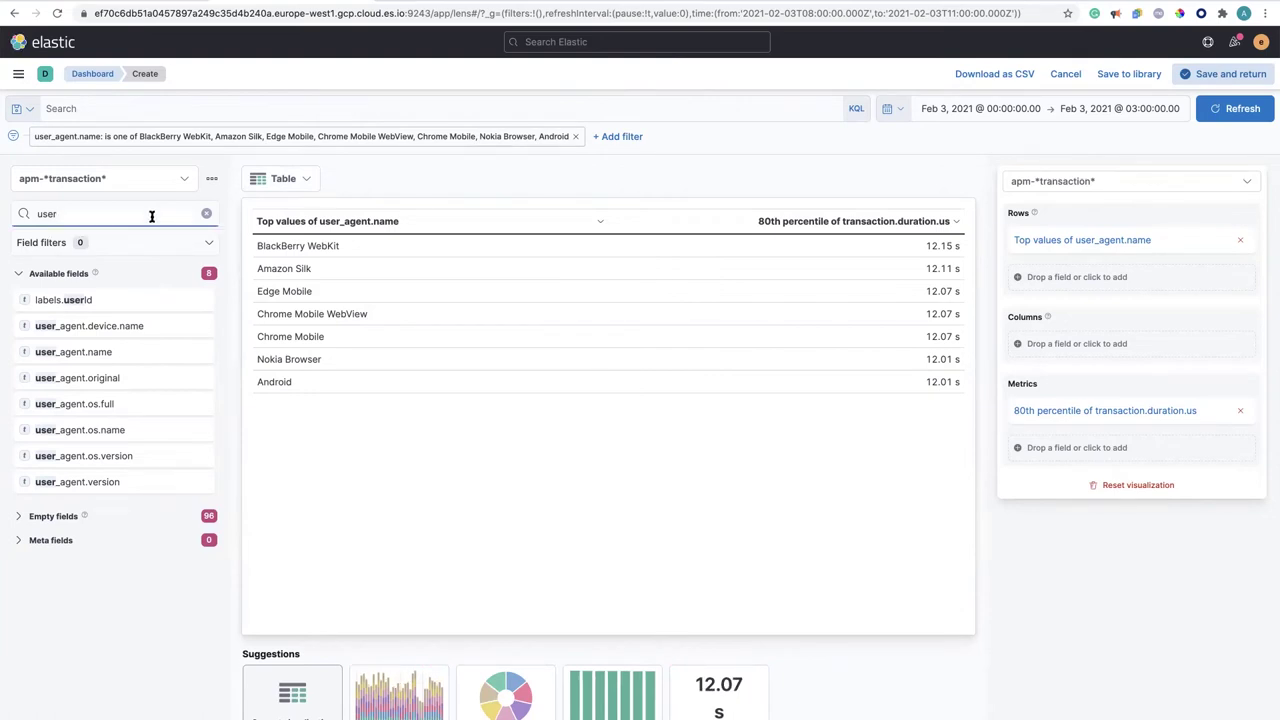
key(BackSpace)
key(BackSpace)
key(BackSpace)
key(BackSpace)
text(geo)
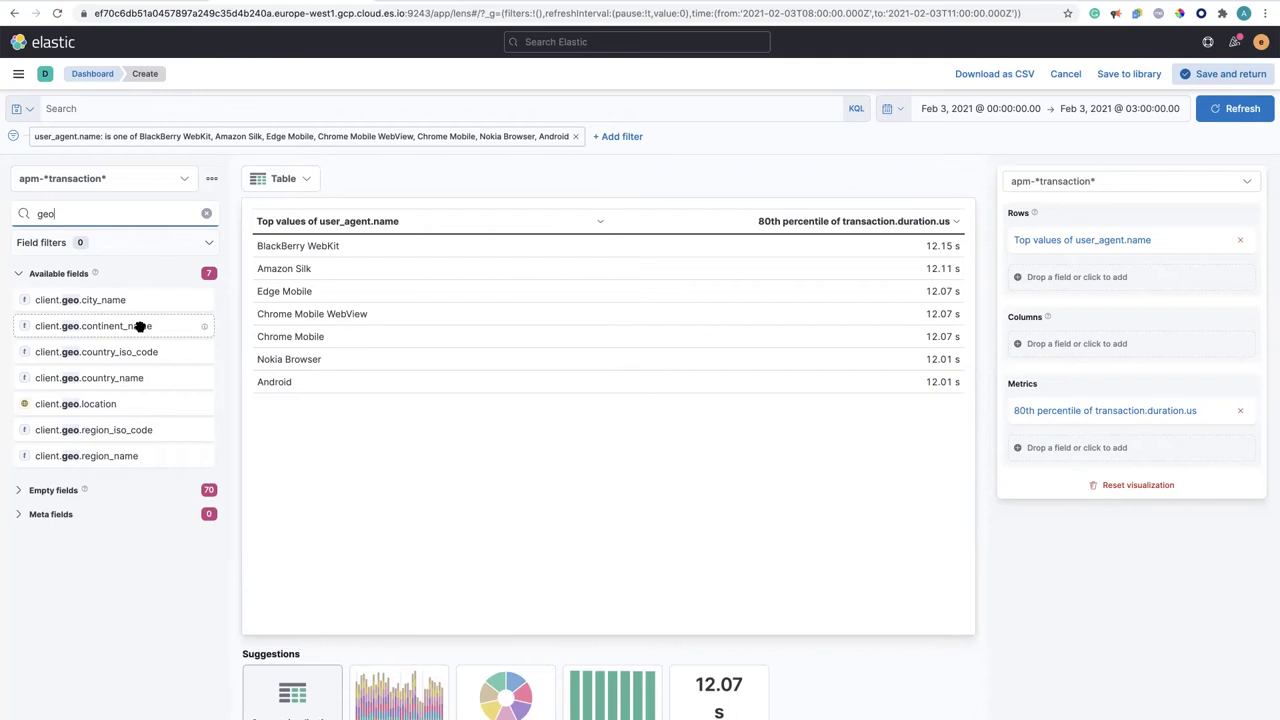
drag(141, 326, 660, 290)
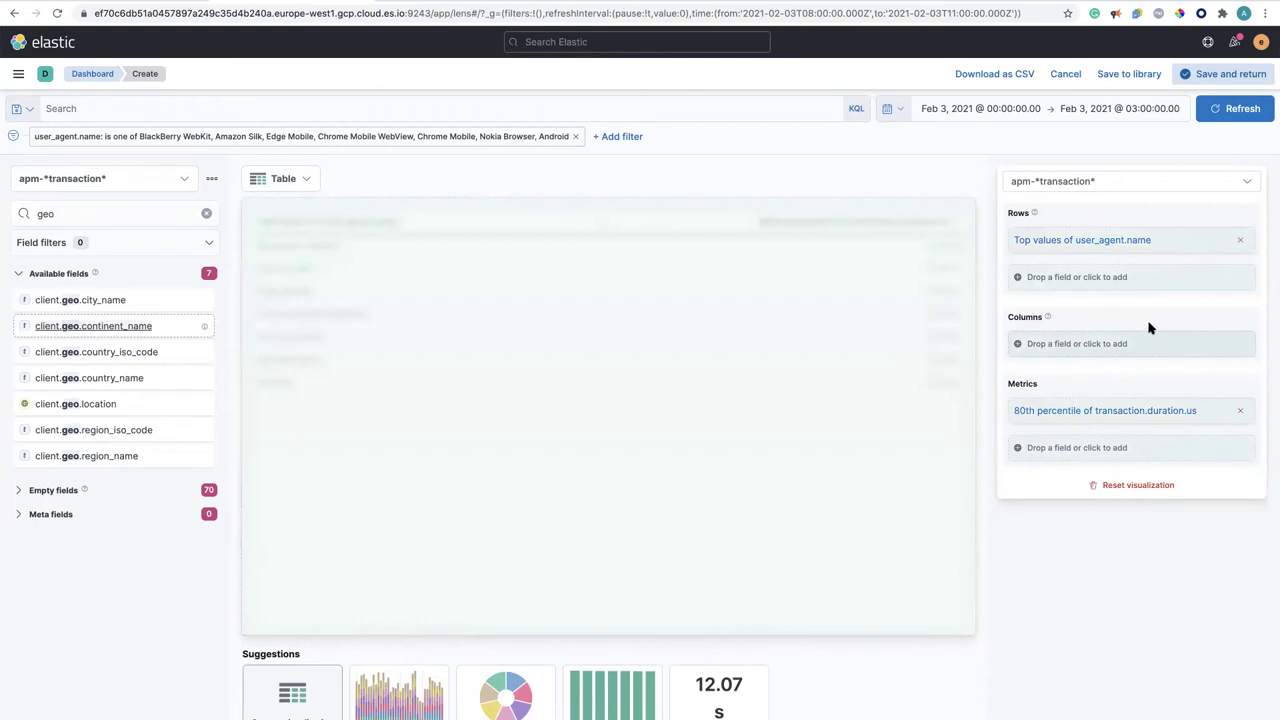
drag(1147, 350, 1145, 345)
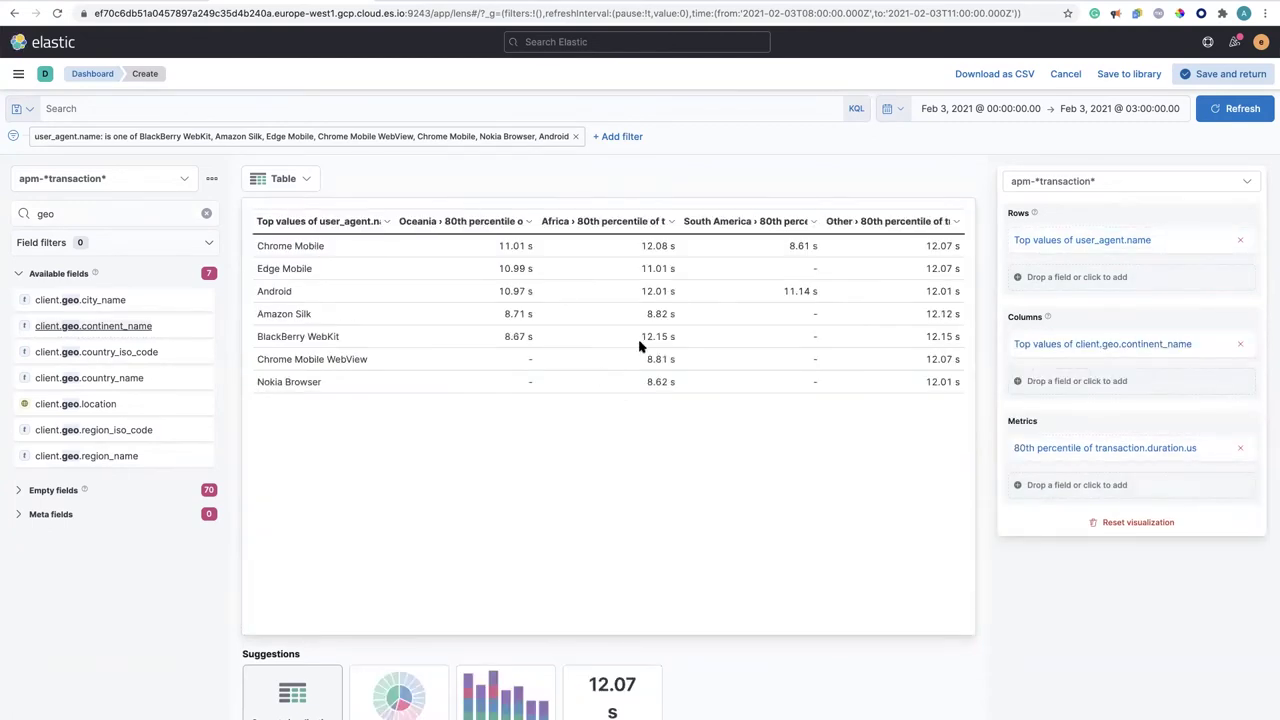
- Rename the table's percentile metric to "80p" and close its settings
click(1058, 450)
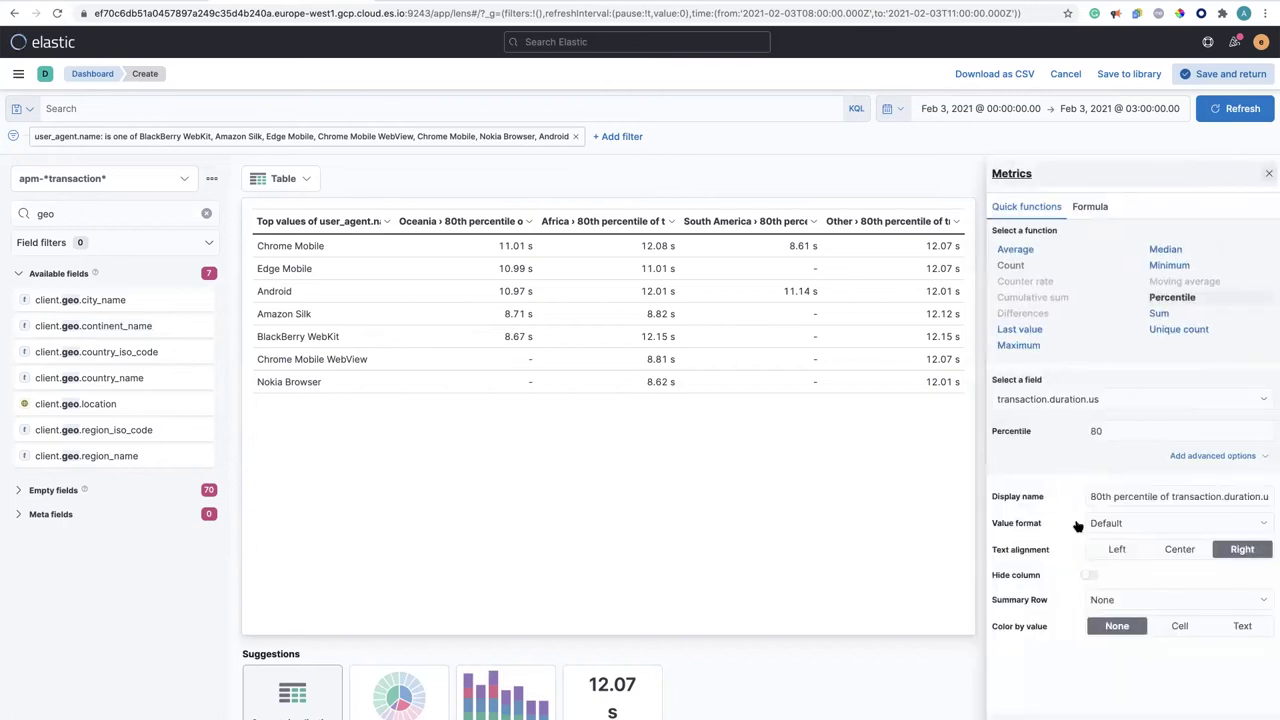
click(1127, 497)
key(ctrl+a)
text(80)
click(577, 337)
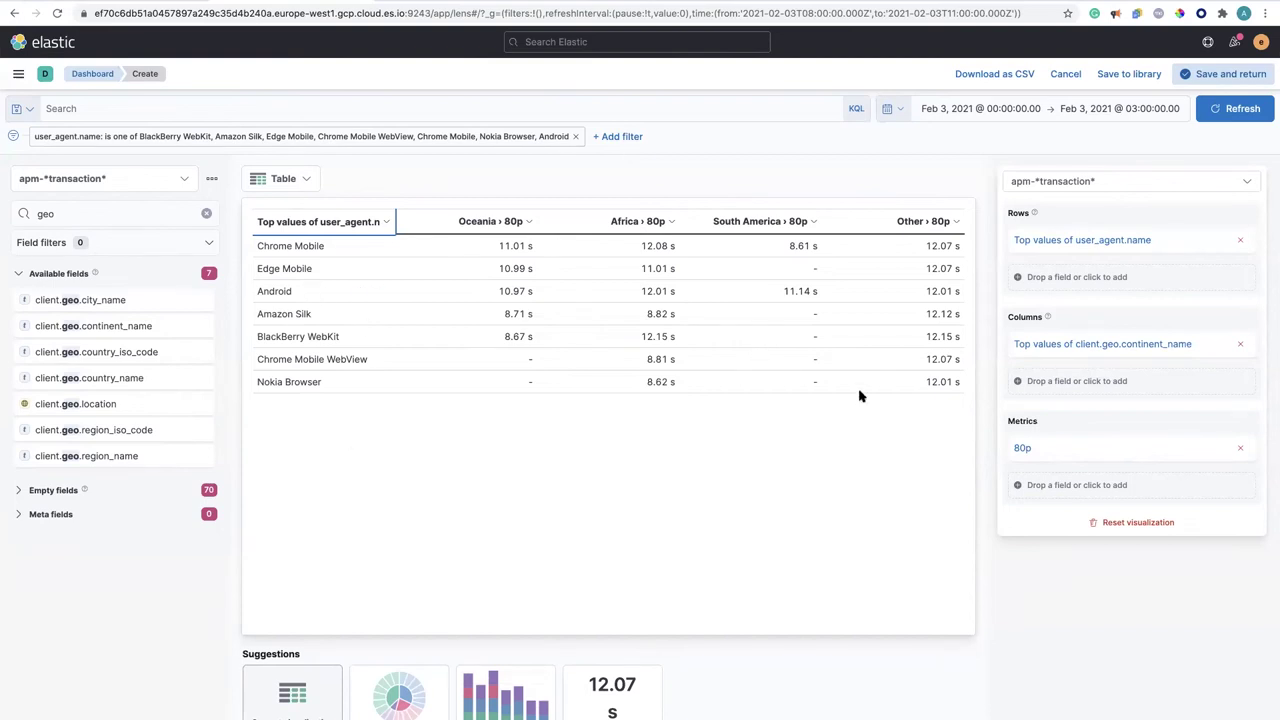
- Color the 80p metric's cells by value with the Temperature palette, and save the table back to the dashboard
click(1050, 448)
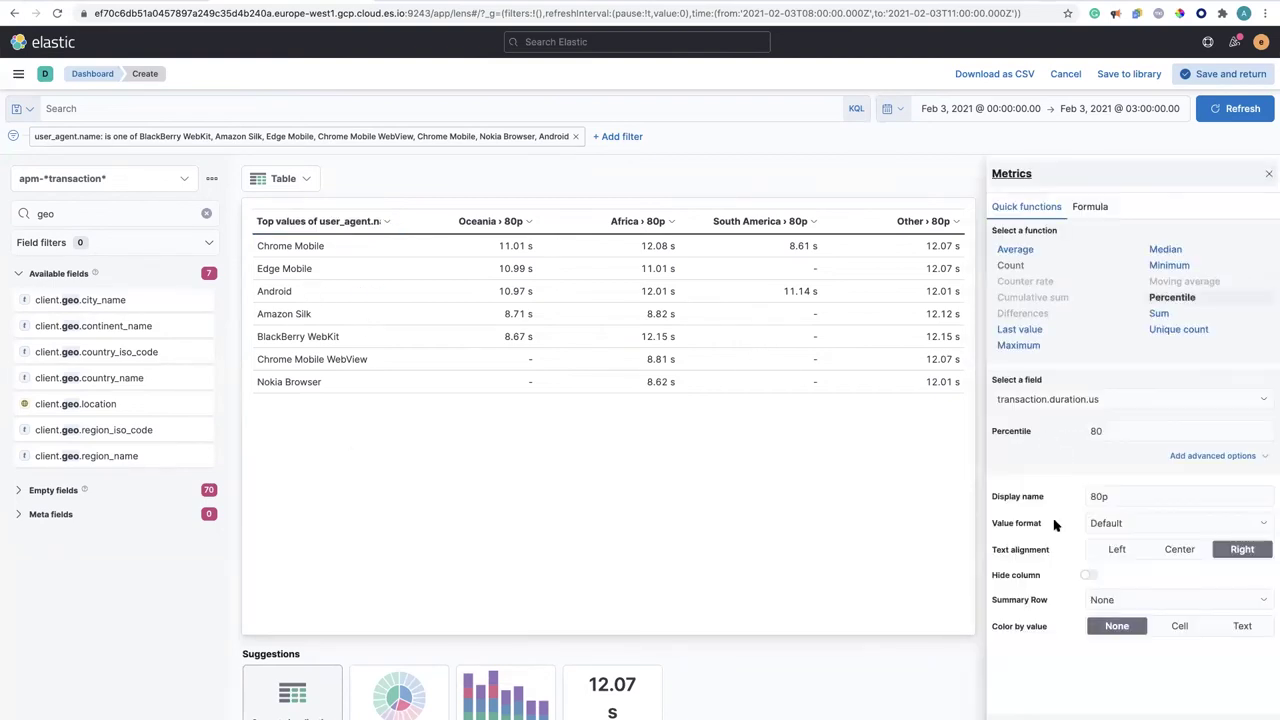
click(1180, 627)
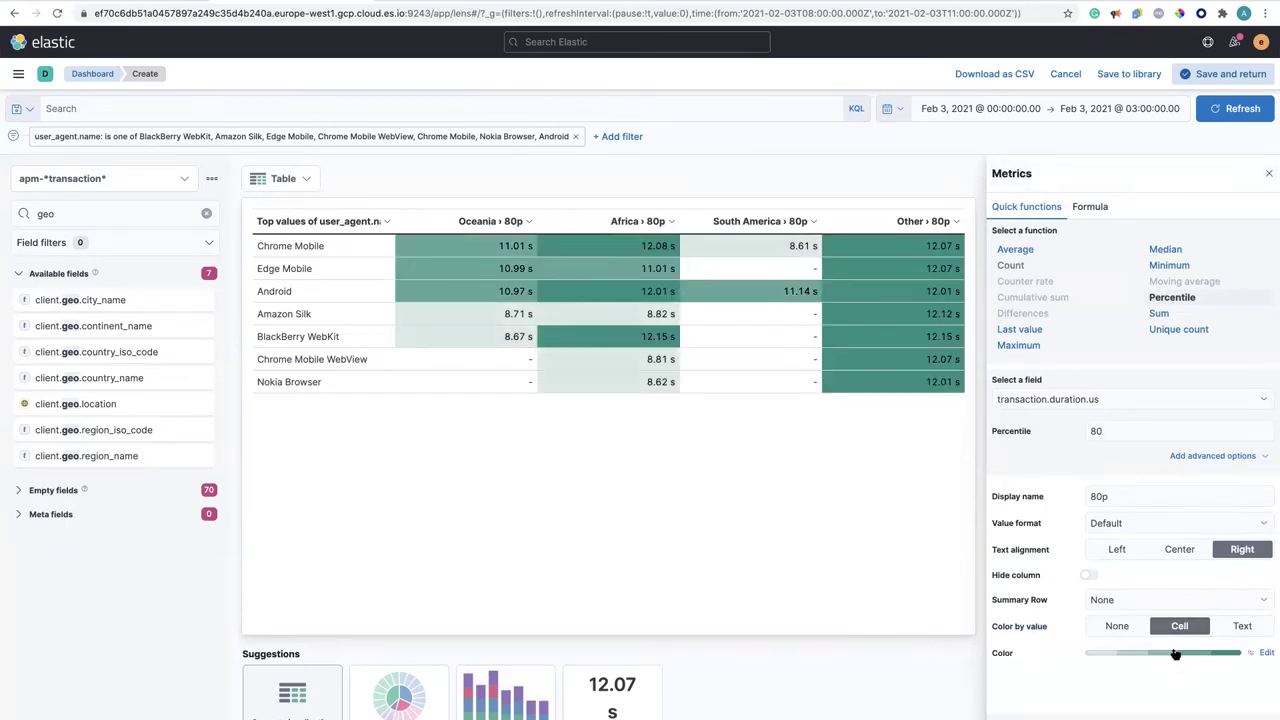
click(1176, 654)
click(1086, 224)
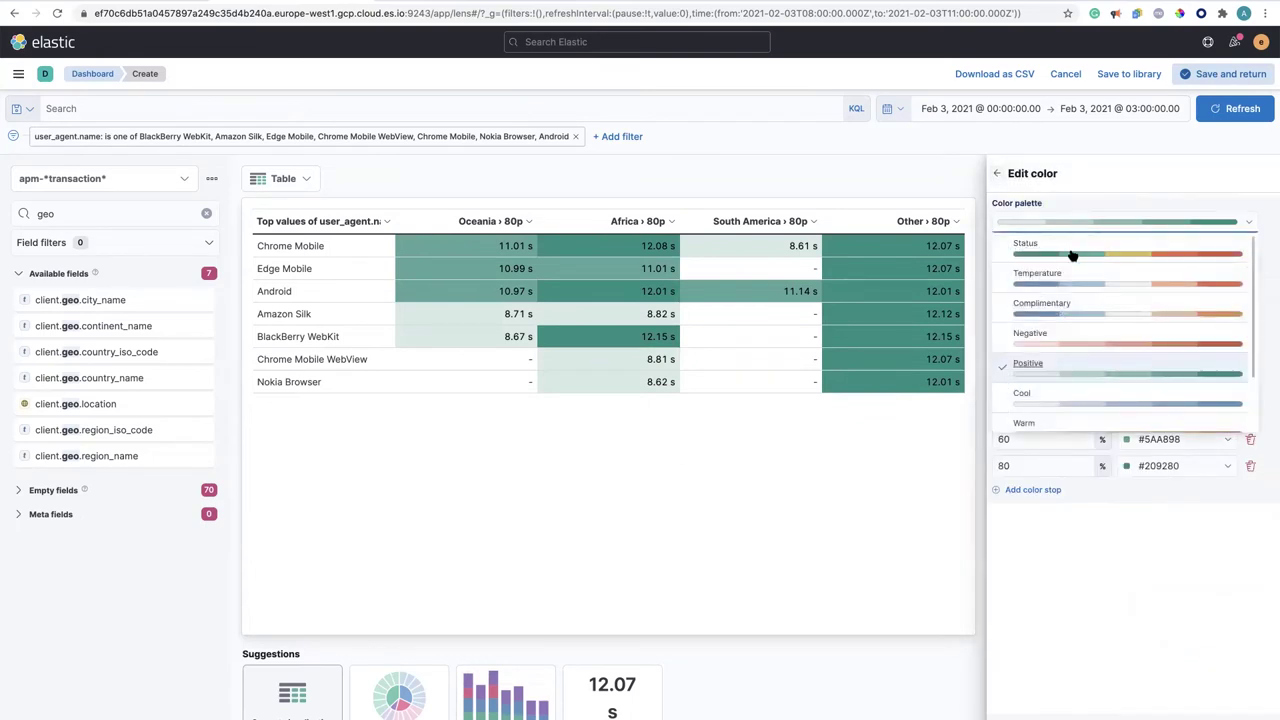
click(1068, 281)
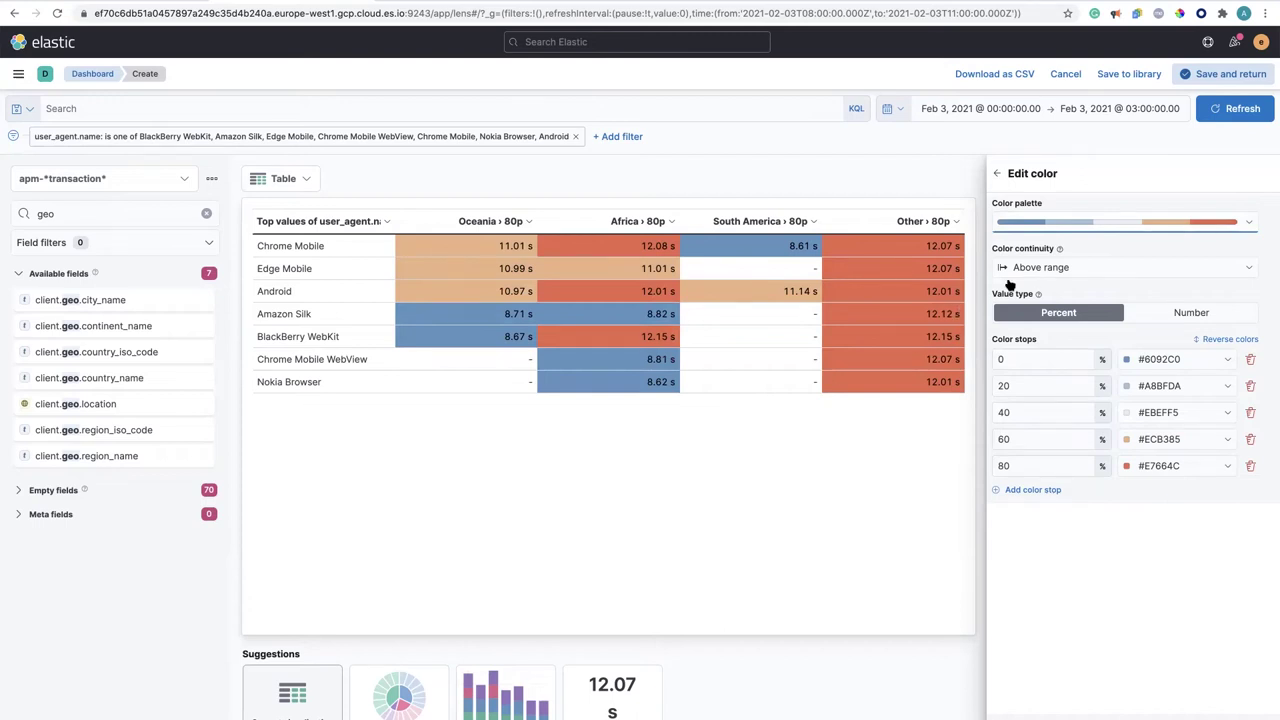
click(1226, 74)
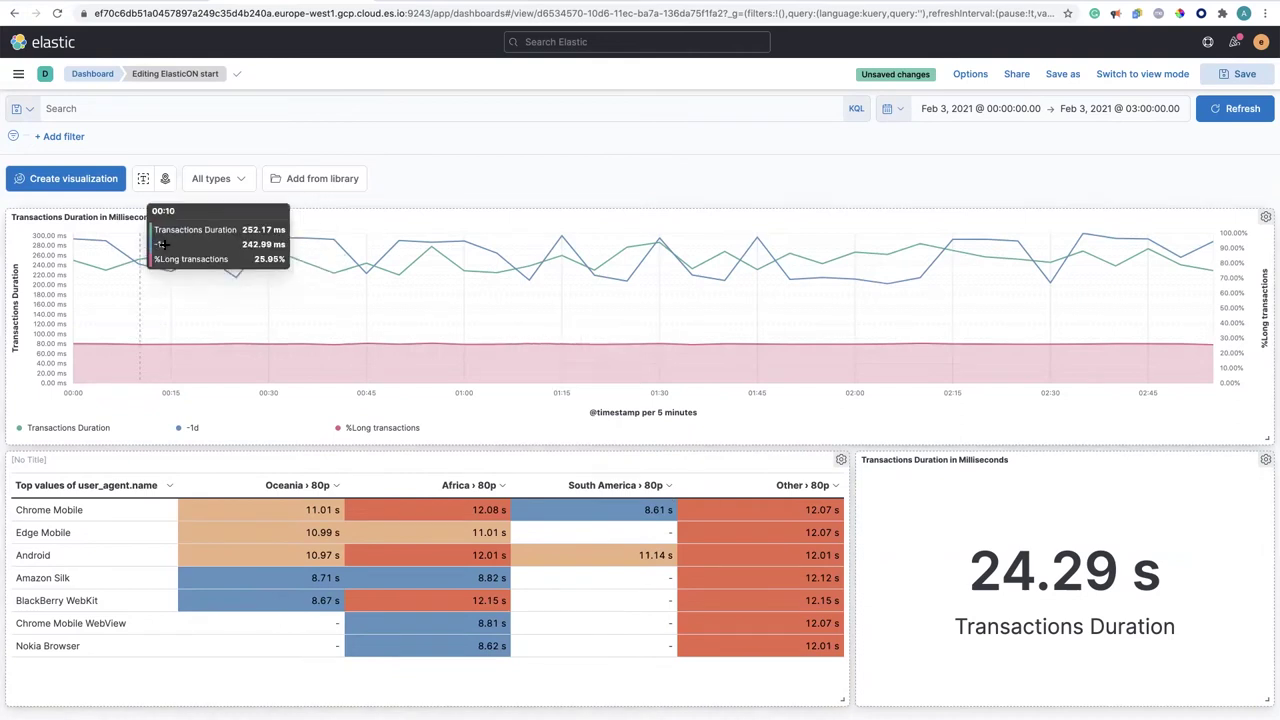
- Start a new dashboard visualization, search the fields for "geo", and visualize client.geo.location in Maps
click(55, 180)
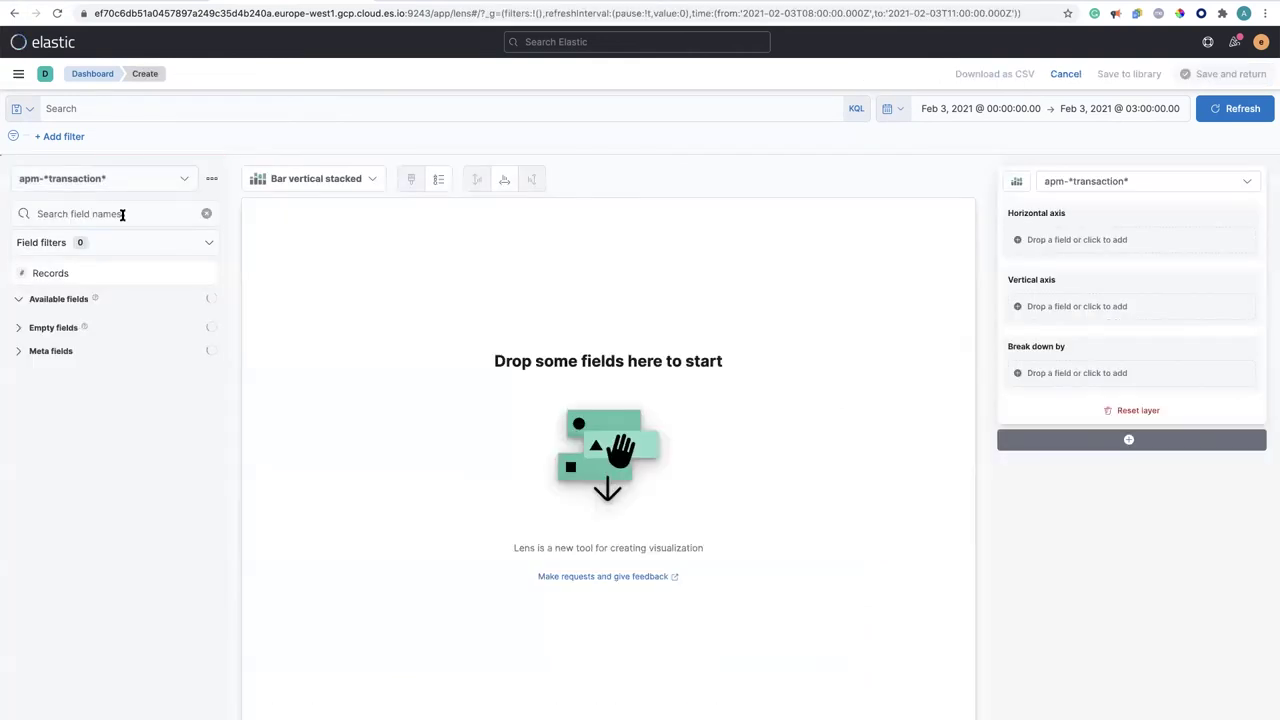
text(geo)
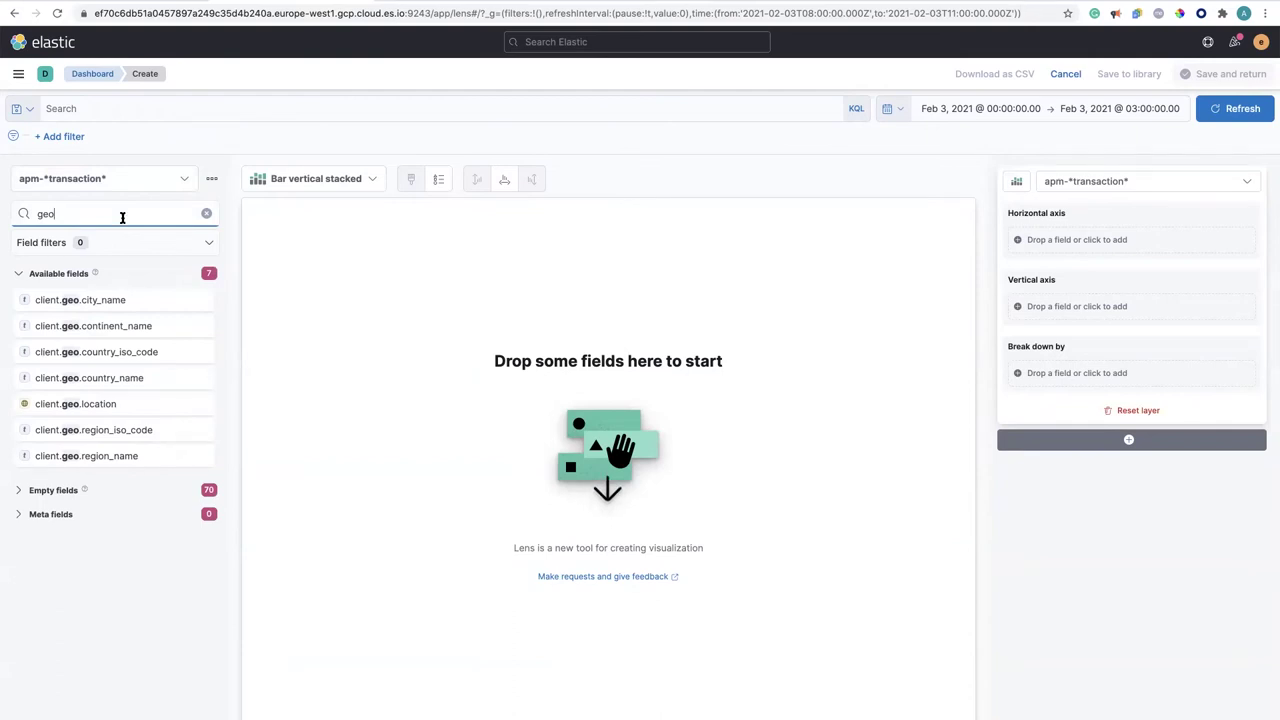
click(47, 406)
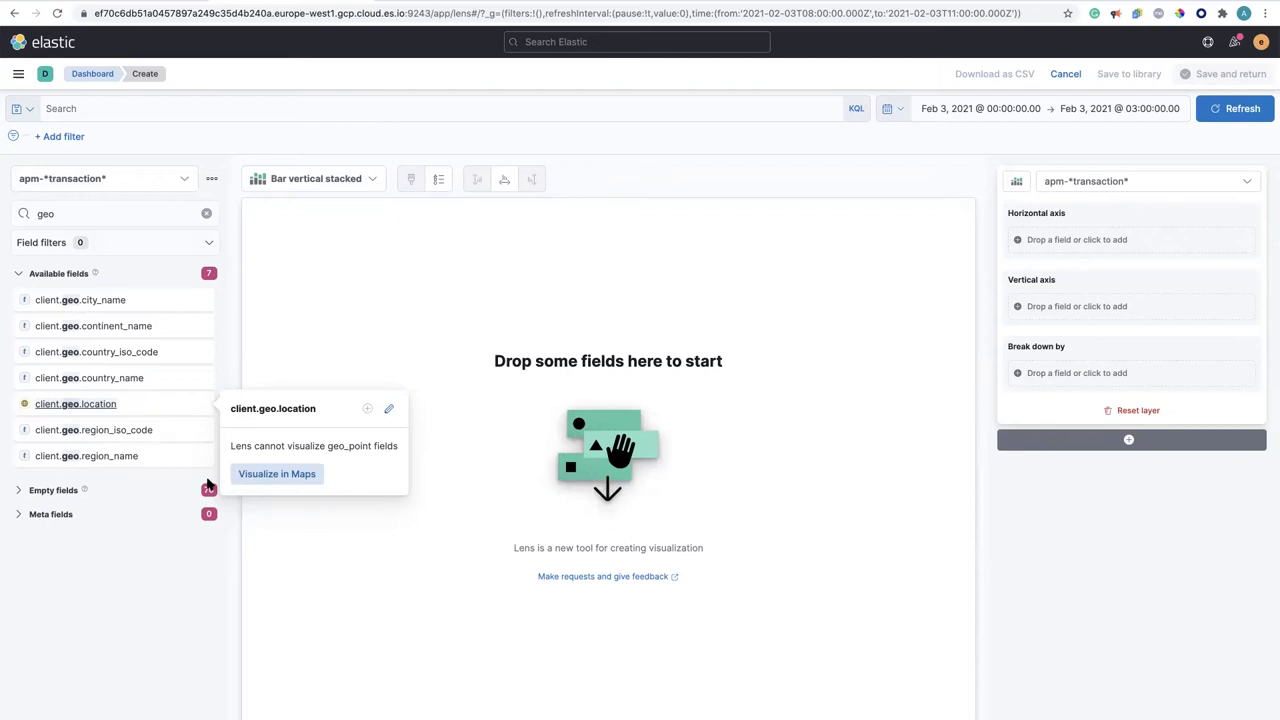
click(277, 473)
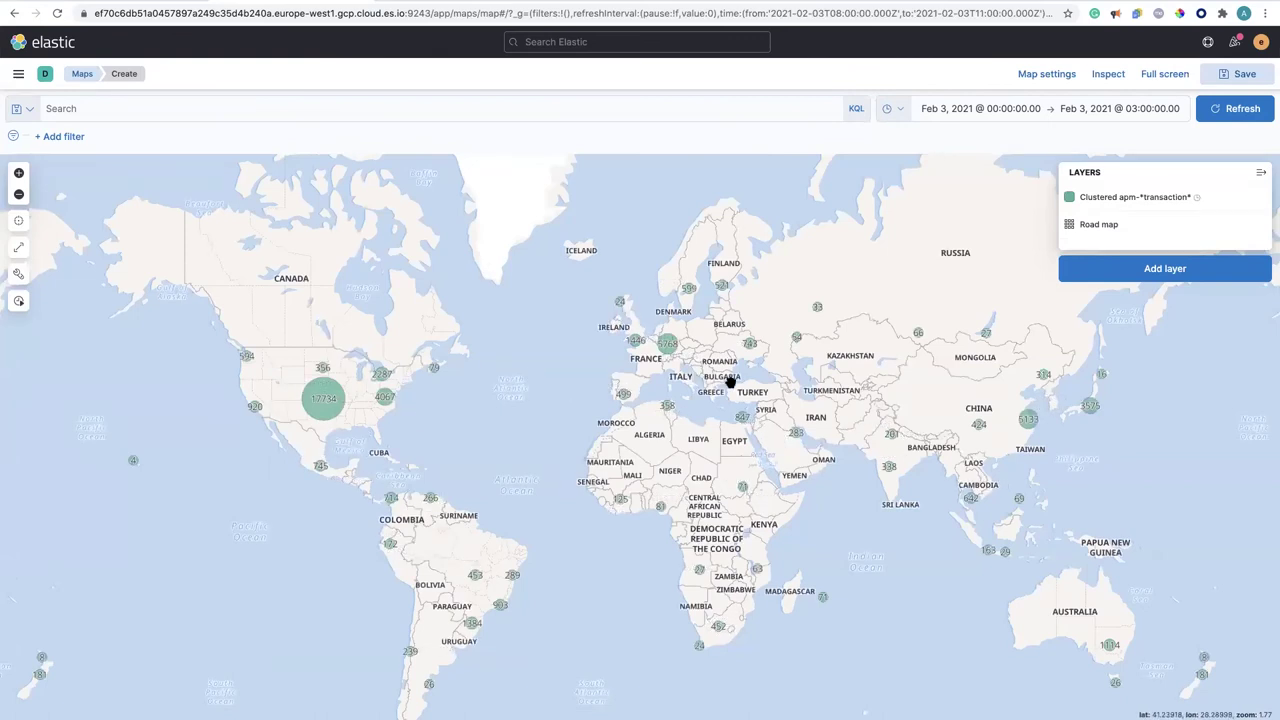
- Examine how the clustered transactions are distributed on the map, looking closer at Europe and then worldwide
scroll(850, 355, up, 1)
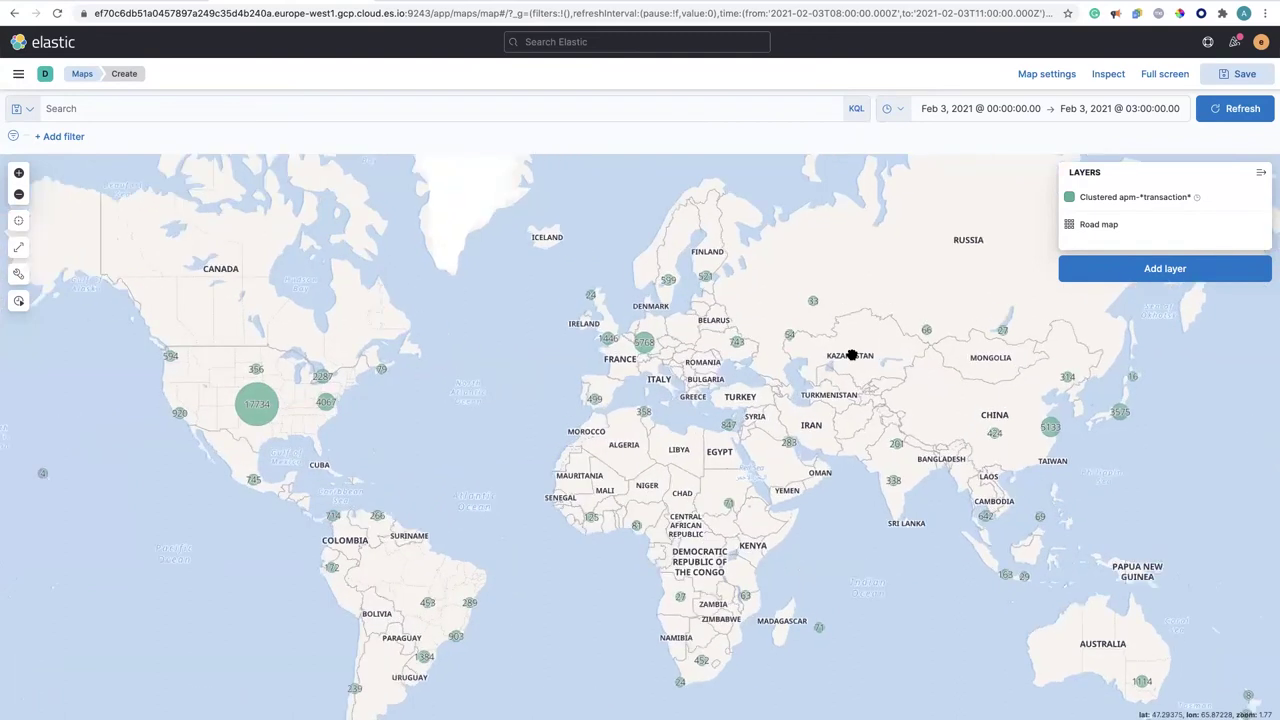
scroll(640, 325, up, 3)
scroll(640, 325, up, 2)
scroll(640, 325, up, 1)
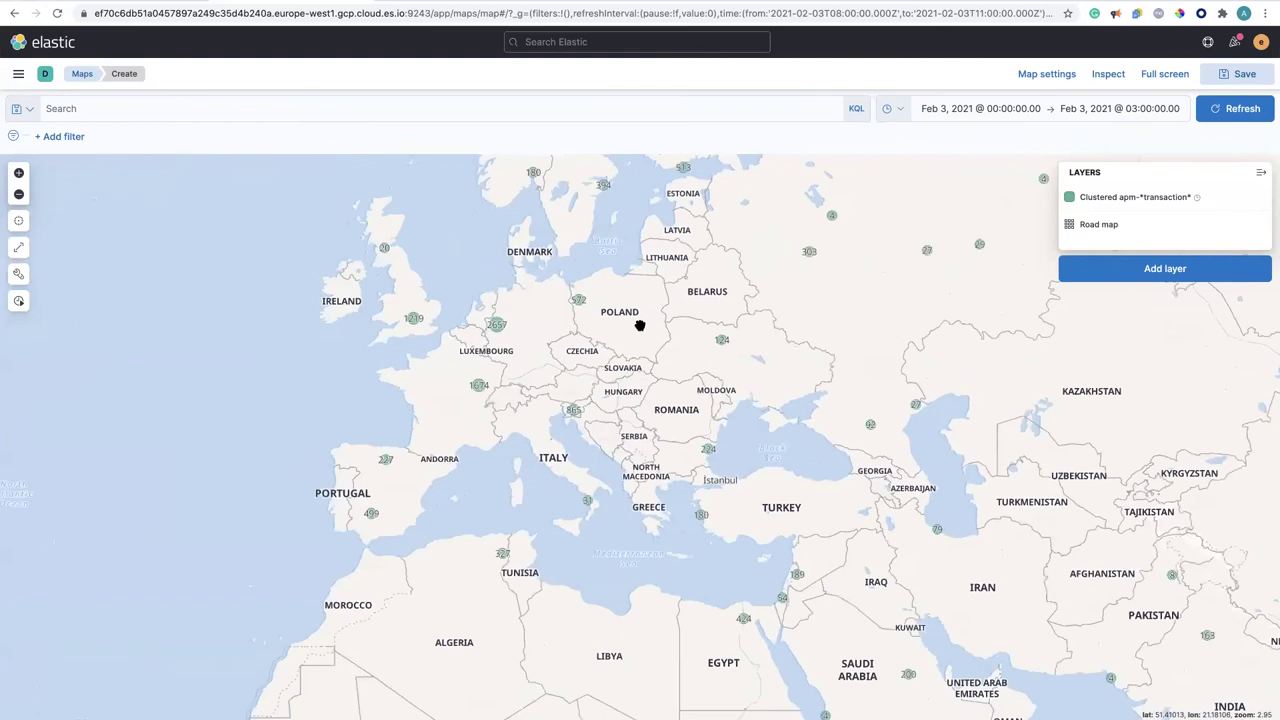
scroll(640, 325, up, 4)
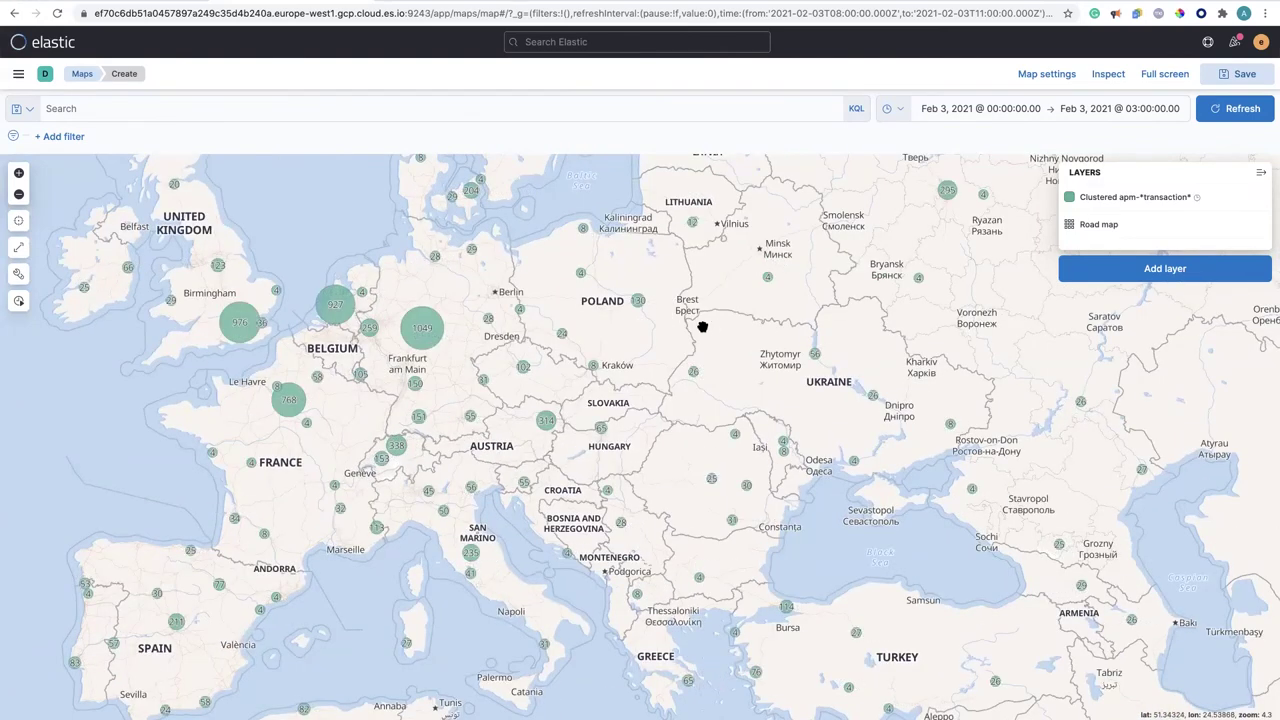
scroll(702, 327, down, 3)
scroll(729, 320, down, 5)
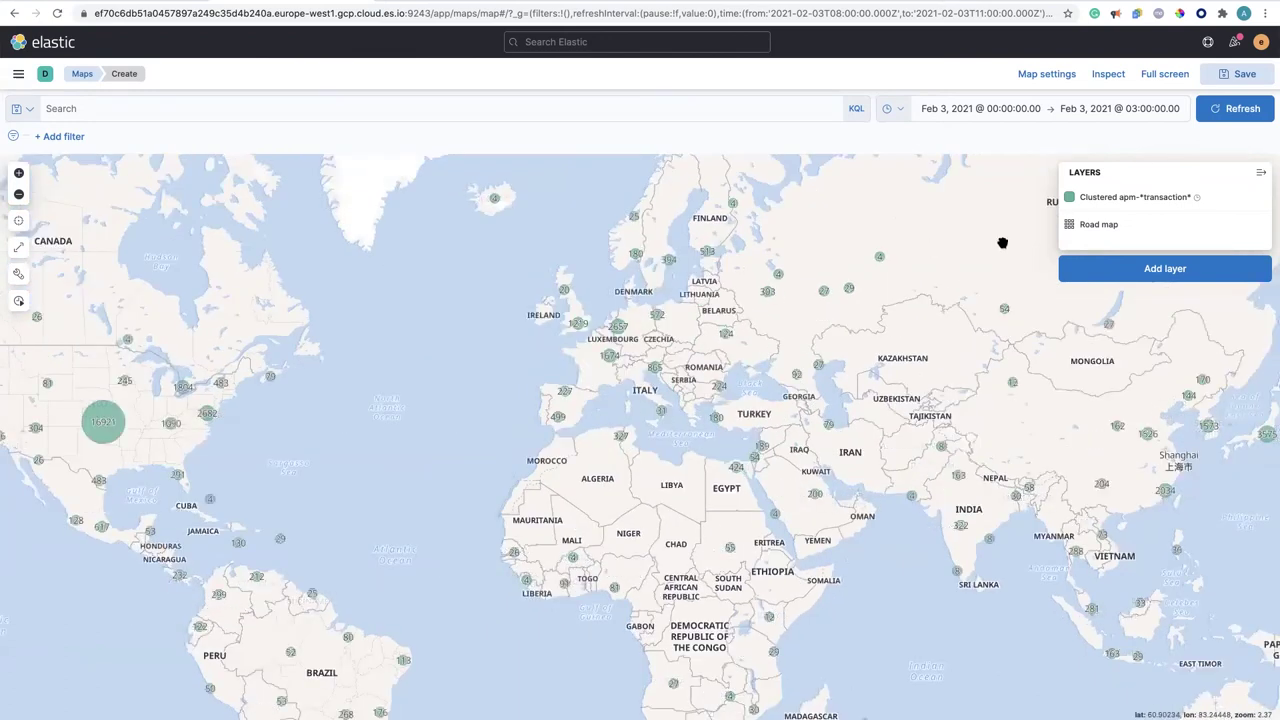
- Start a new Observability layer on the map, using the APM RUM Performance layer type
click(1160, 270)
scroll(1078, 425, down, 5)
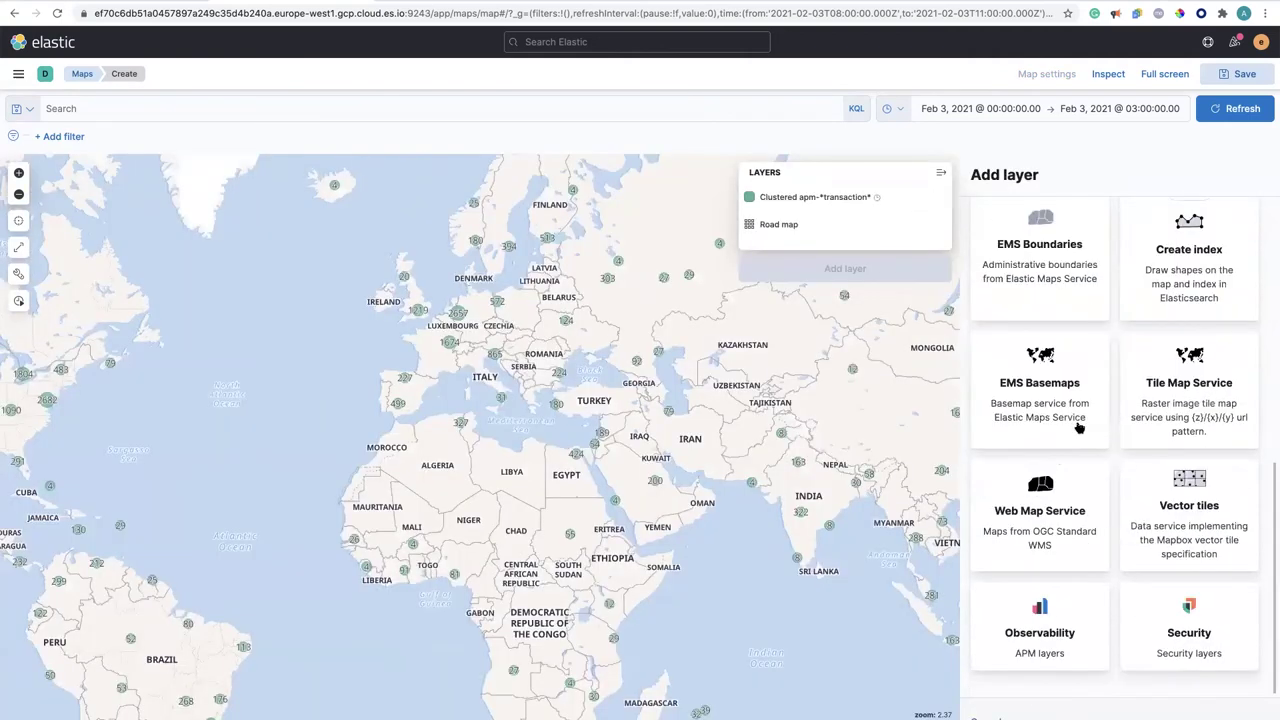
click(1043, 606)
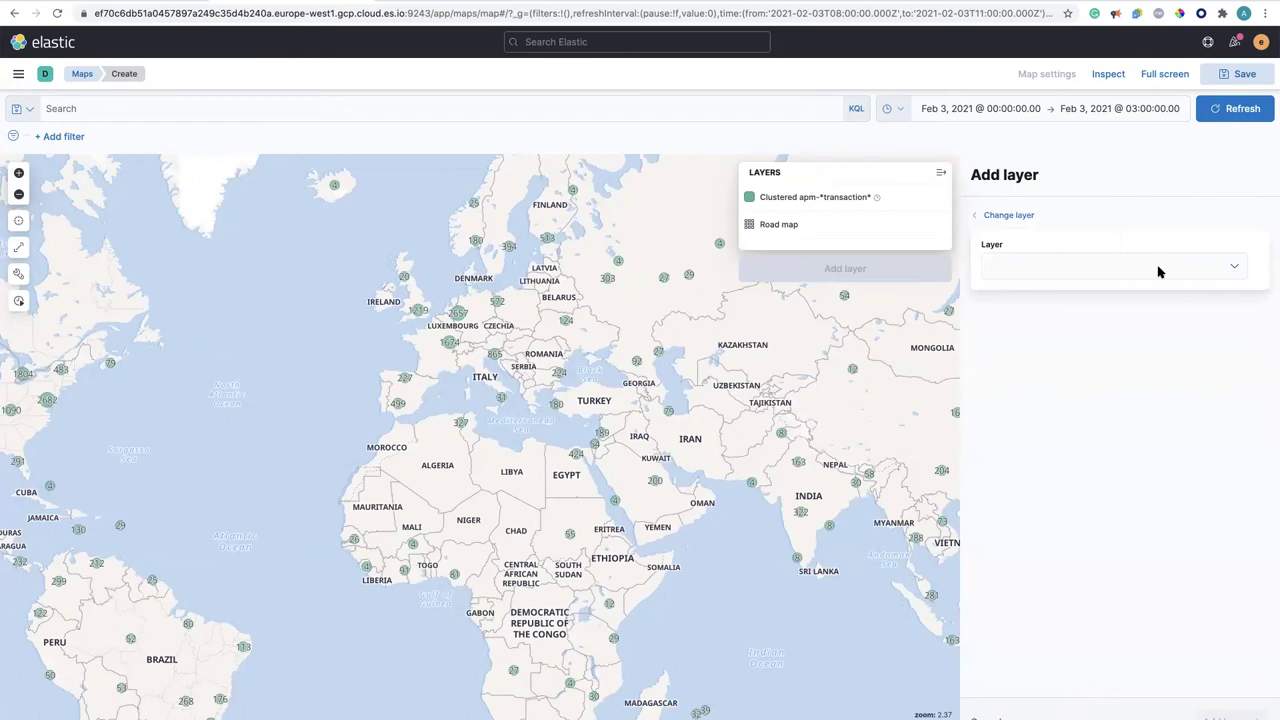
click(1156, 269)
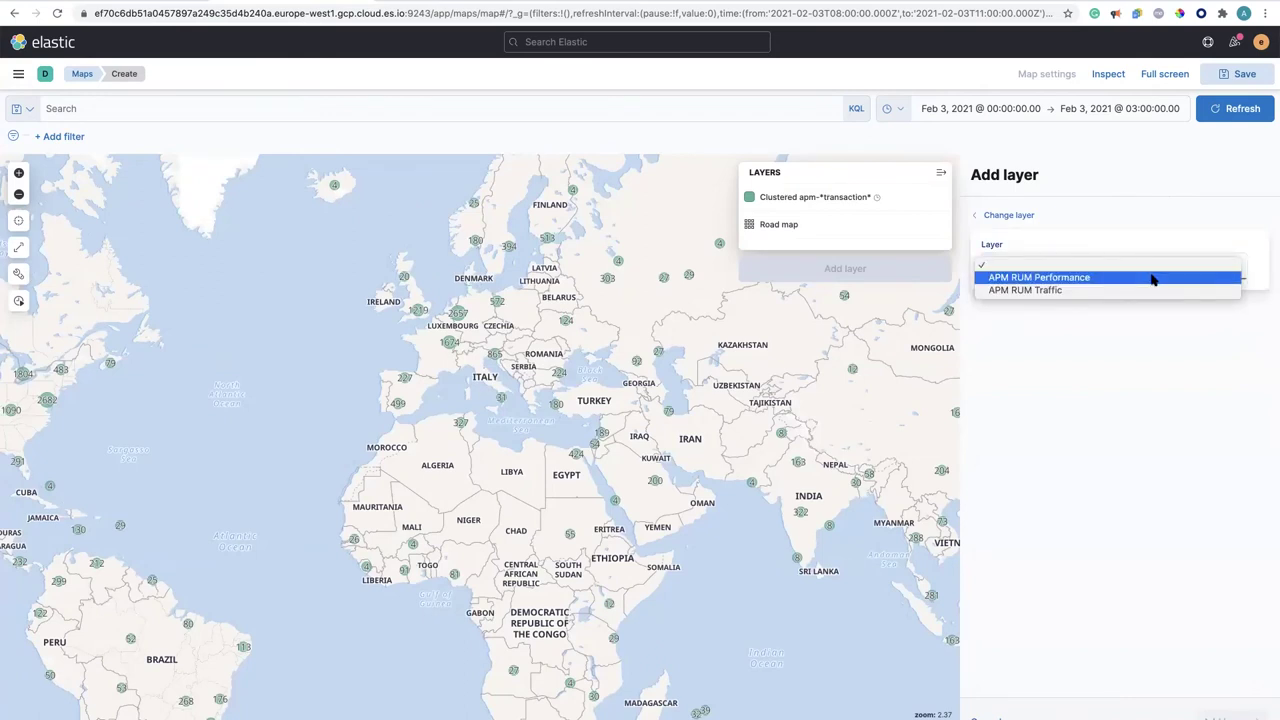
click(1152, 279)
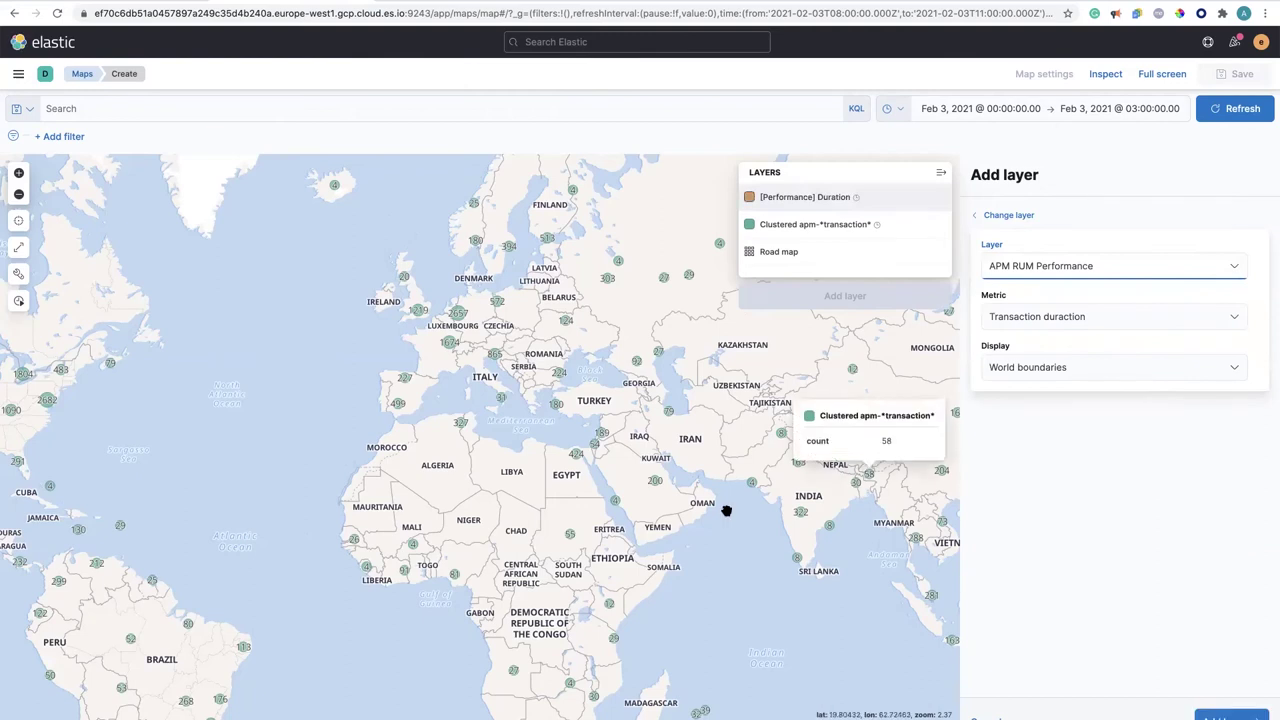
- Compare average transaction duration across countries such as Belarus and France, and add the performance layer to the map
scroll(710, 527, down, 3)
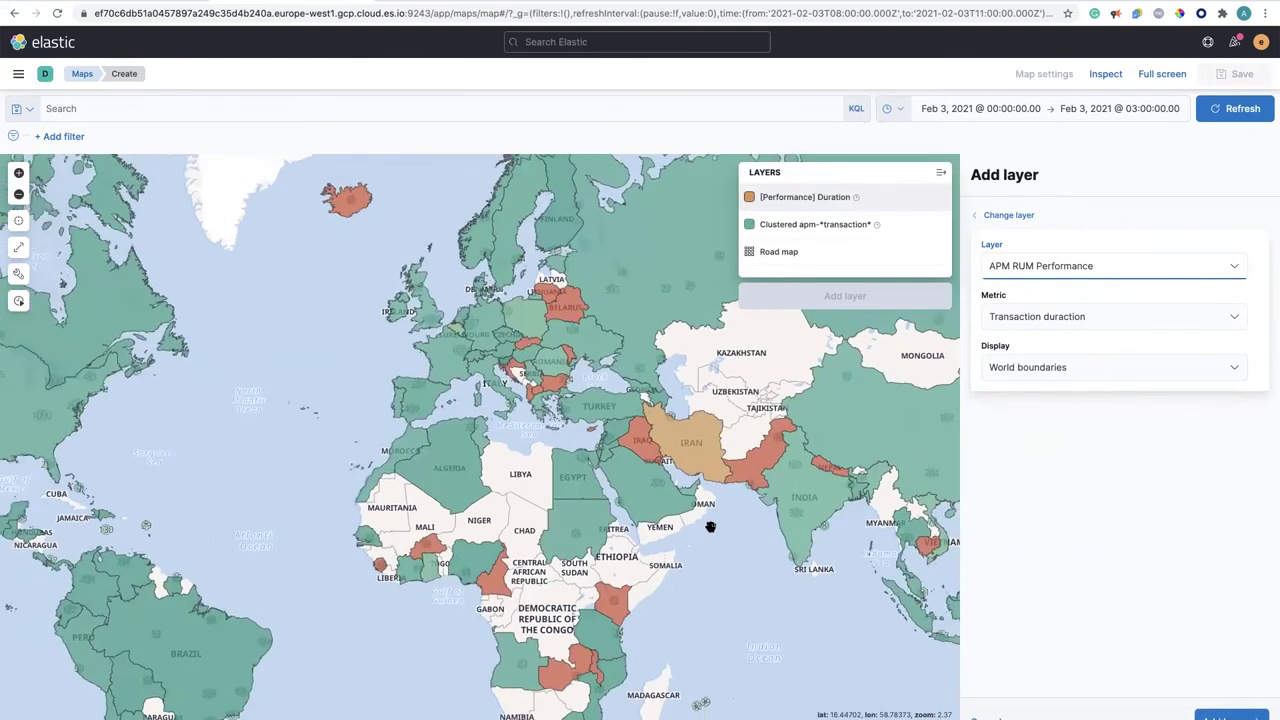
click(586, 480)
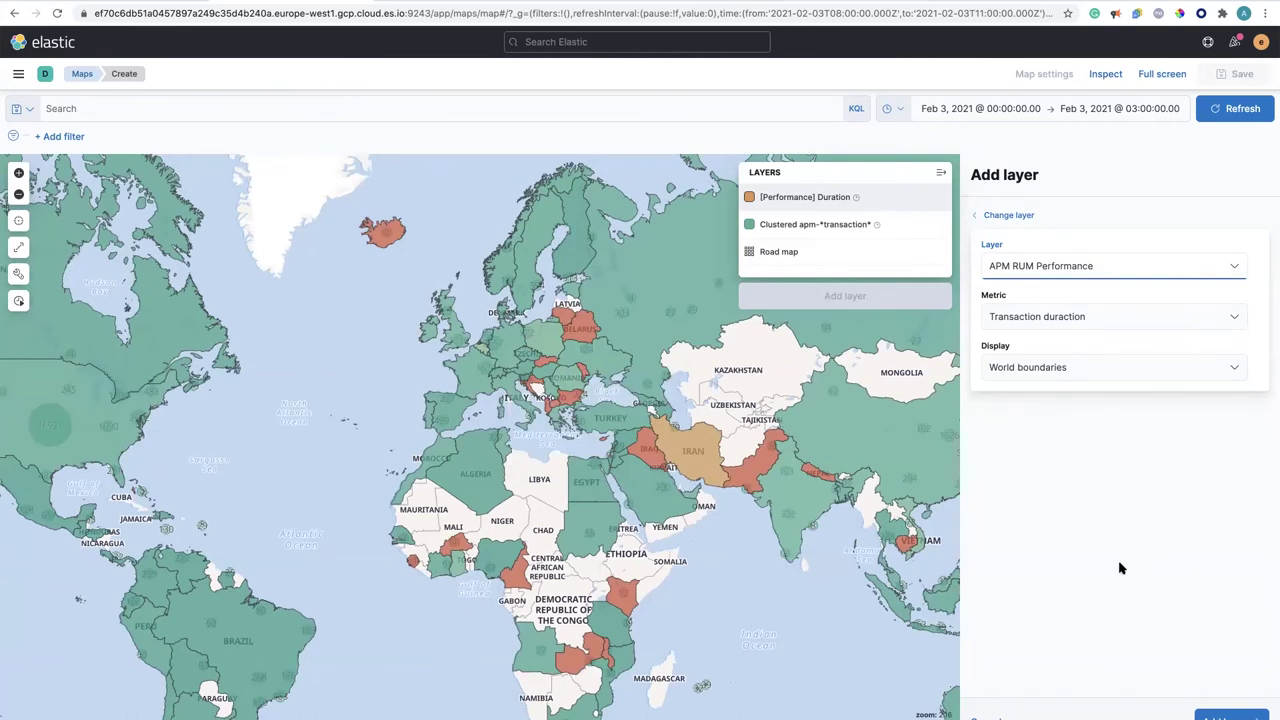
mouse_move(584, 323)
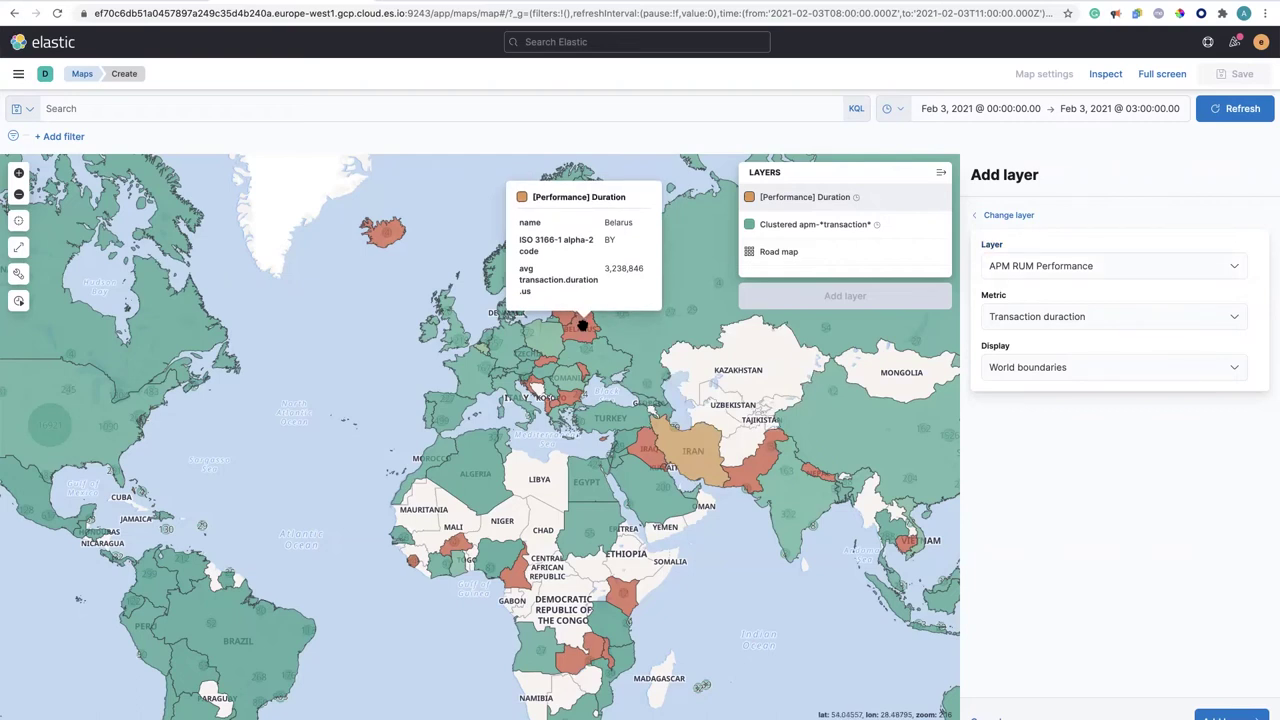
mouse_move(473, 380)
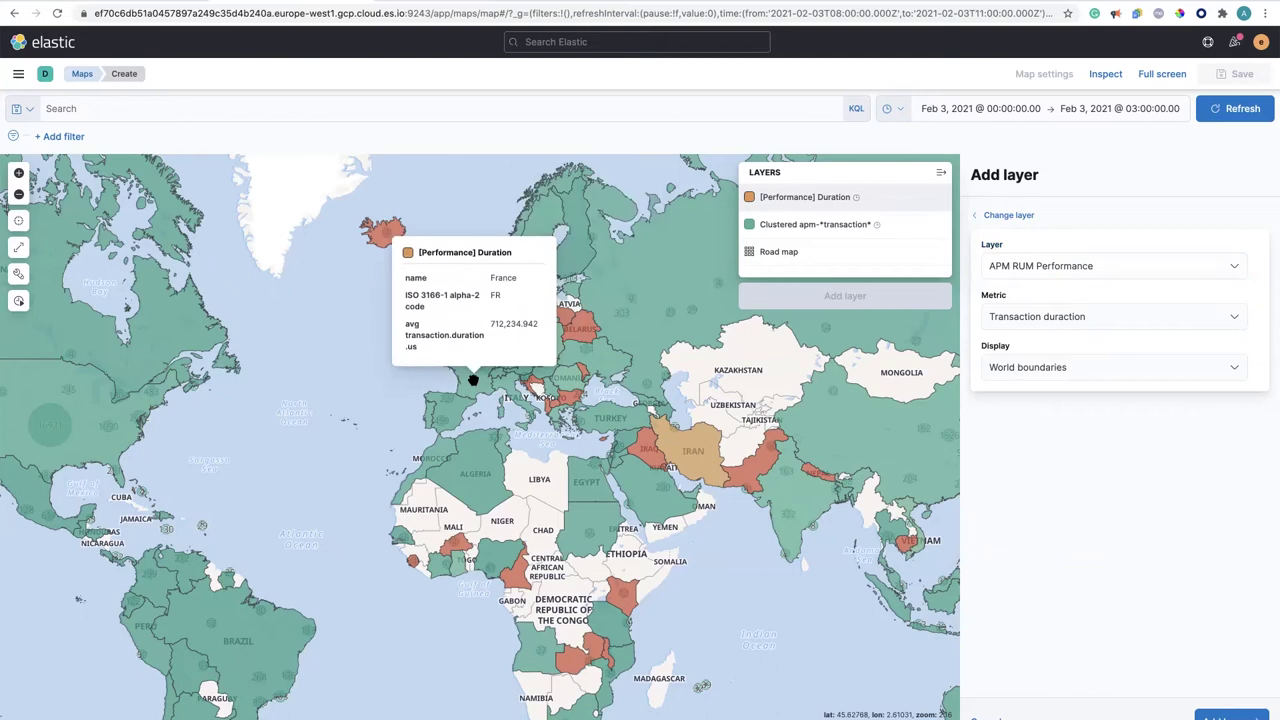
click(1232, 716)
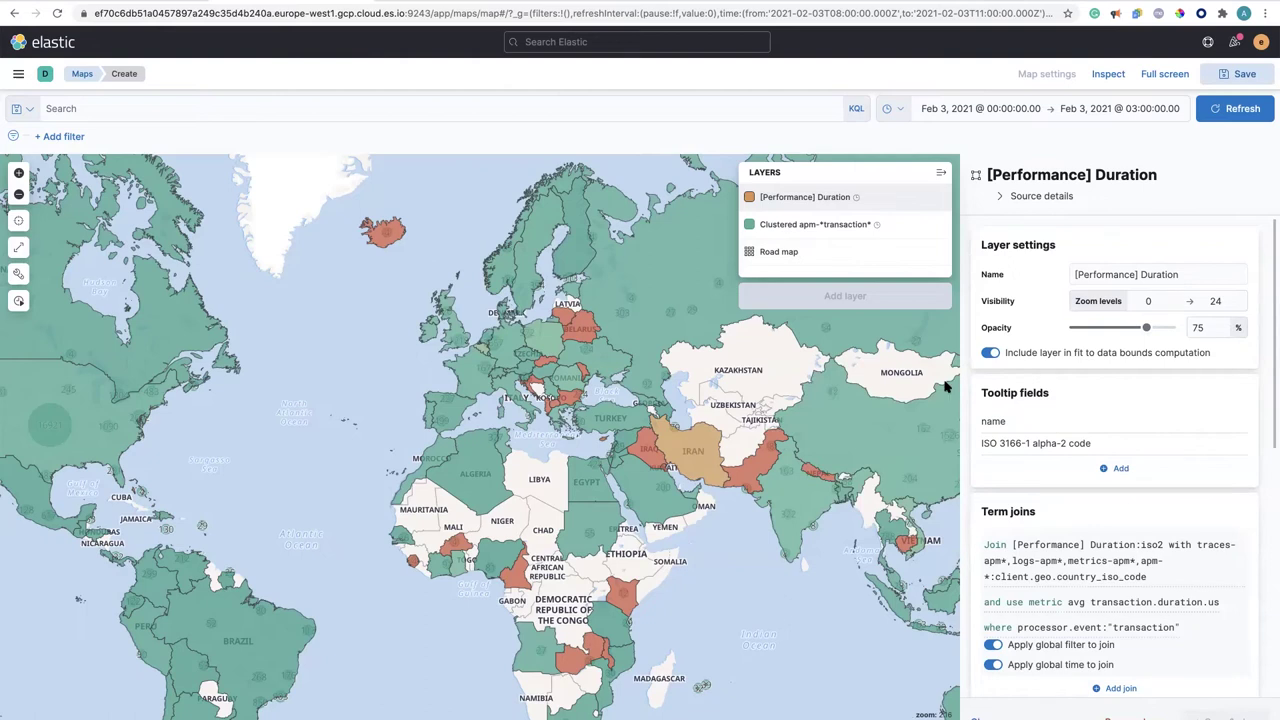
mouse_move(529, 334)
- Save the map with the title "geo" to the existing "ElasticON start" dashboard and go to that dashboard
click(1255, 76)
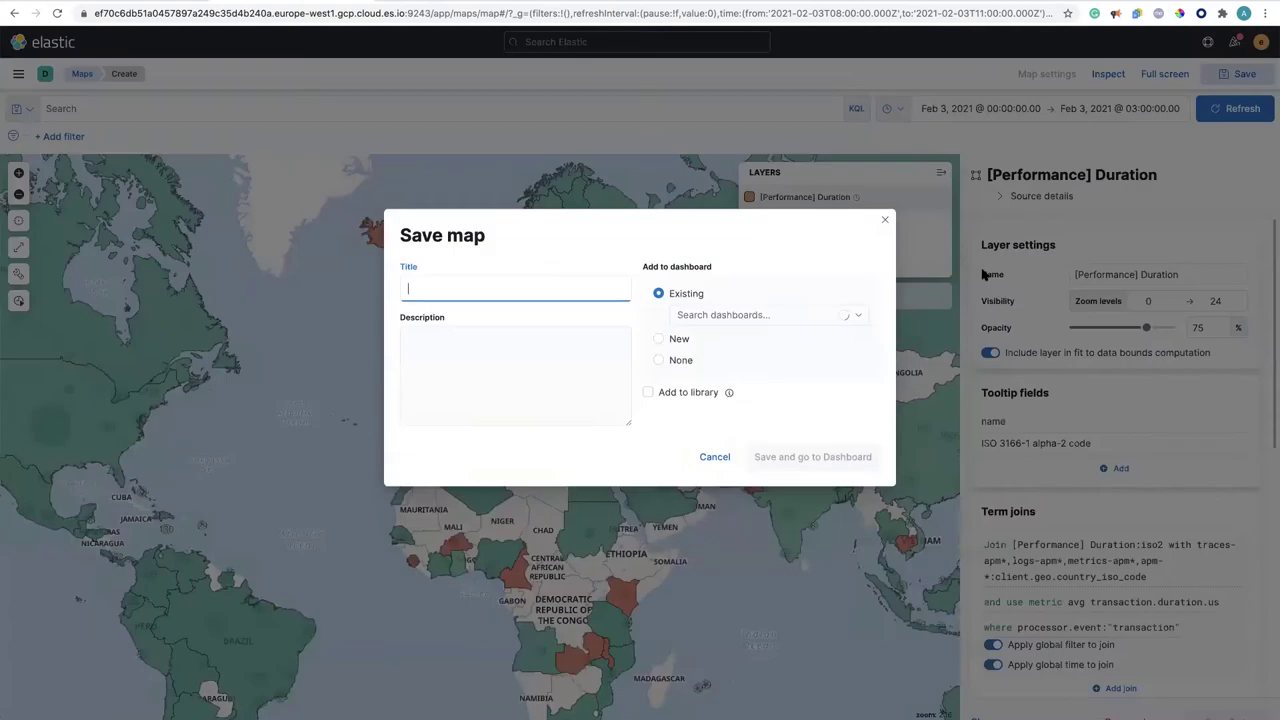
click(782, 322)
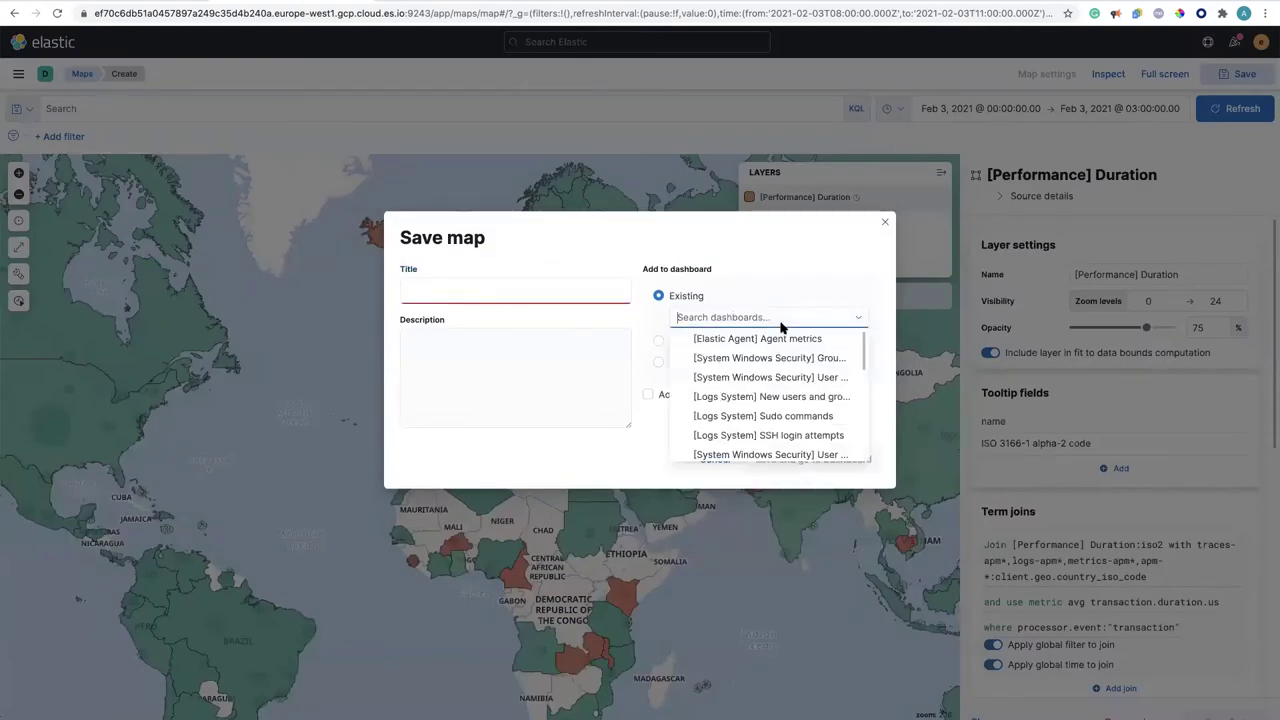
text(sta)
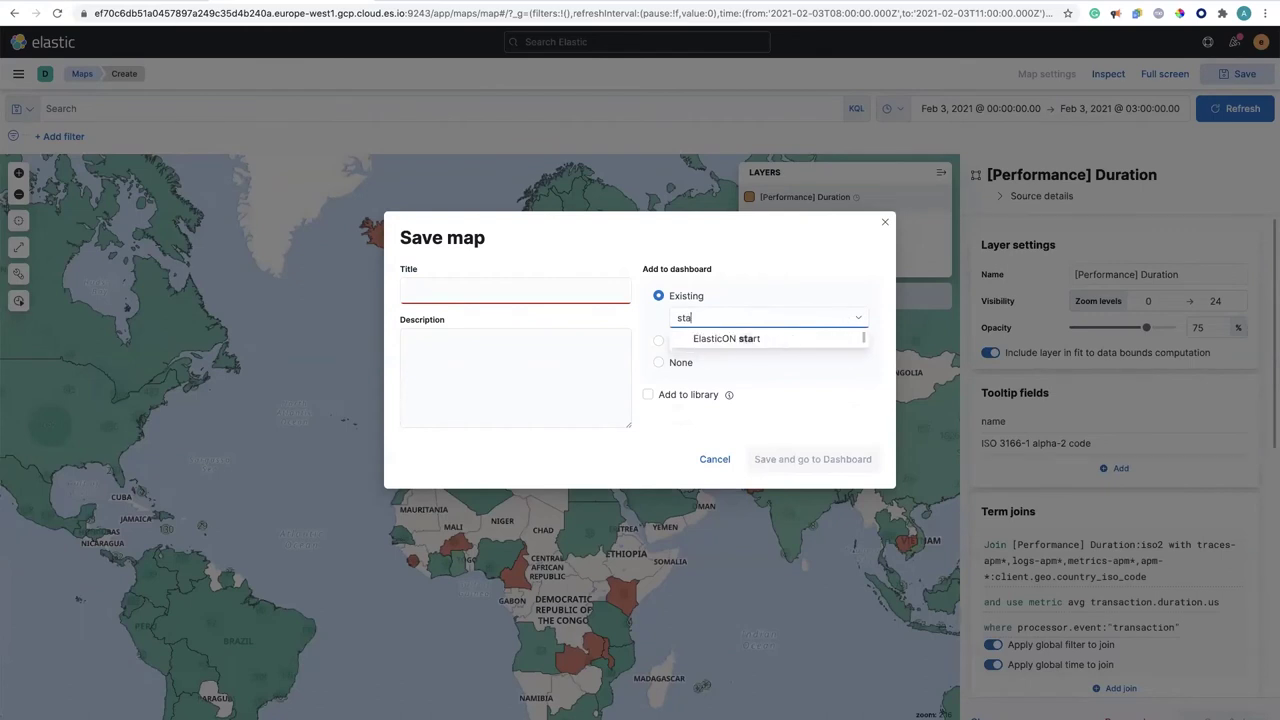
click(744, 347)
click(538, 294)
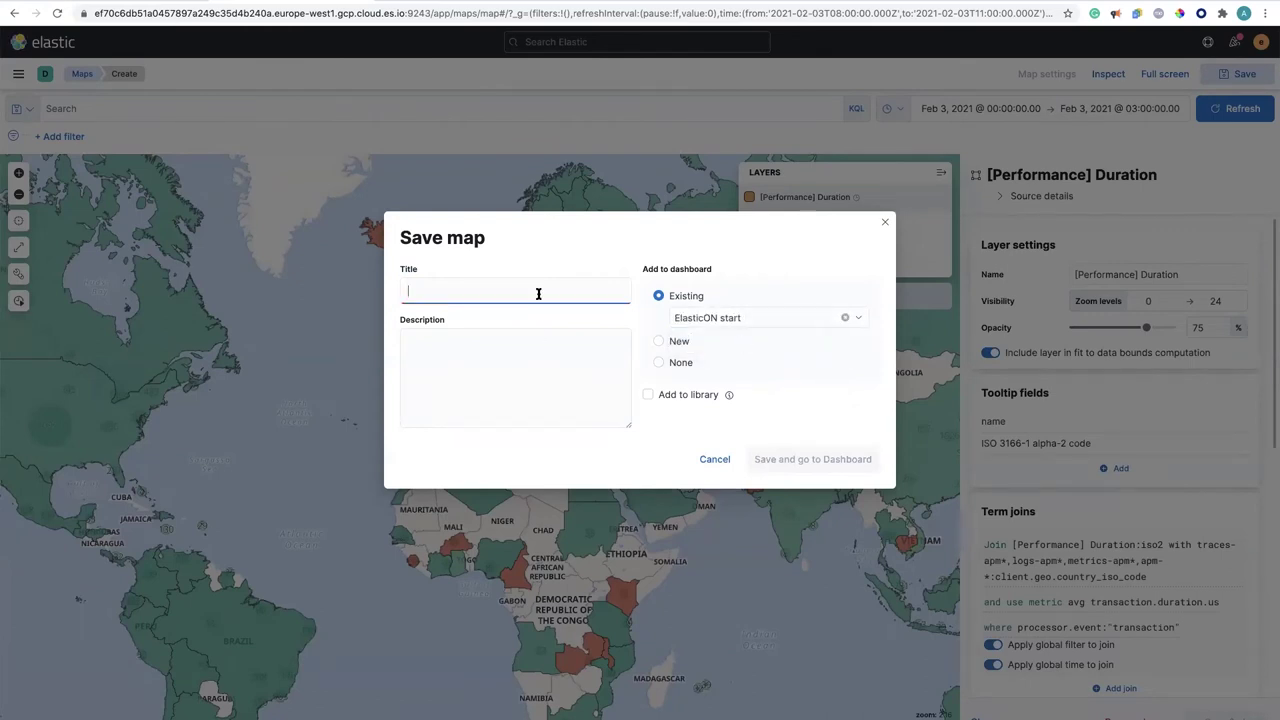
text(geo)
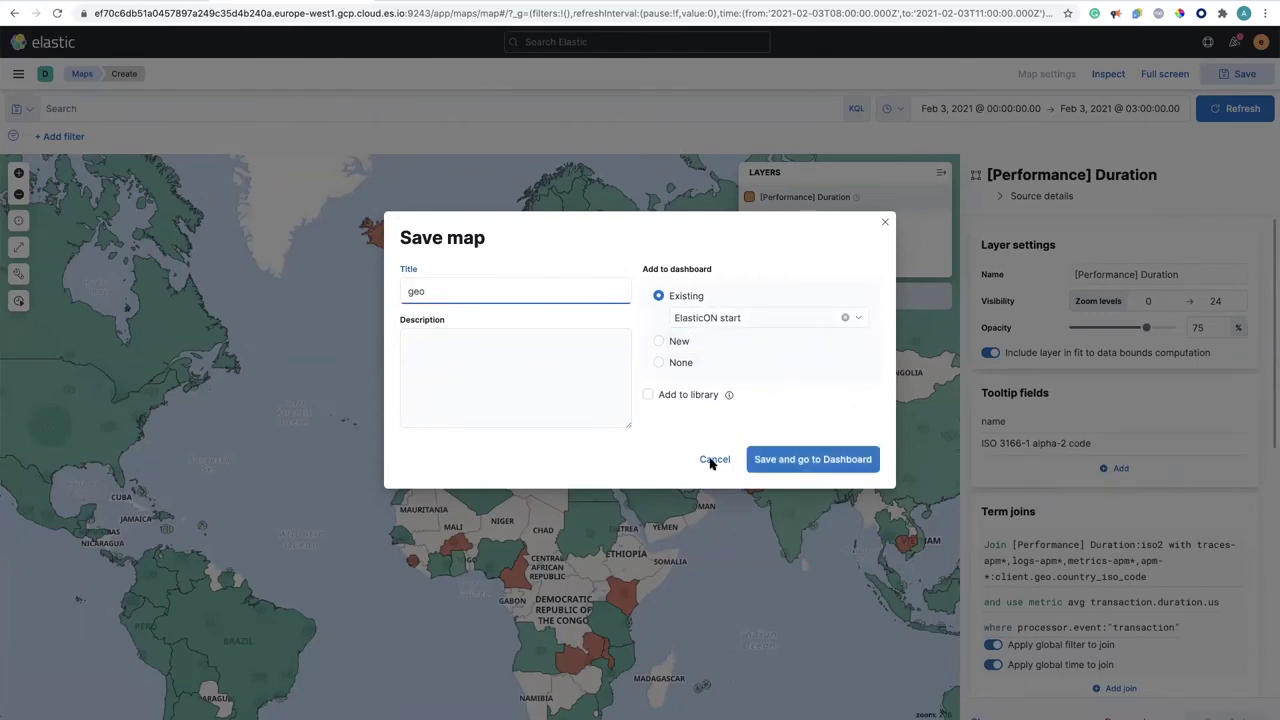
click(818, 459)
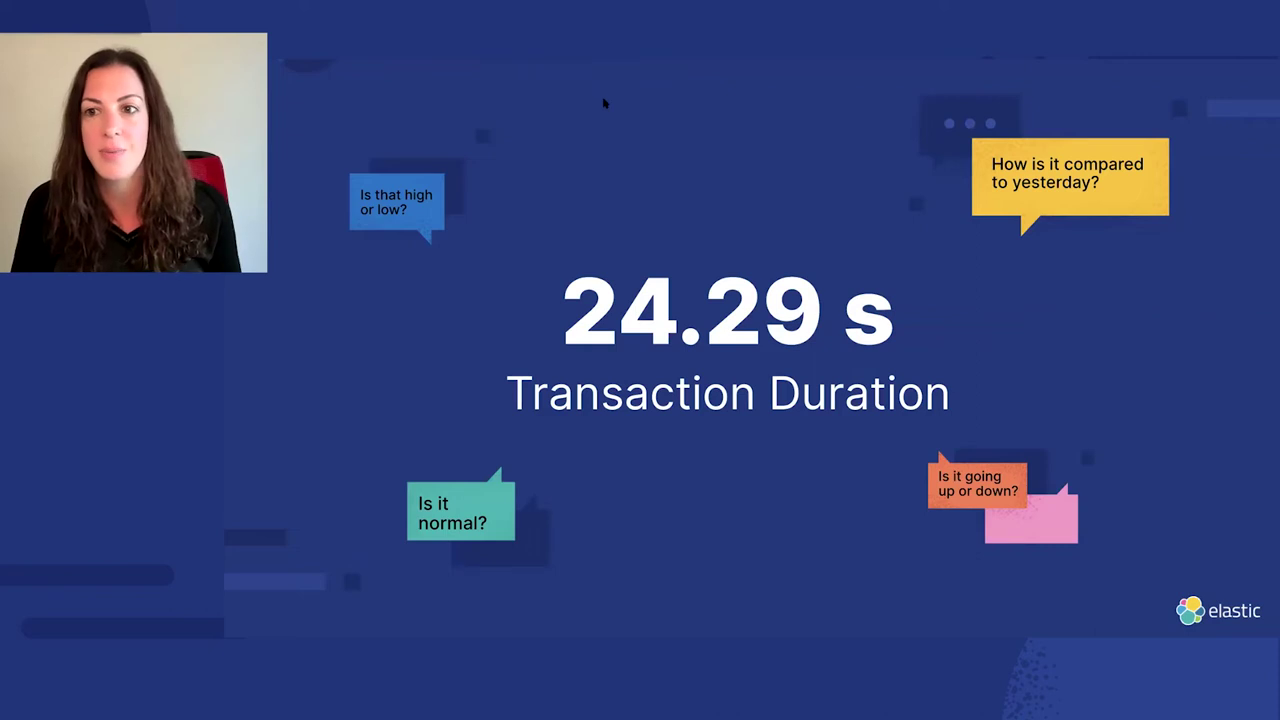
key(Right)
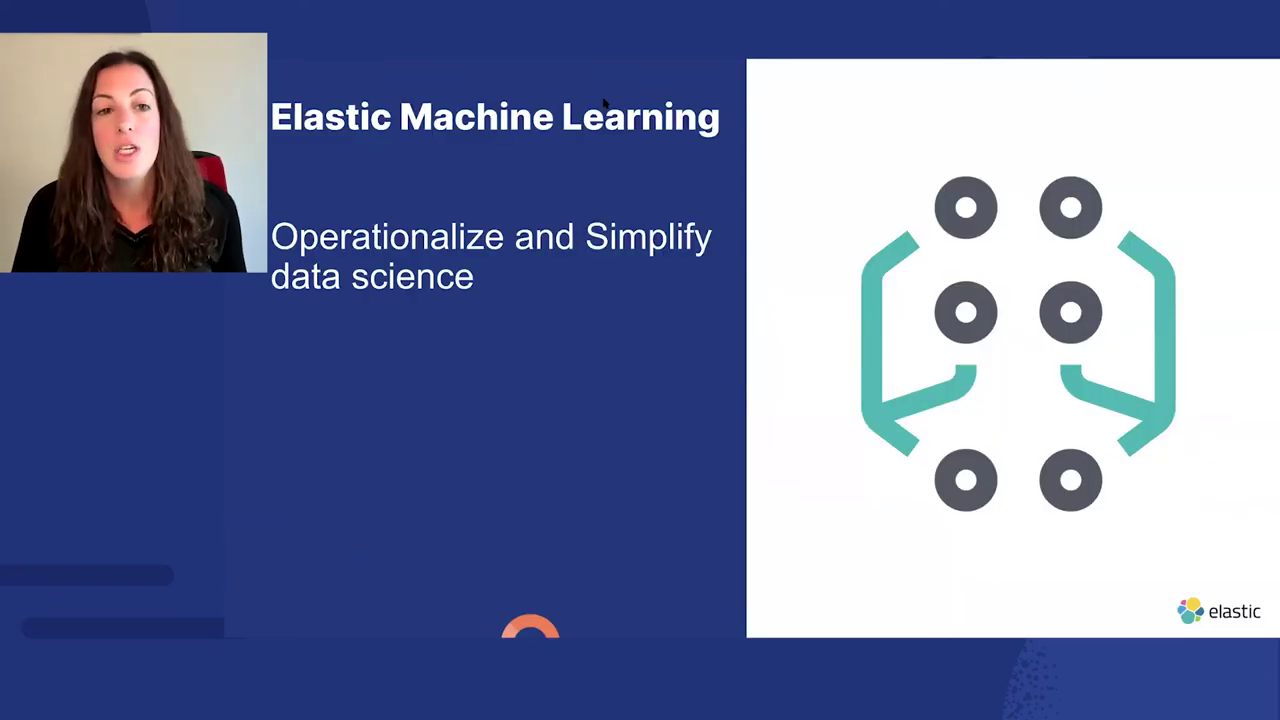